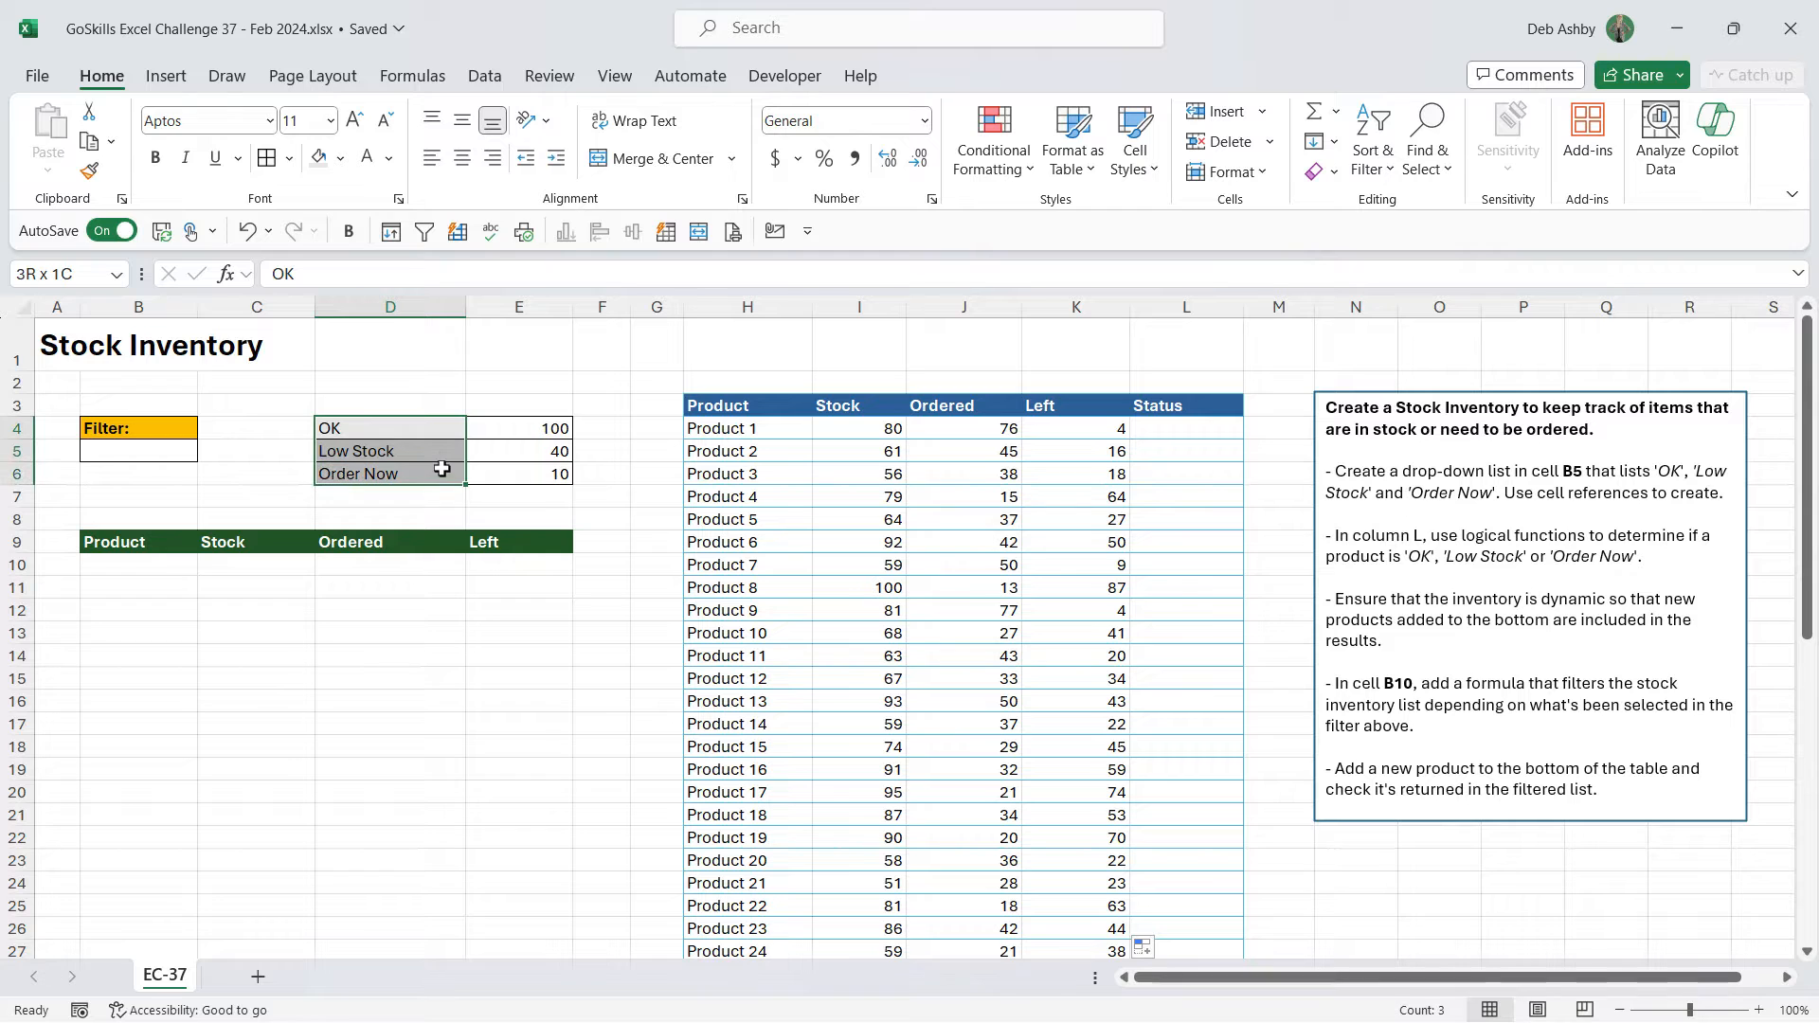
Create a drop-down list in cell B5 using list validation with the source =$D$4:$D$6
left_click(147, 453)
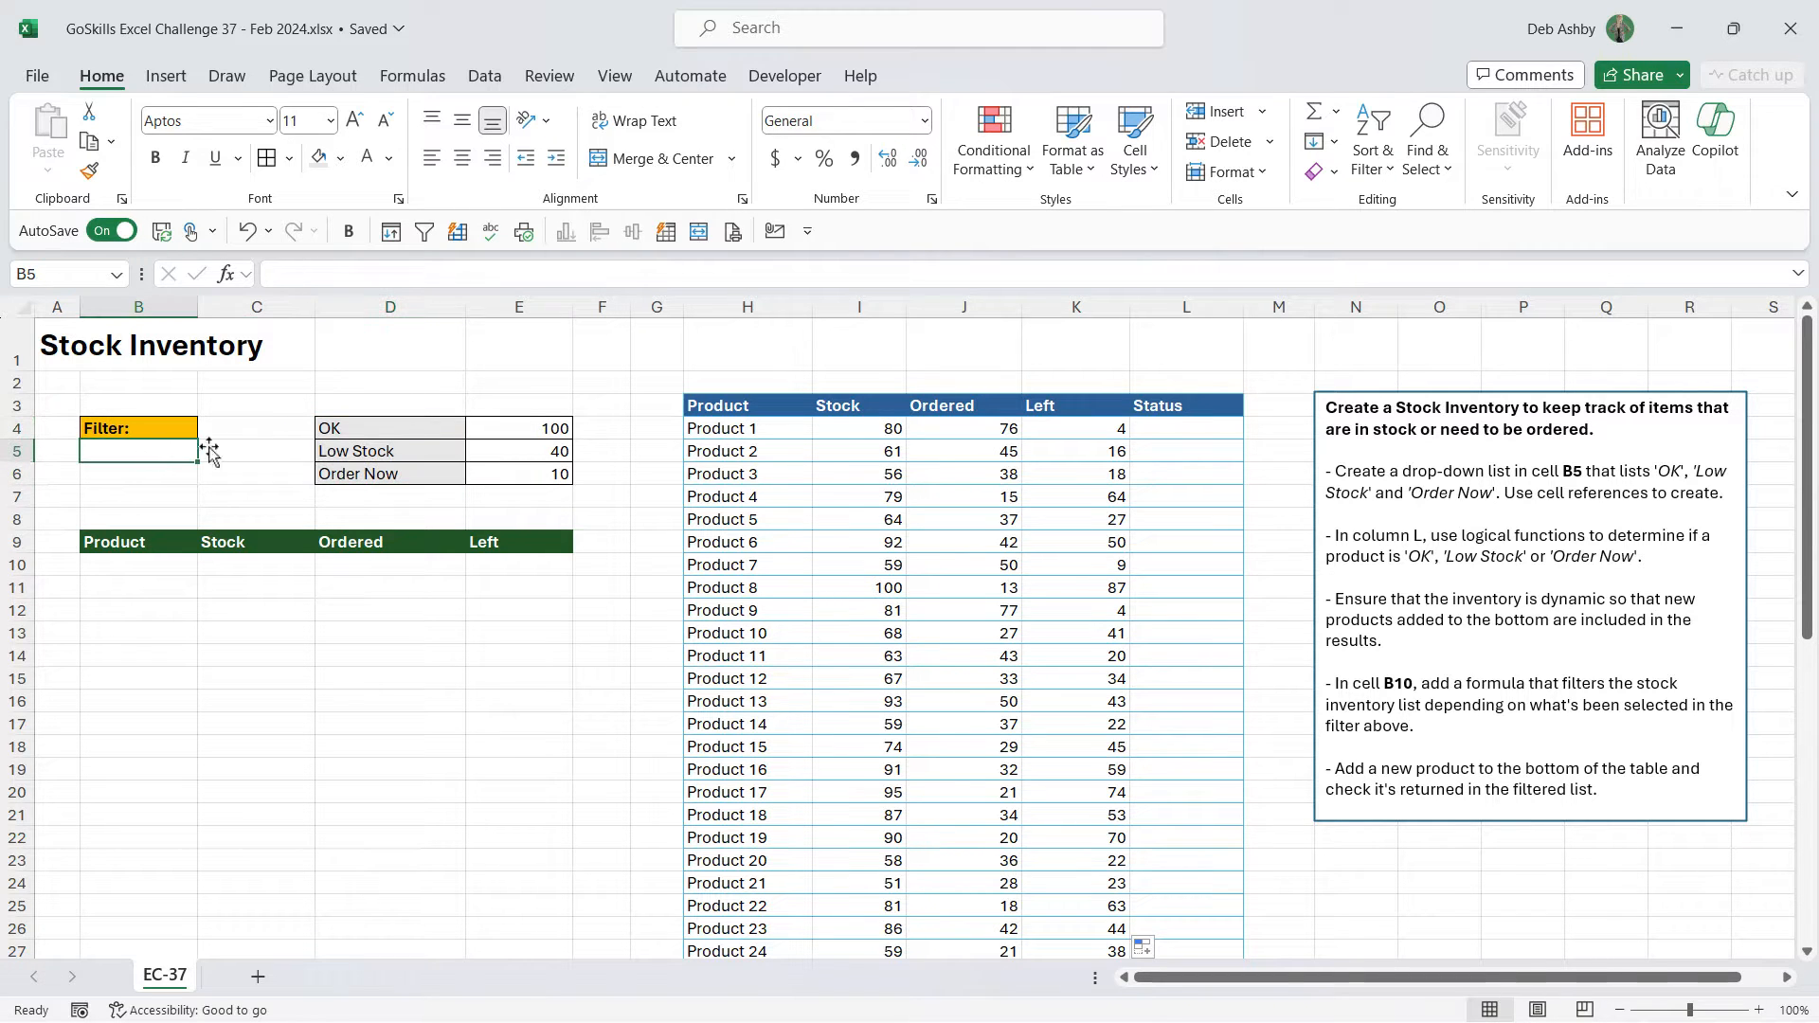
left_click(485, 78)
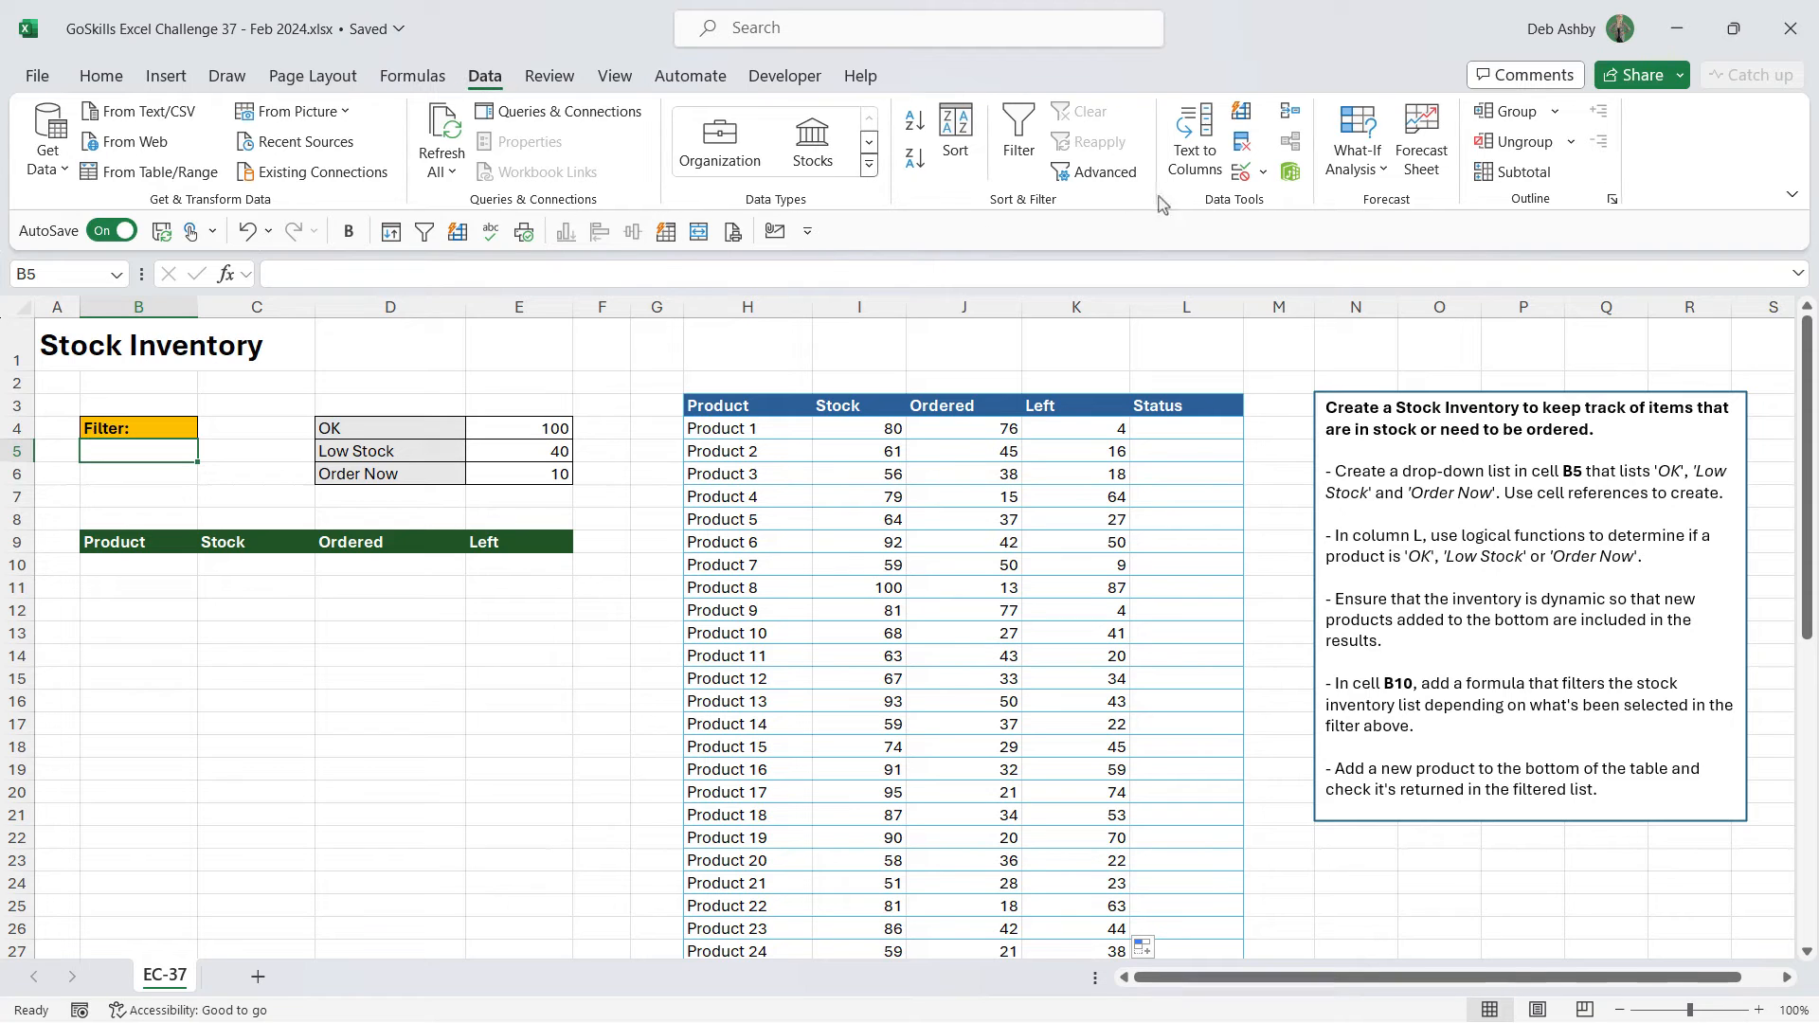
left_click(1264, 173)
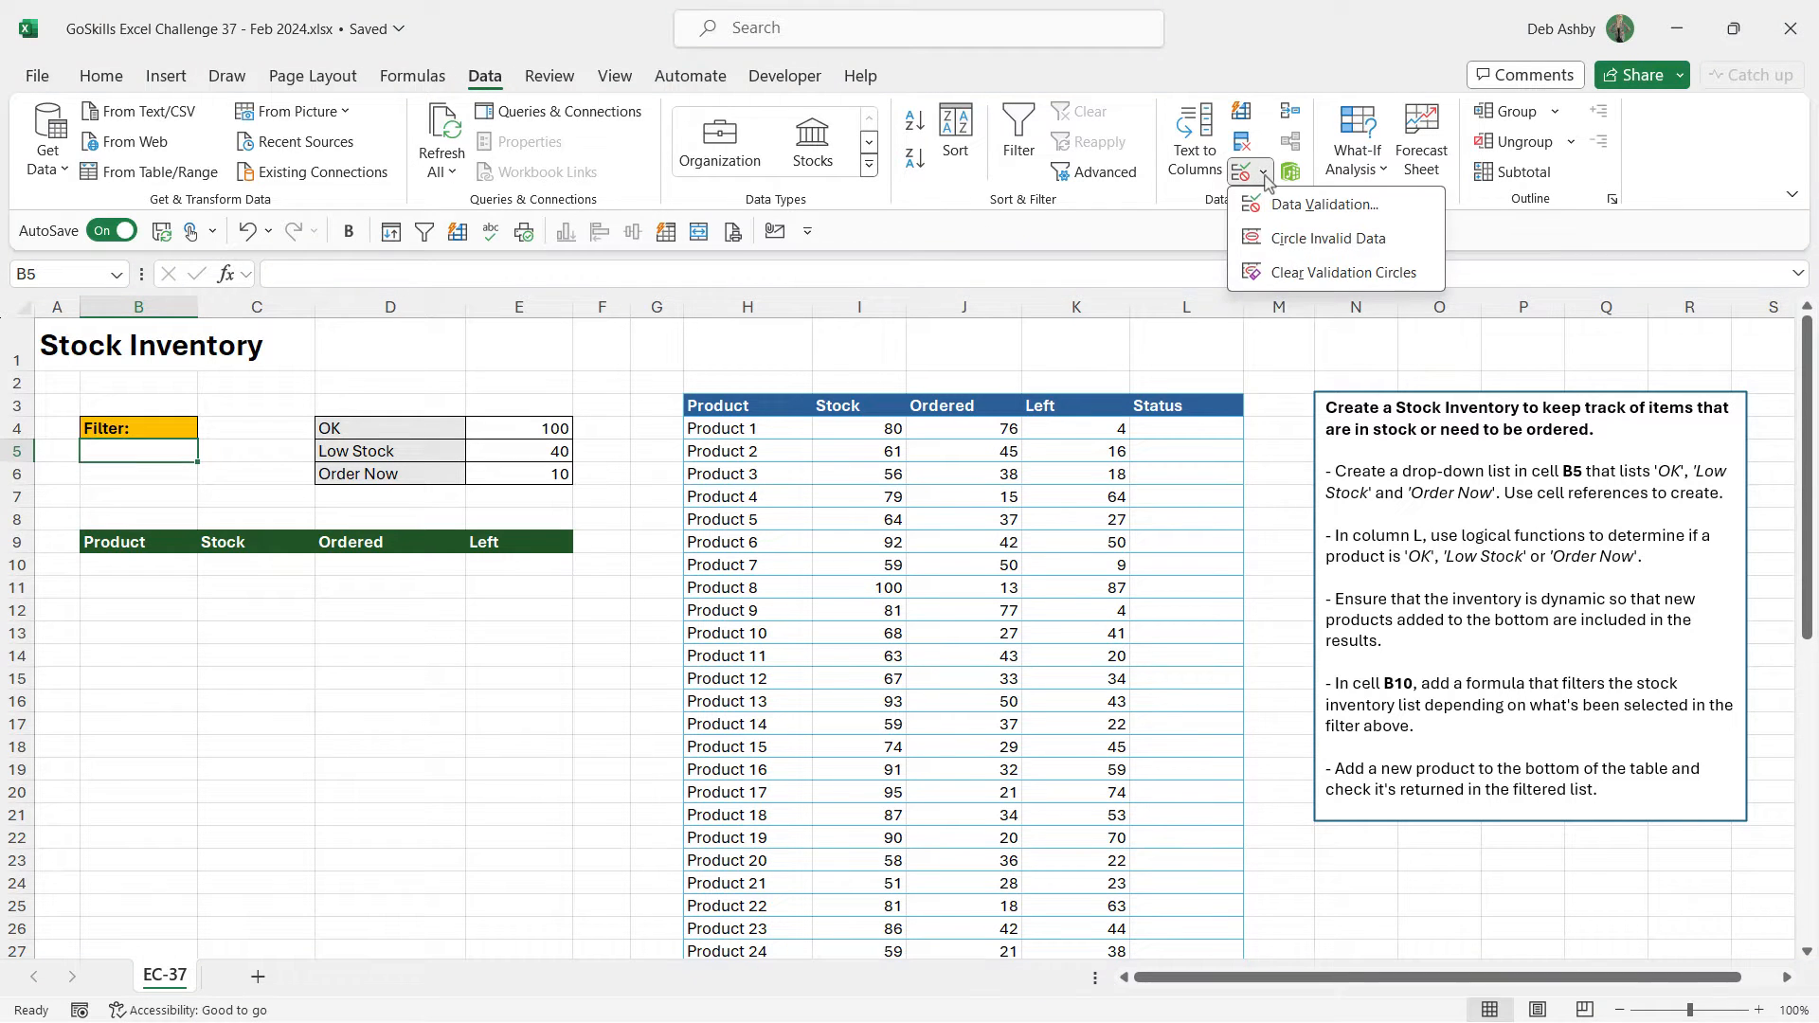
left_click(1279, 208)
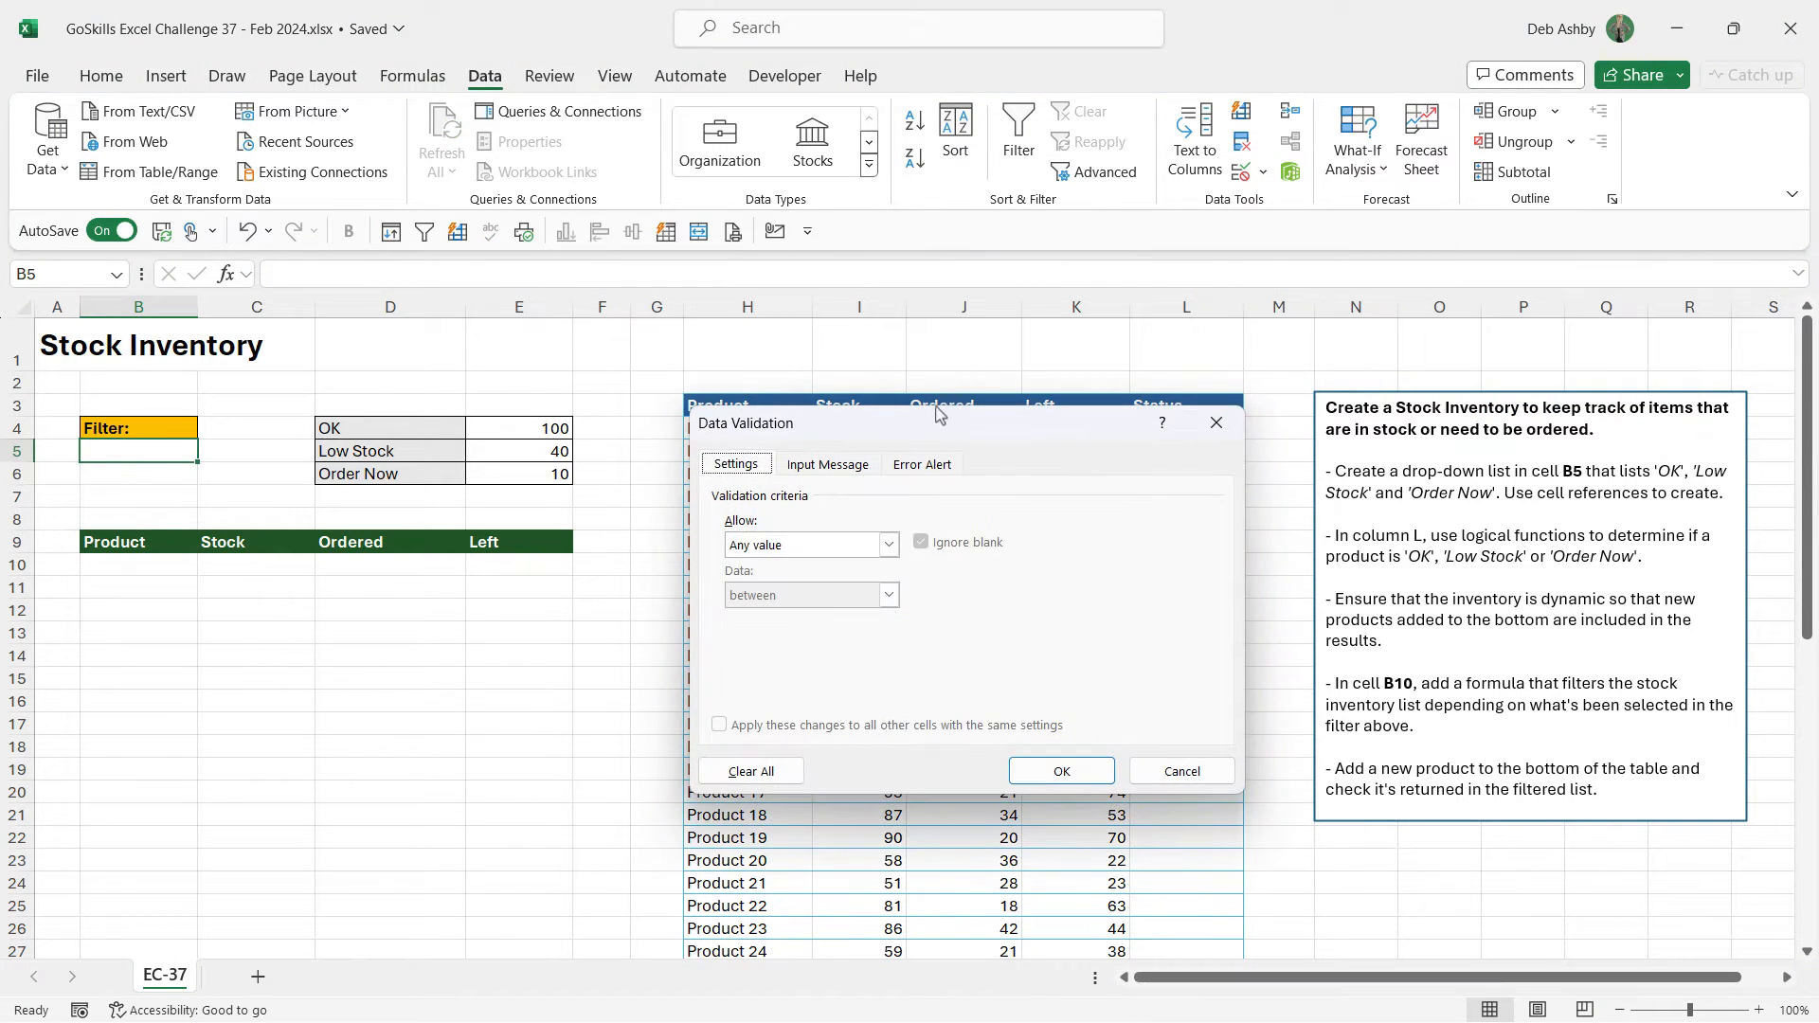
left_click(890, 545)
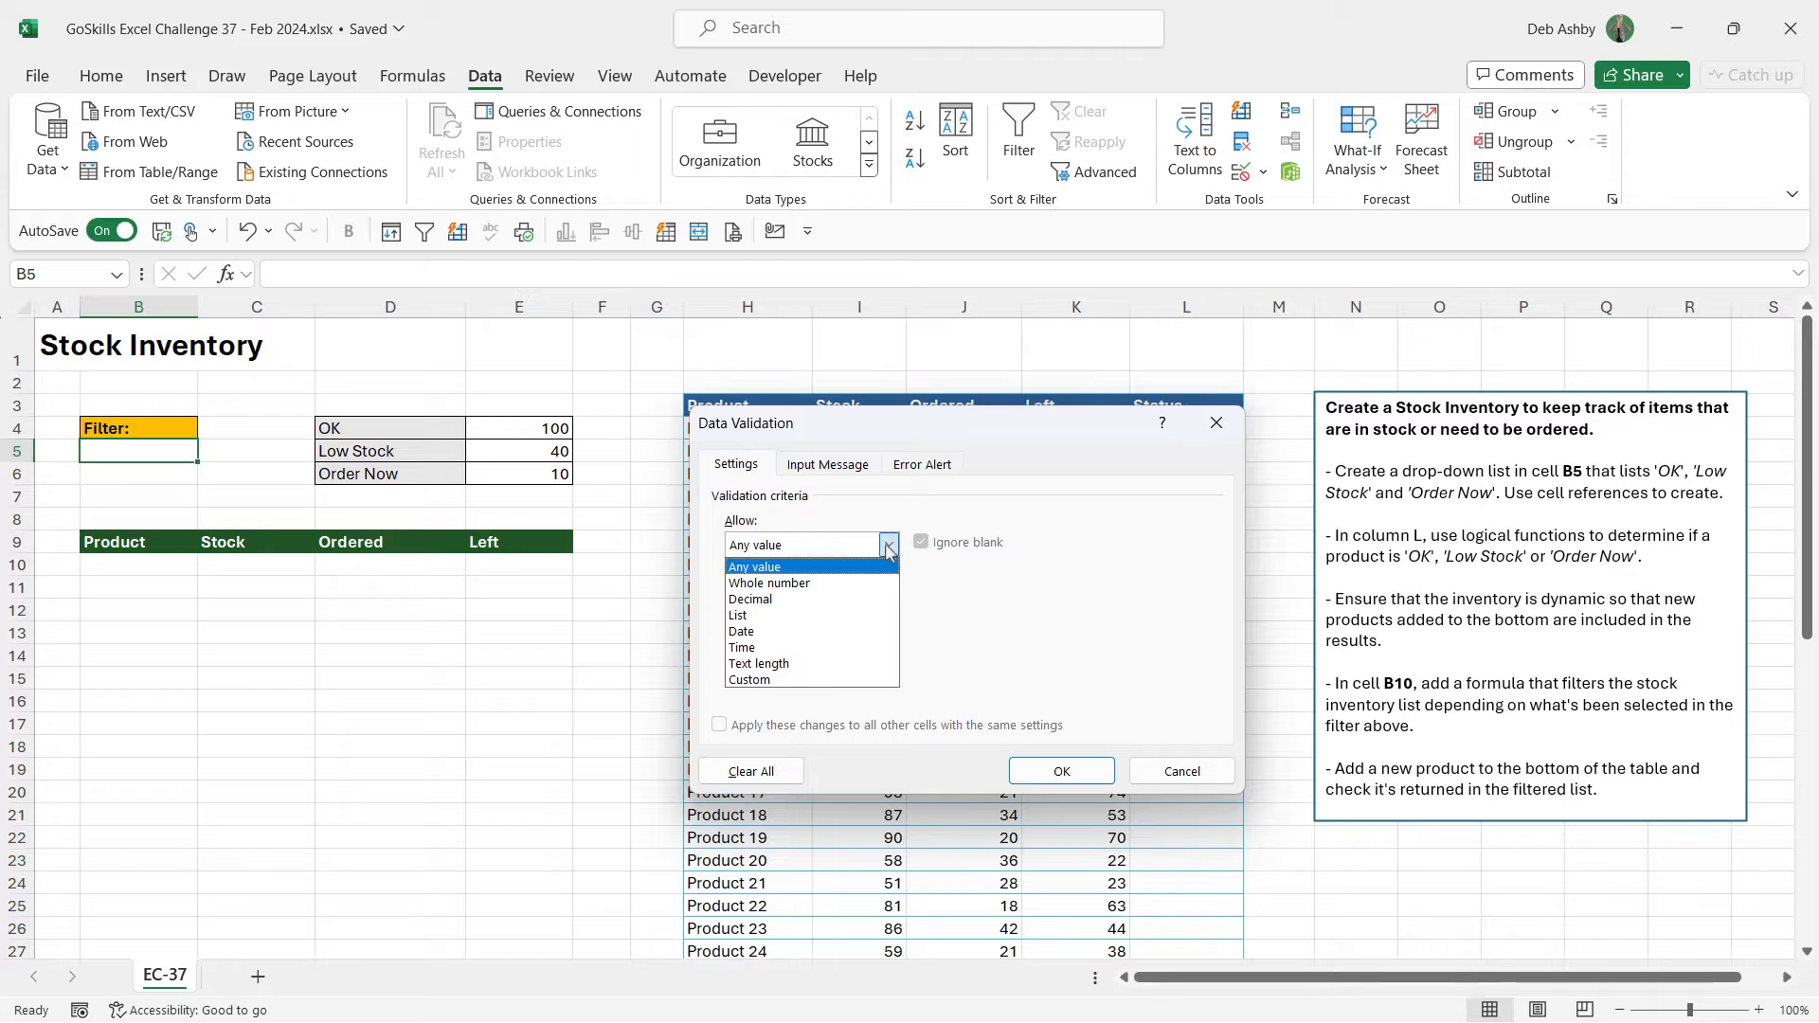
left_click(786, 614)
left_click(734, 644)
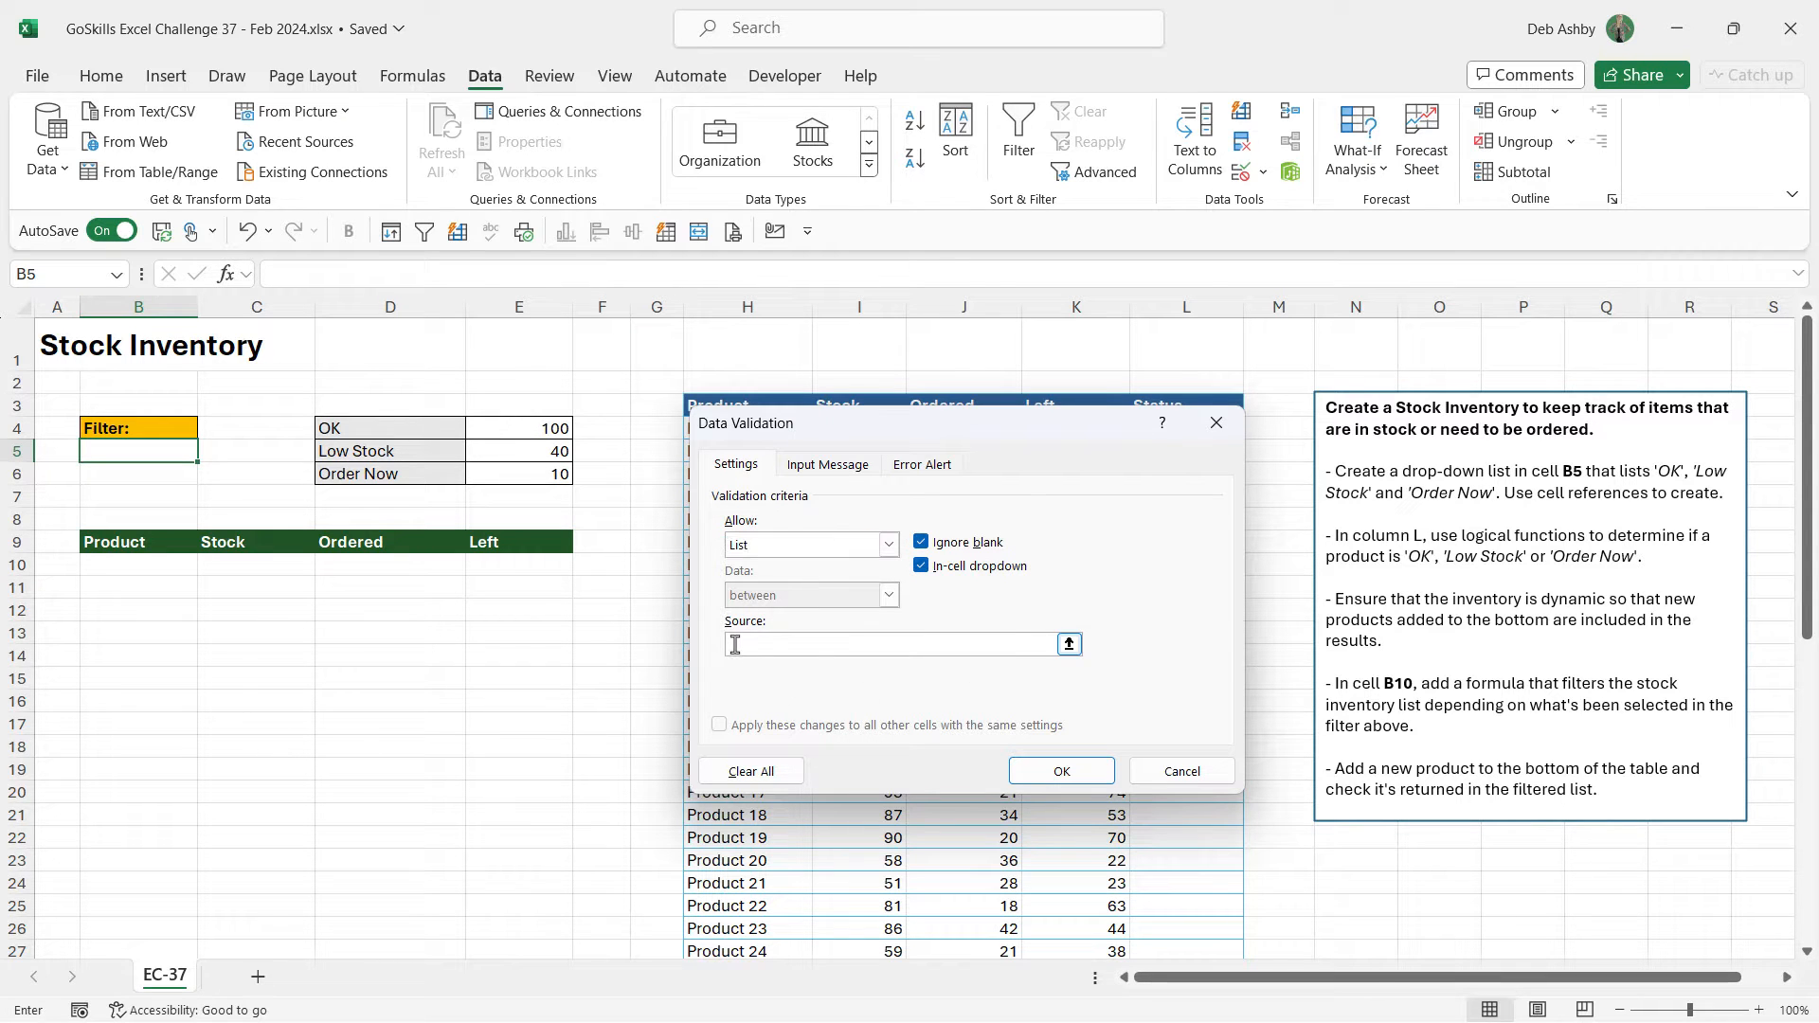
left_click_drag(426, 431, 456, 469)
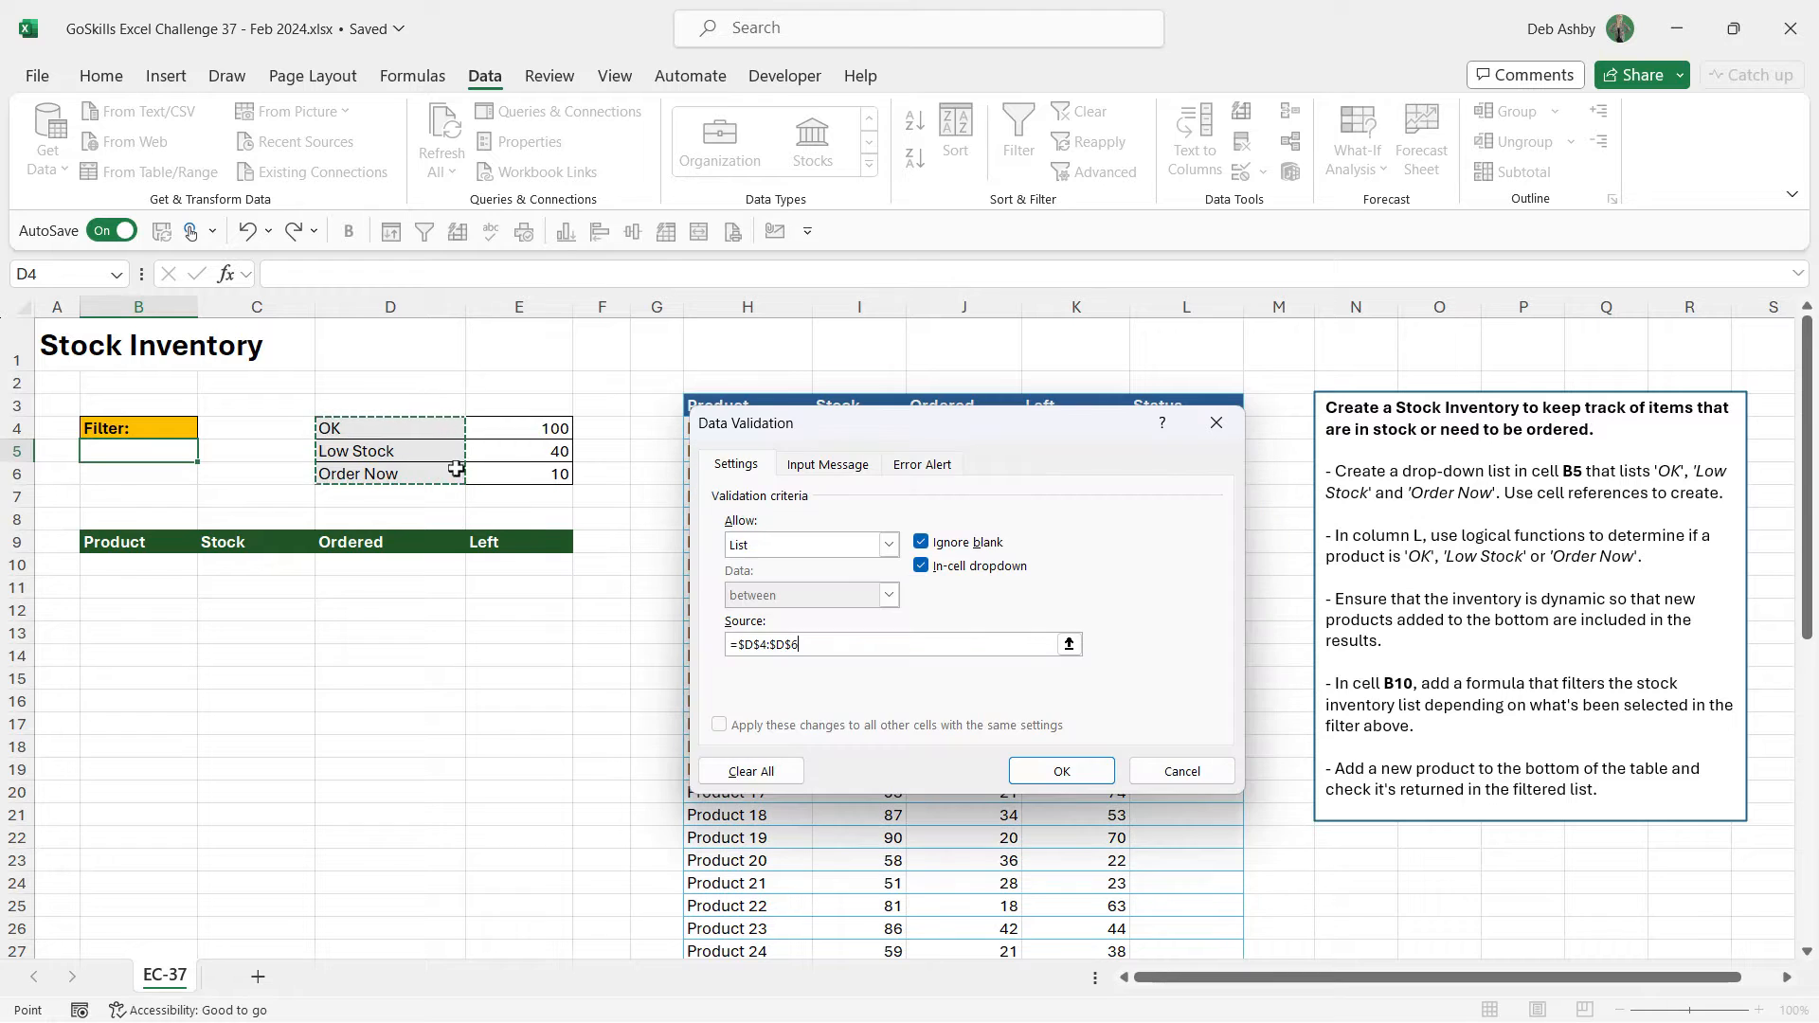
left_click(1059, 772)
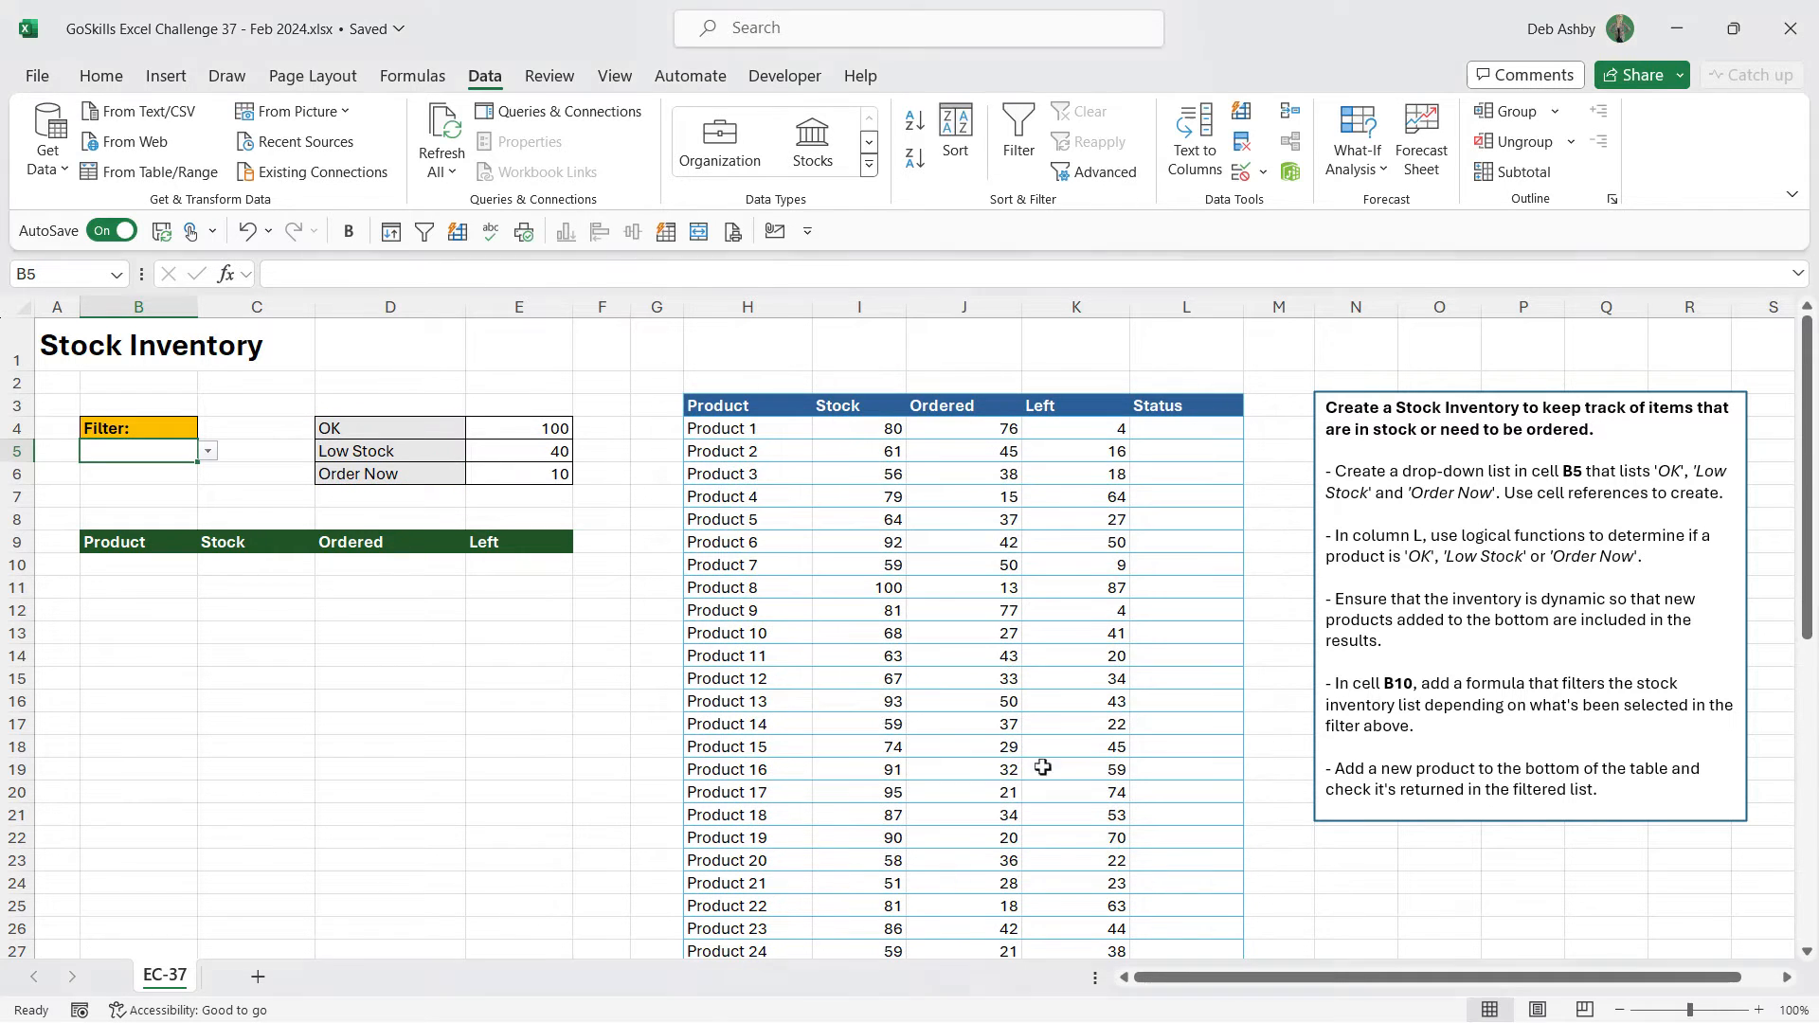
Try Low Stock in the B5 drop-down list, and set the filter to OK
left_click(208, 451)
left_click(171, 492)
left_click(207, 451)
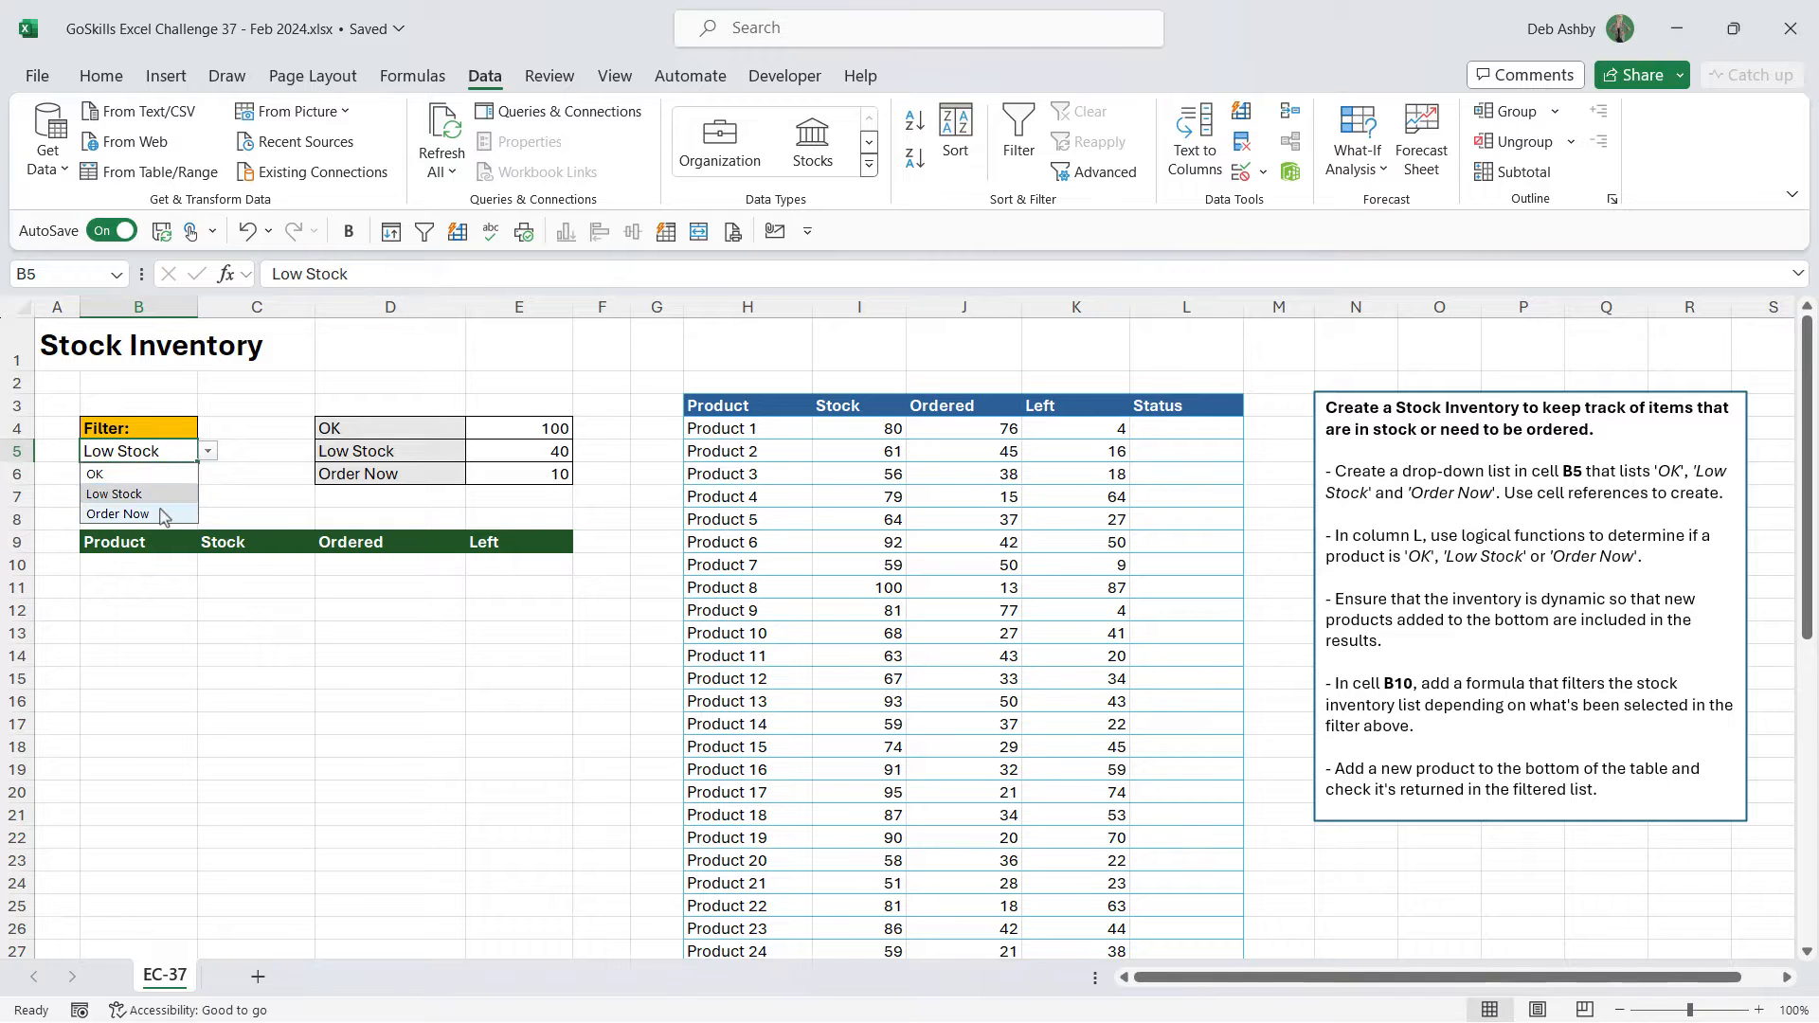
left_click(147, 475)
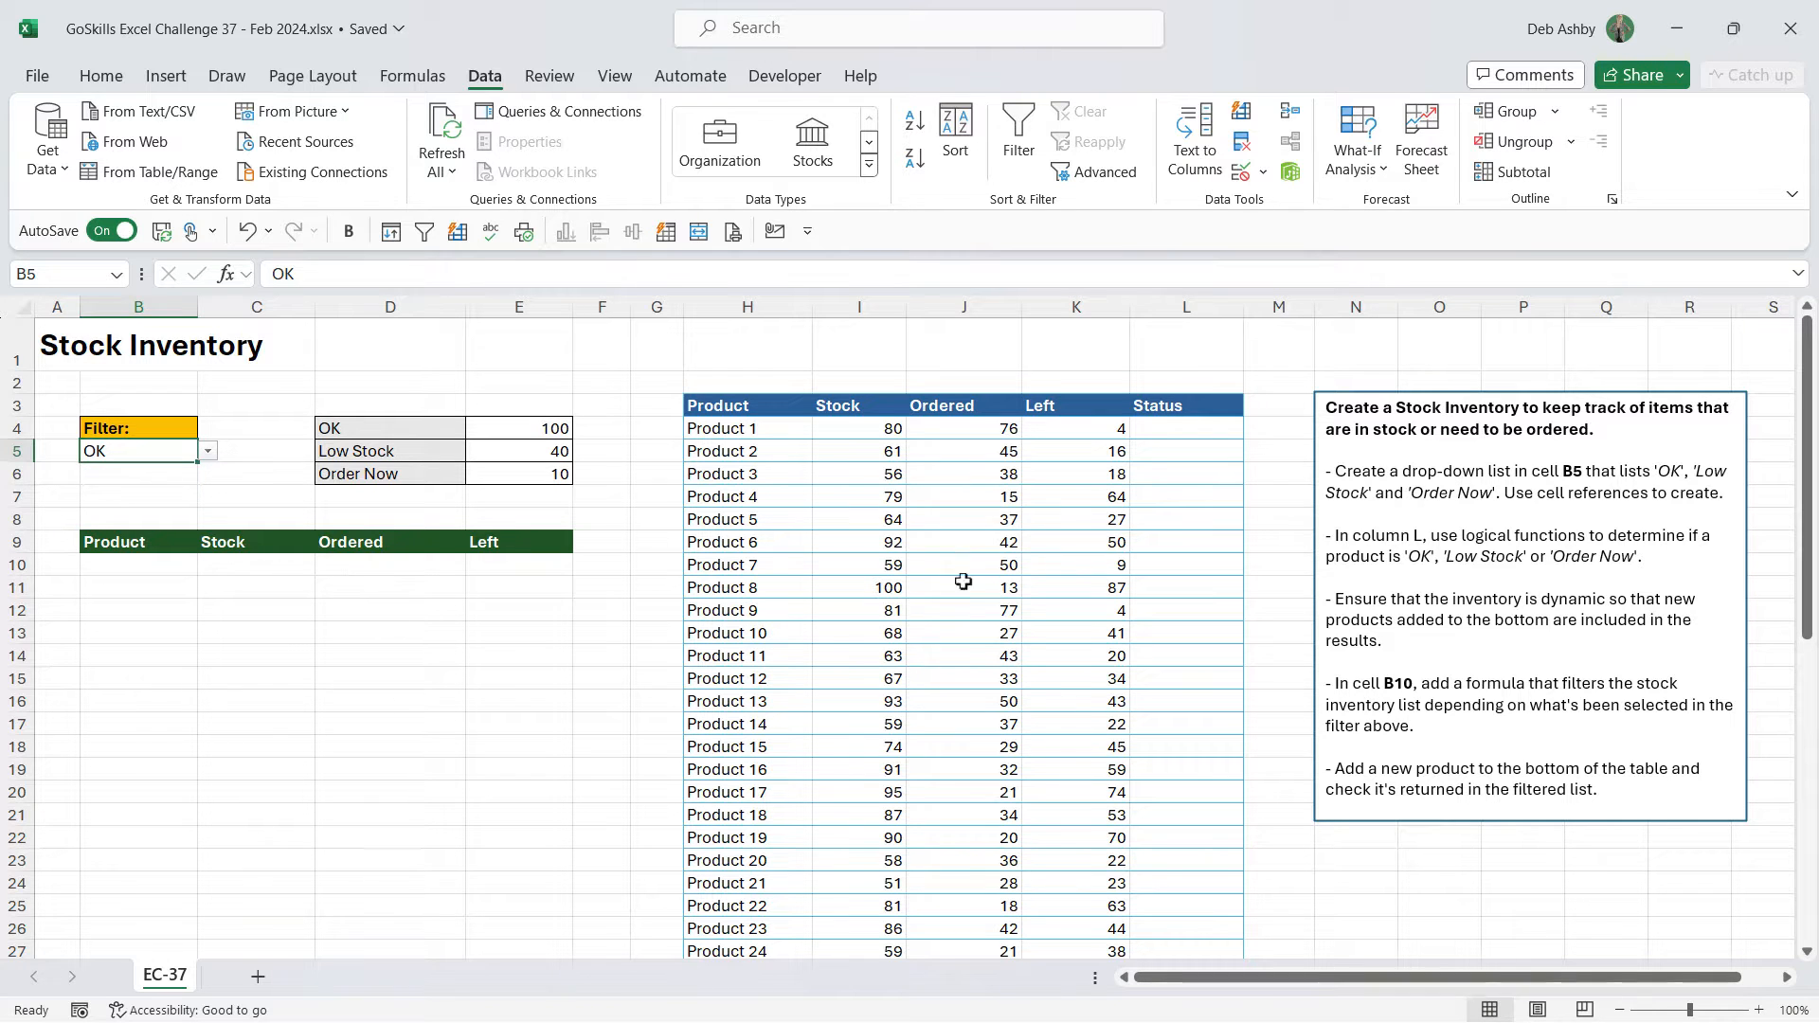
Examine the Status and Left columns, the formula in K4, and the product list down to its last row
left_click(1201, 308)
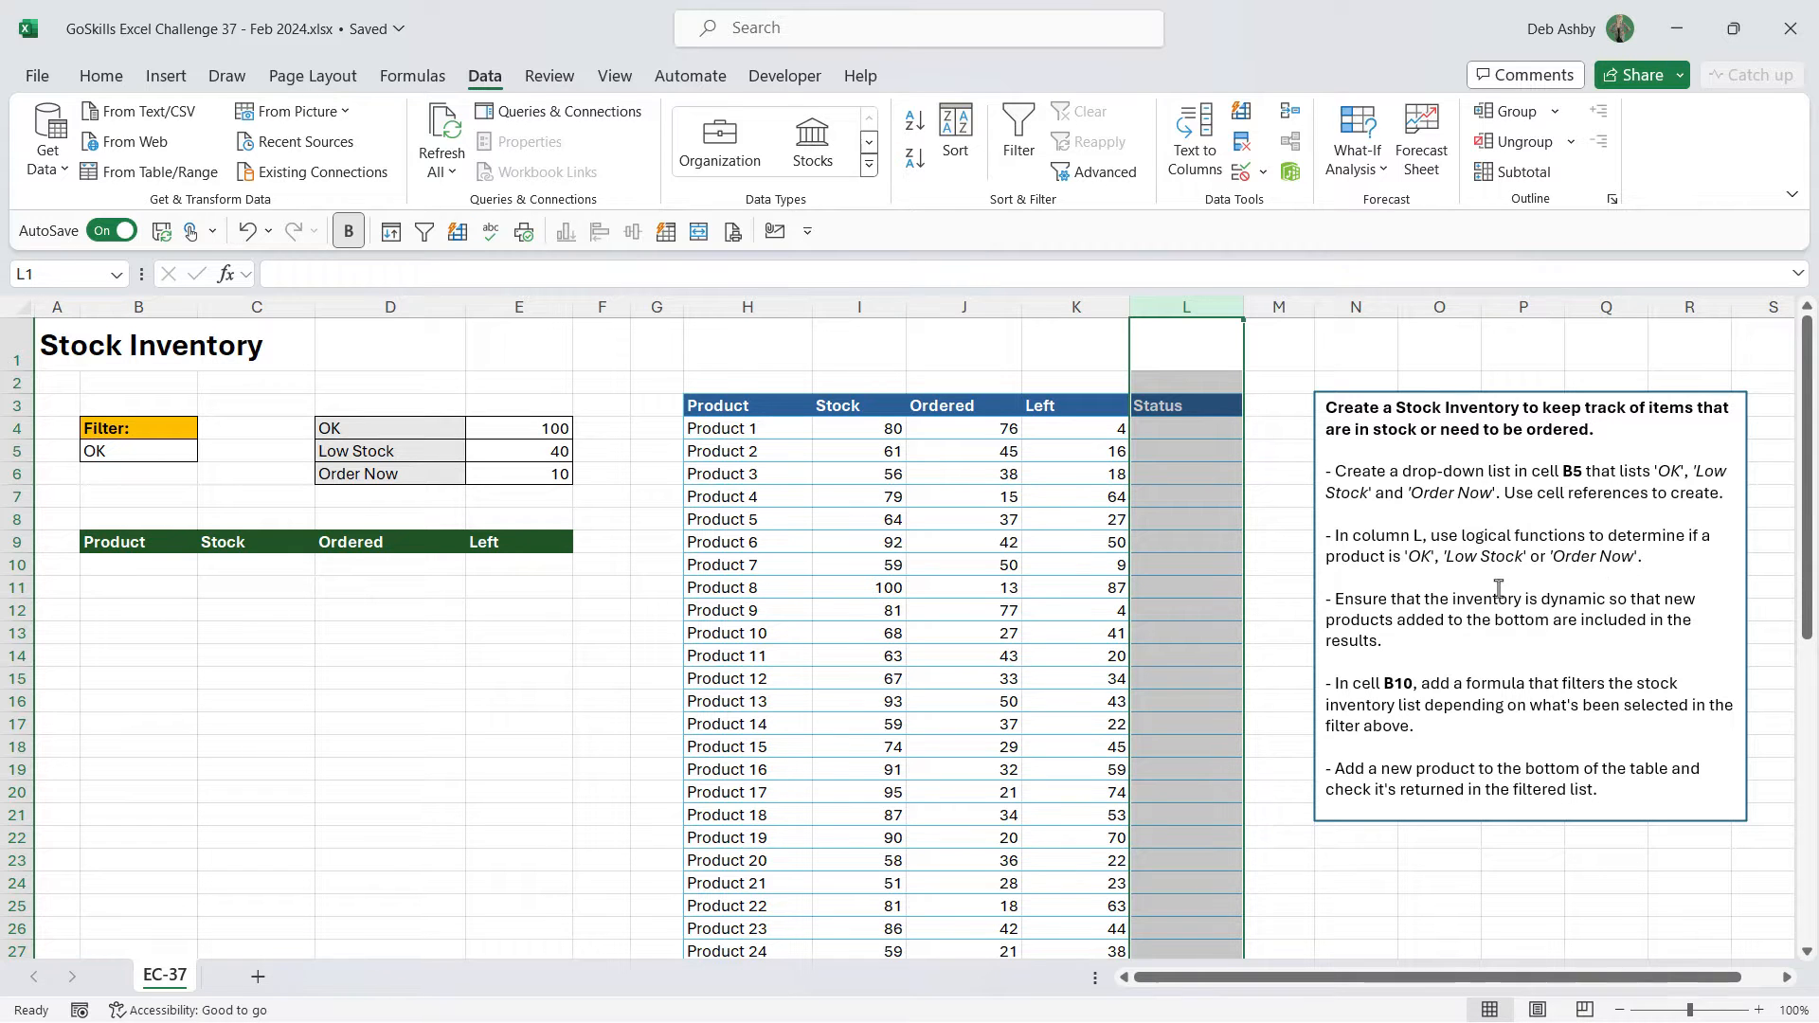
left_click(1087, 429)
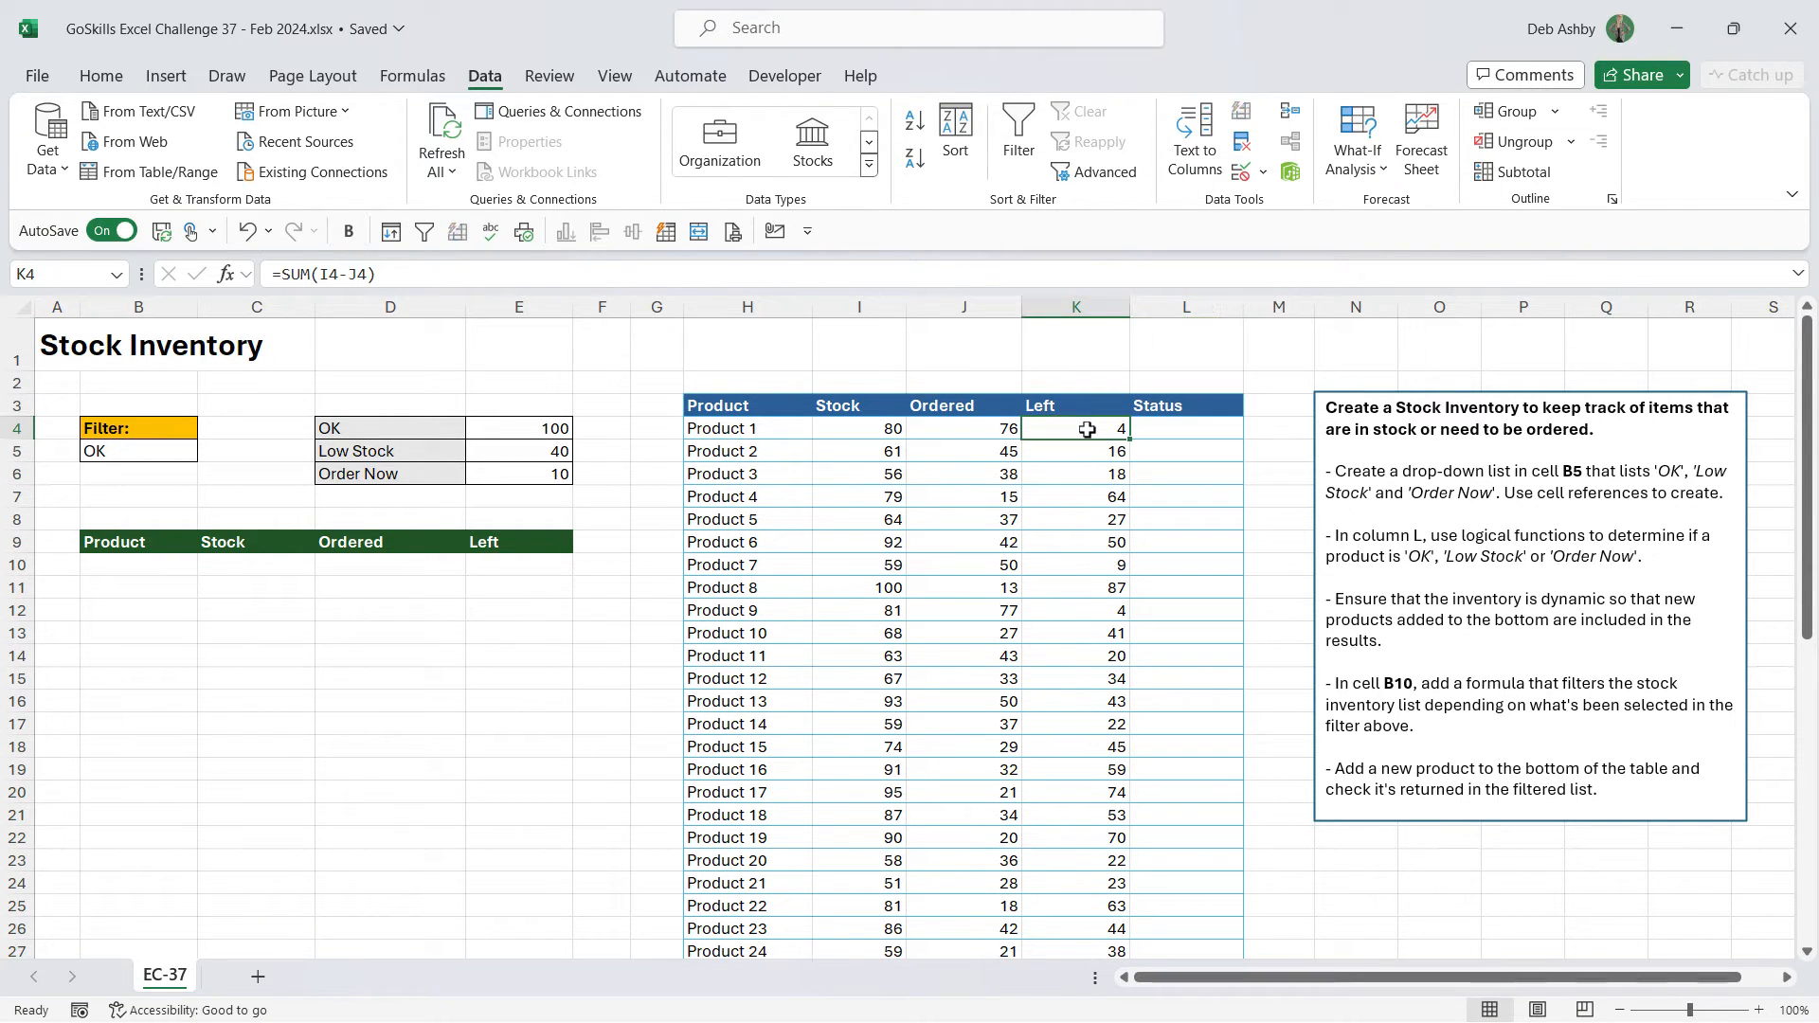
left_click(1080, 307)
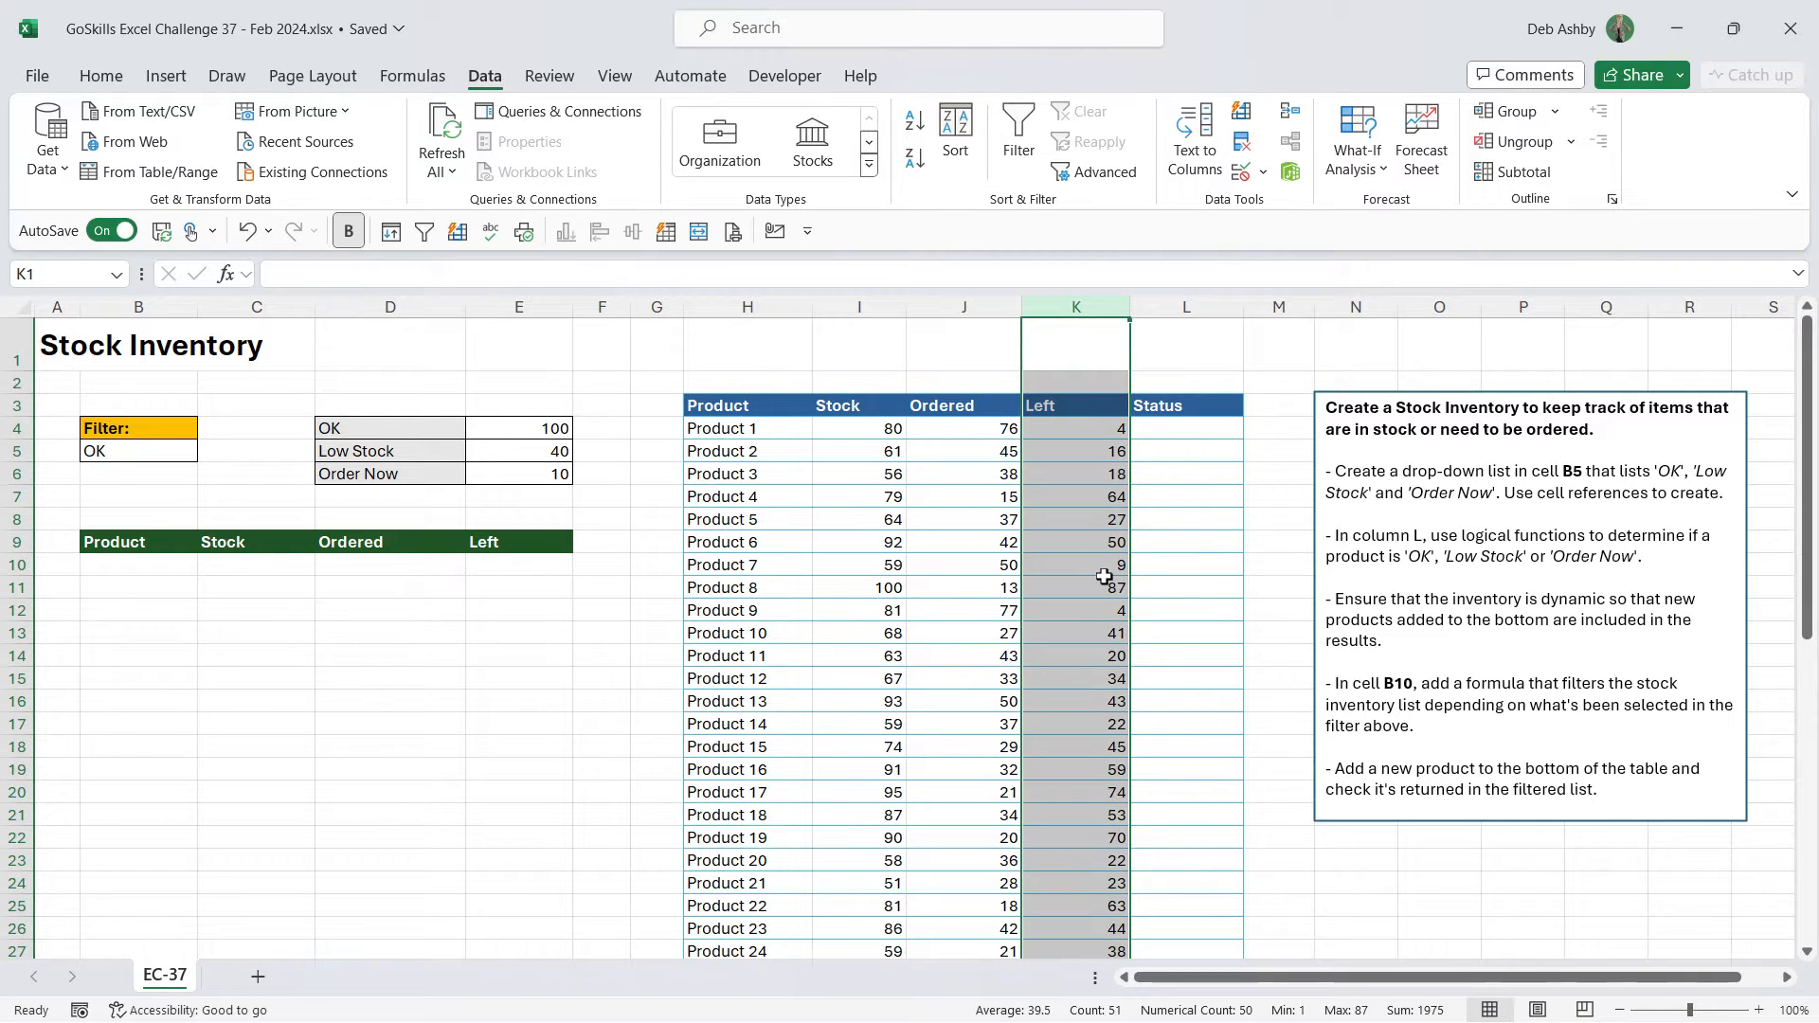
left_click(1186, 475)
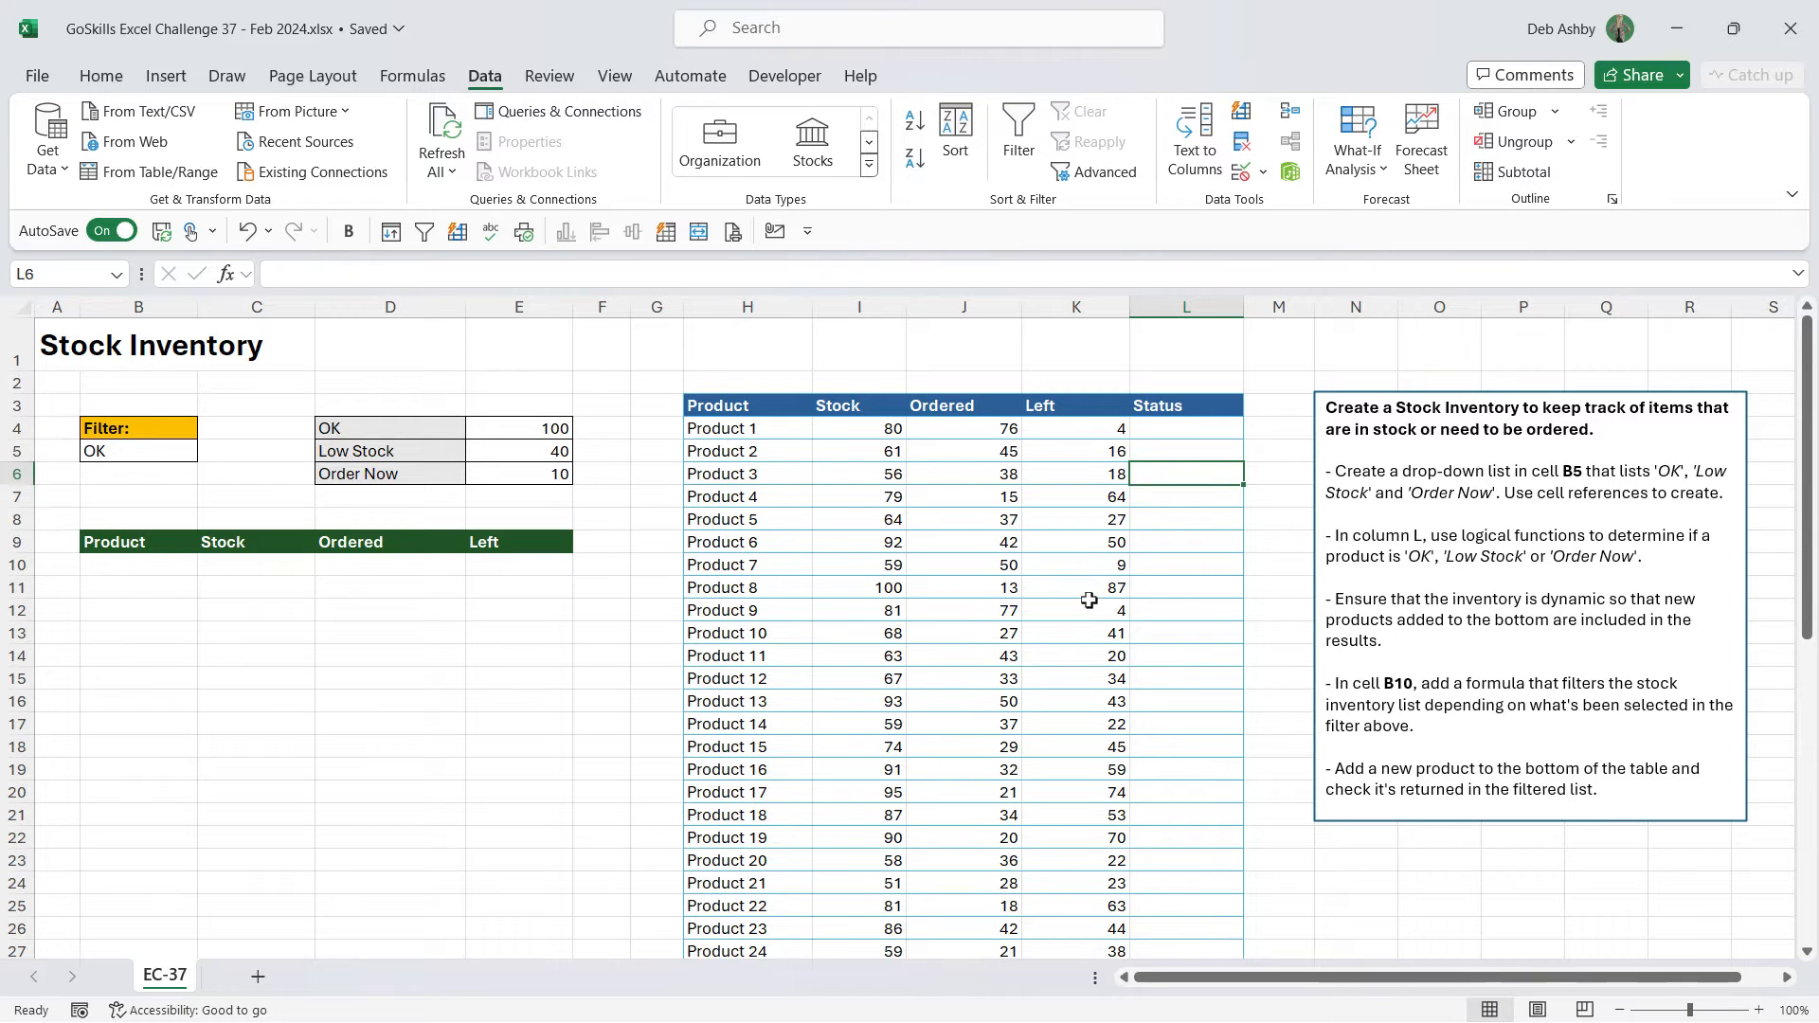
scroll(1118, 583, "down", 8)
scroll(1122, 585, "down", 4)
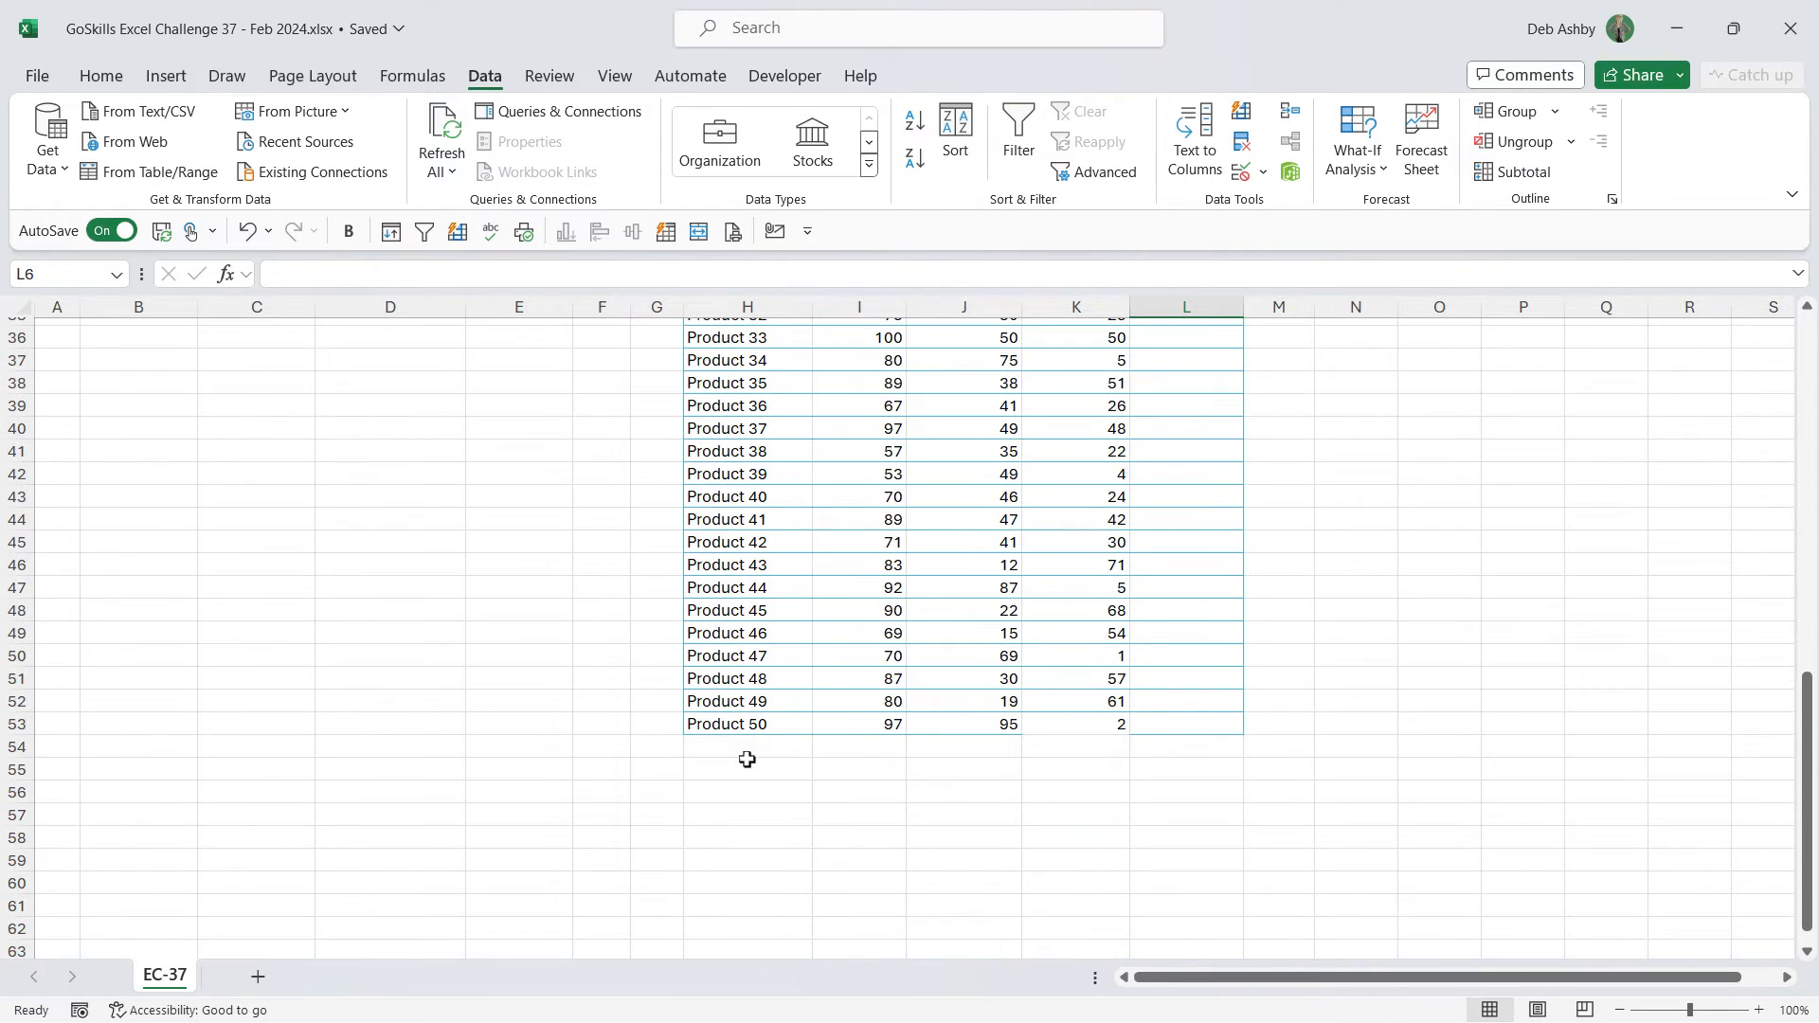
scroll(999, 644, "up", 12)
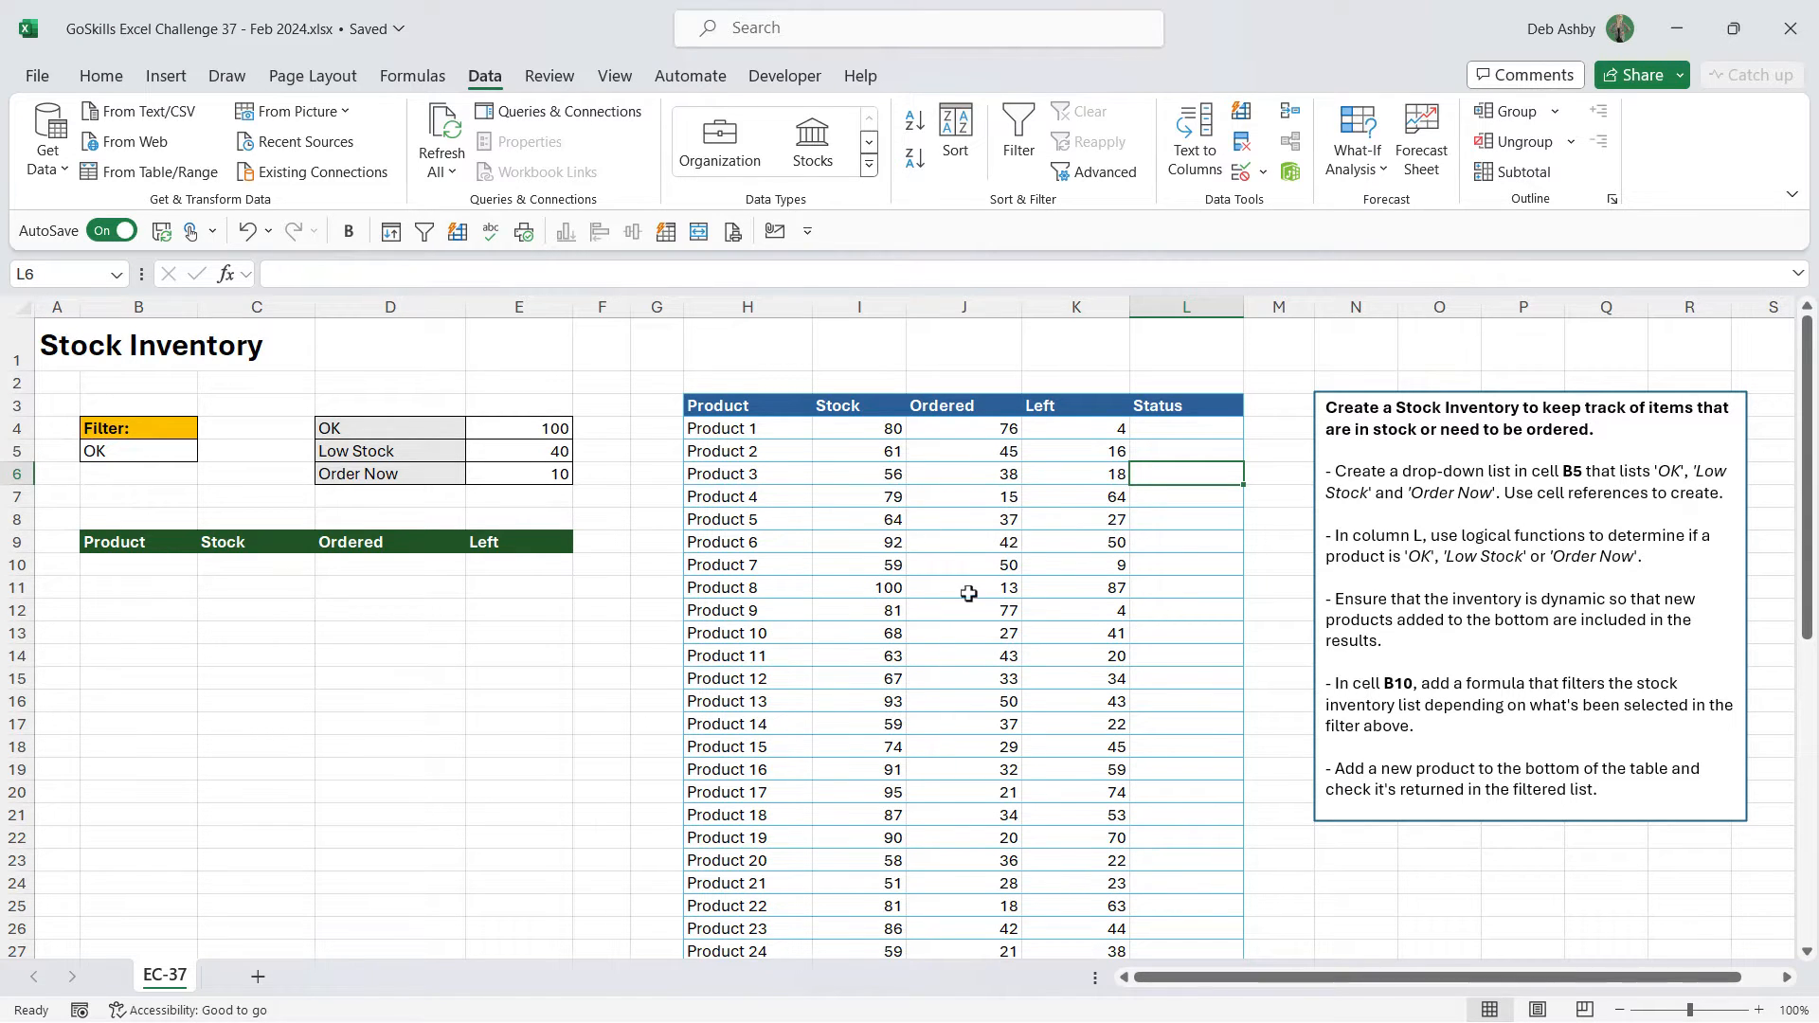
Convert the product list H3:L53 into a table with headers and turn off its banded rows
left_click(967, 494)
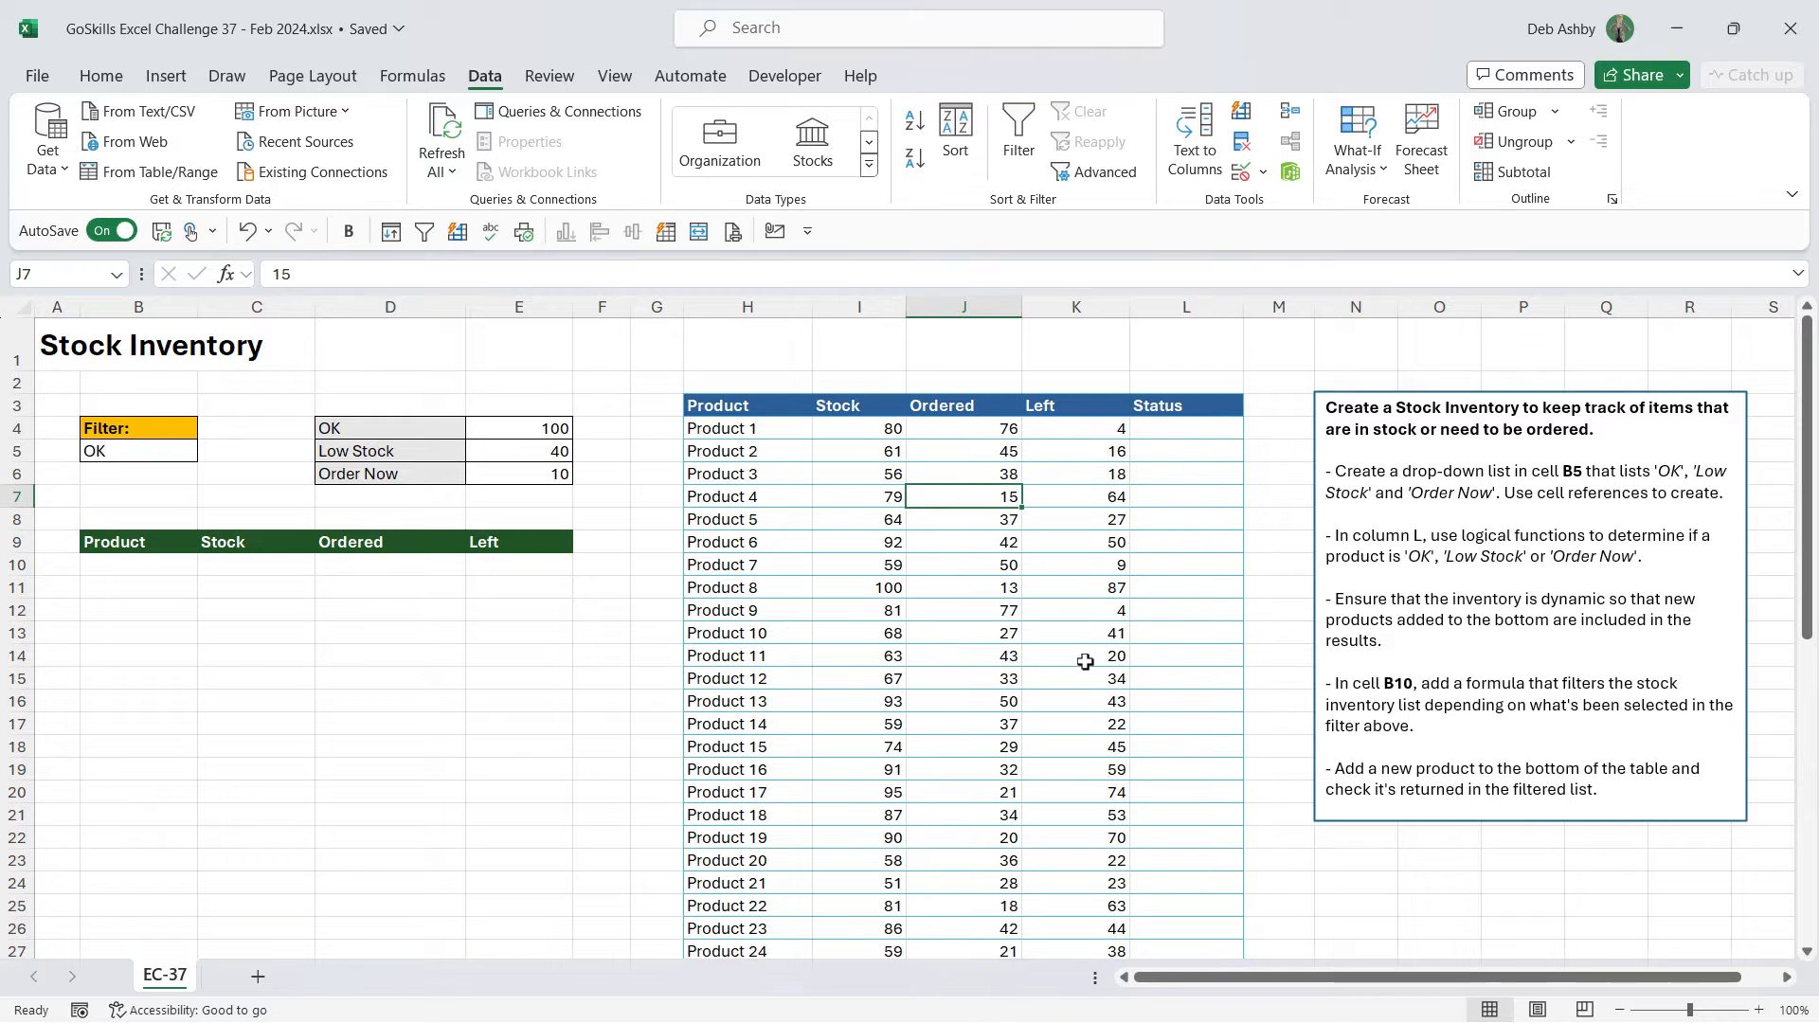
key("ctrl+t")
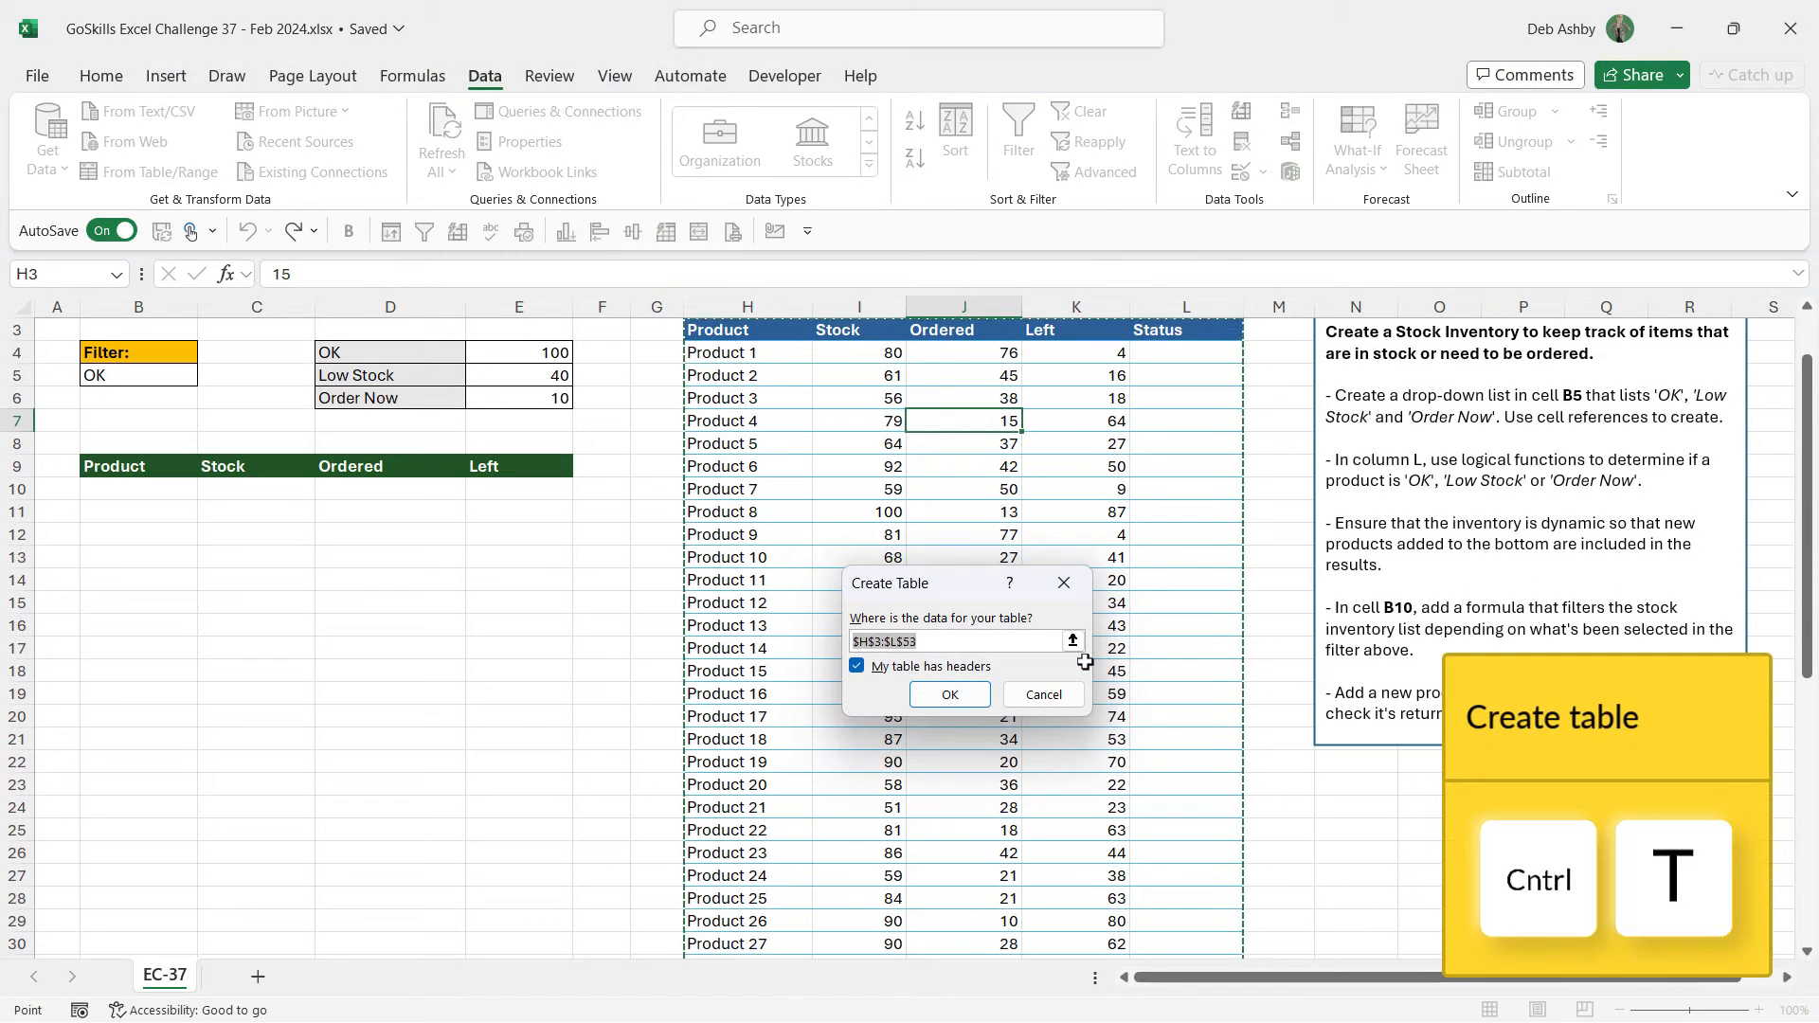
left_click(949, 694)
scroll(987, 590, "up", 1)
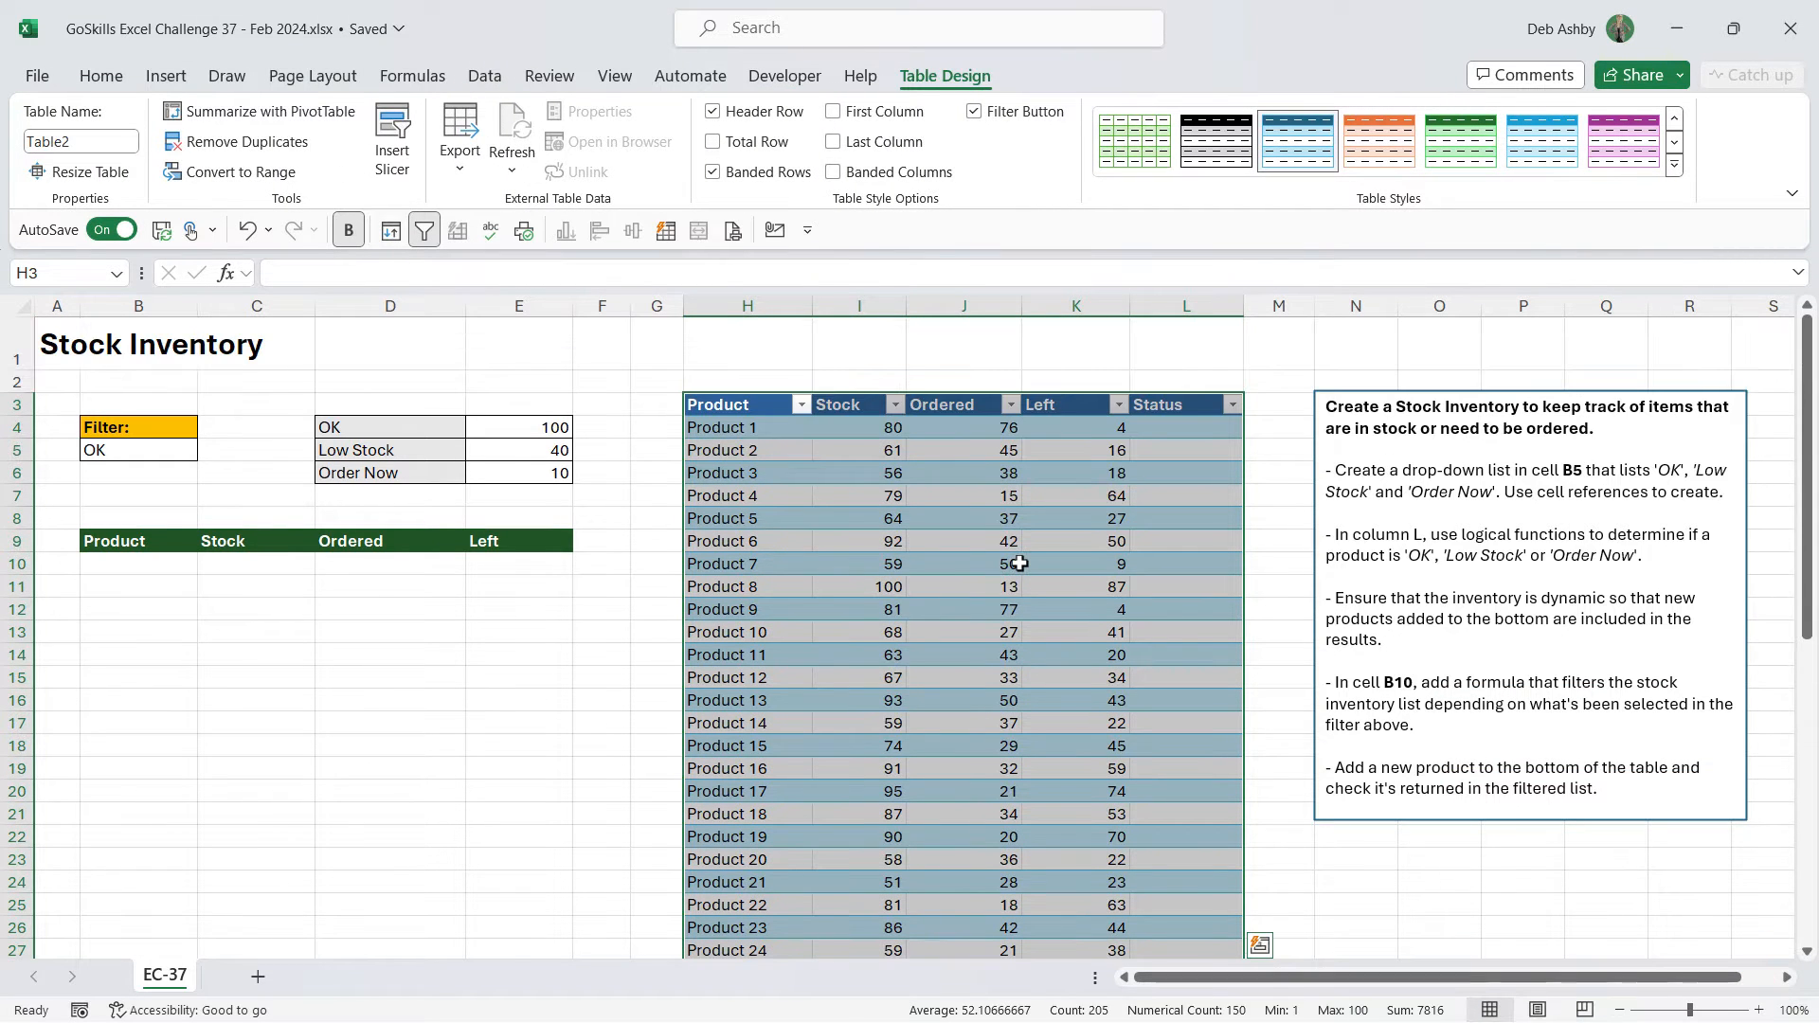
left_click(712, 172)
left_click(1184, 431)
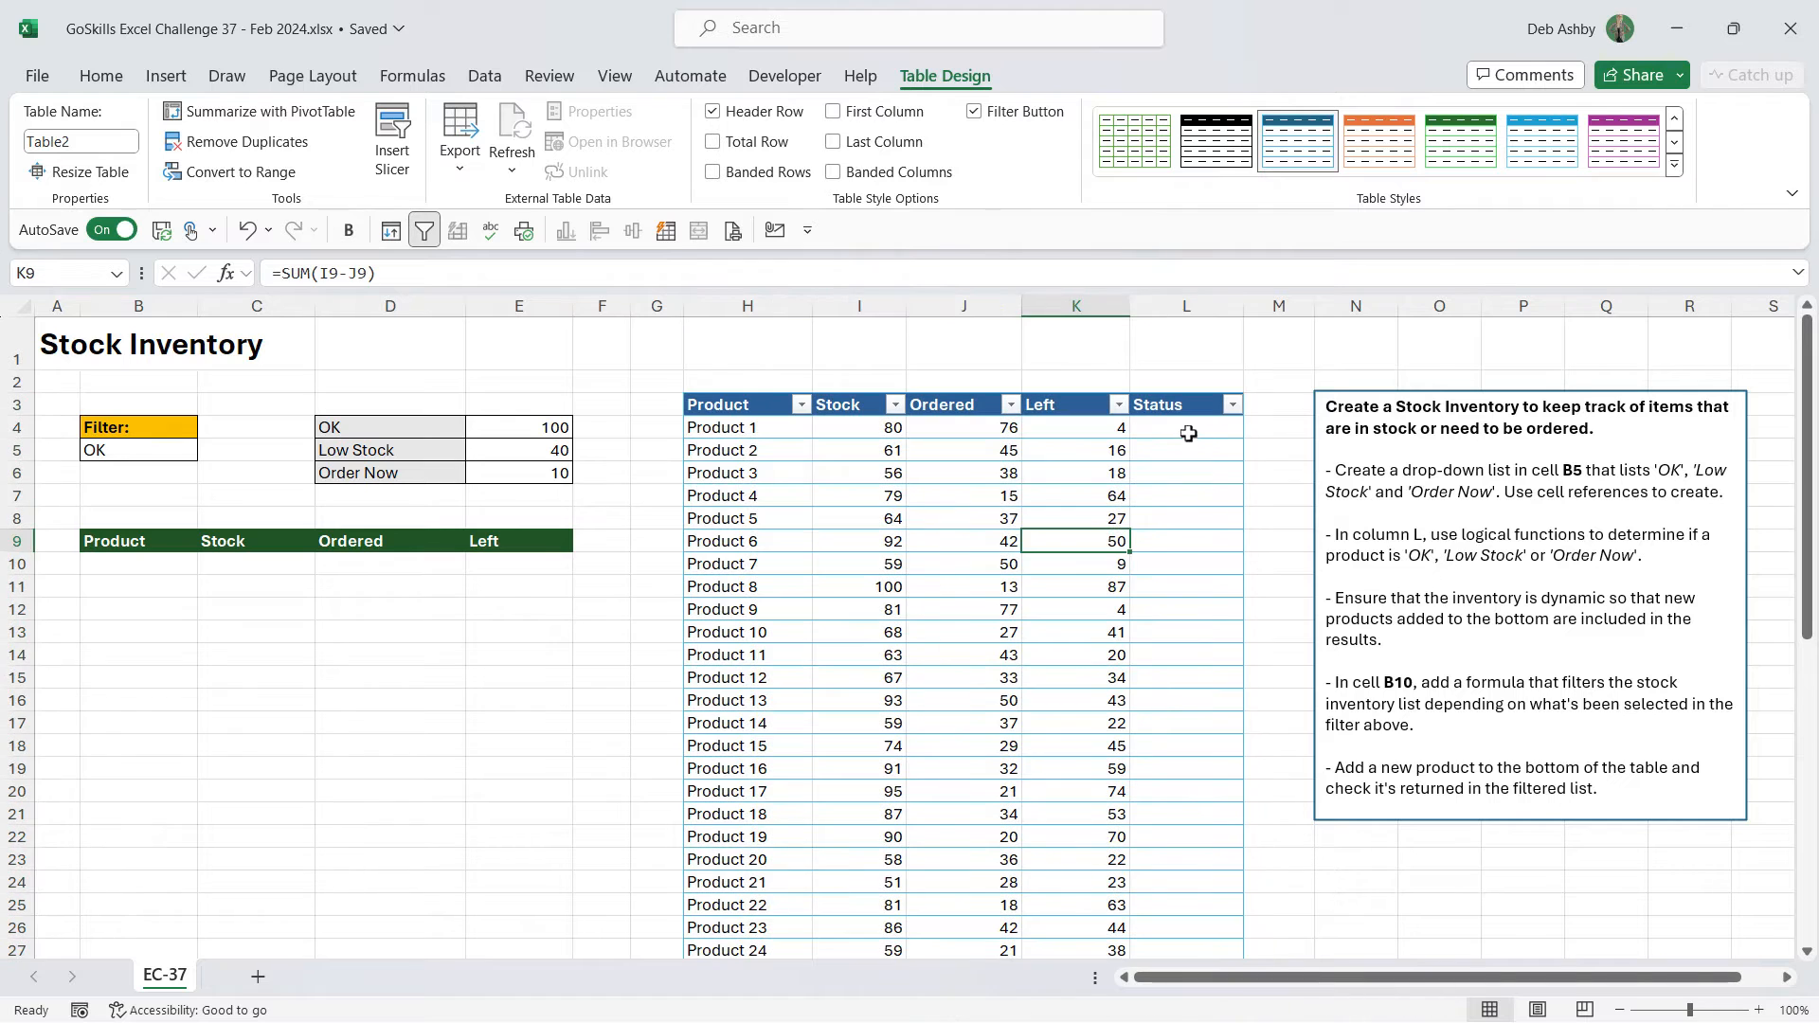
Rename the product table as Inventory
left_click(961, 543)
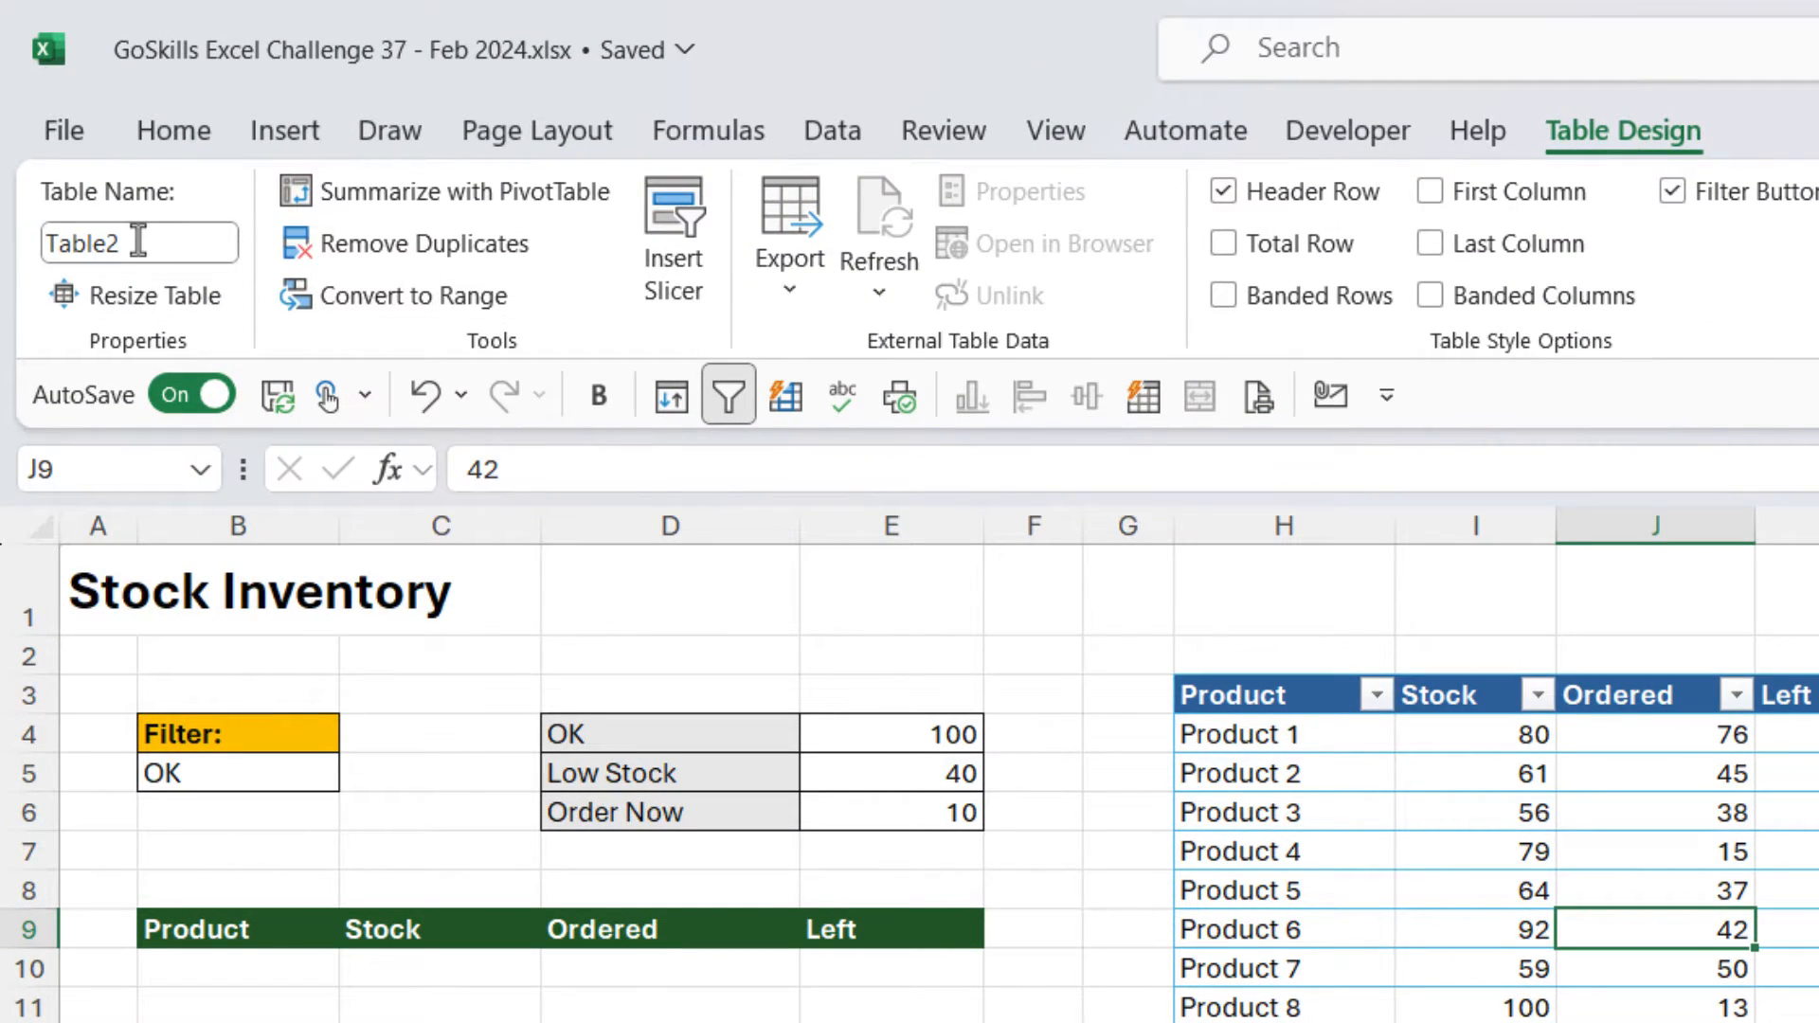
left_click(51, 252)
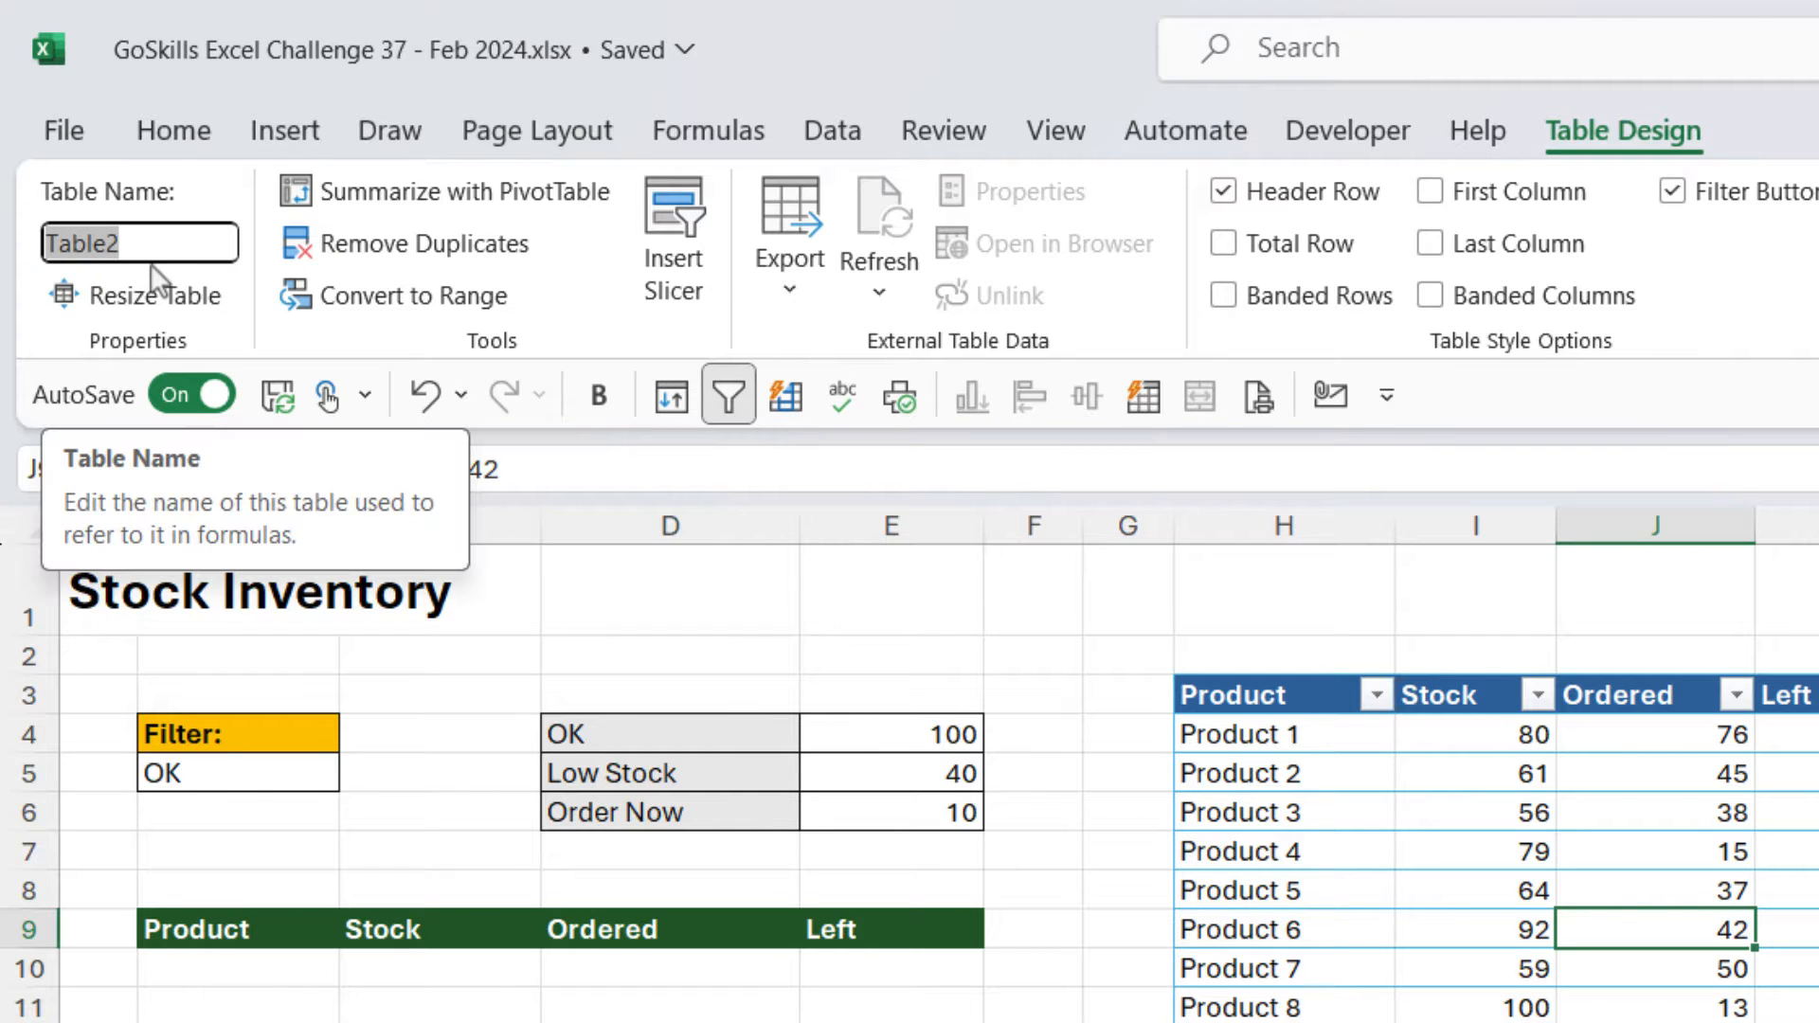
type("Inventory")
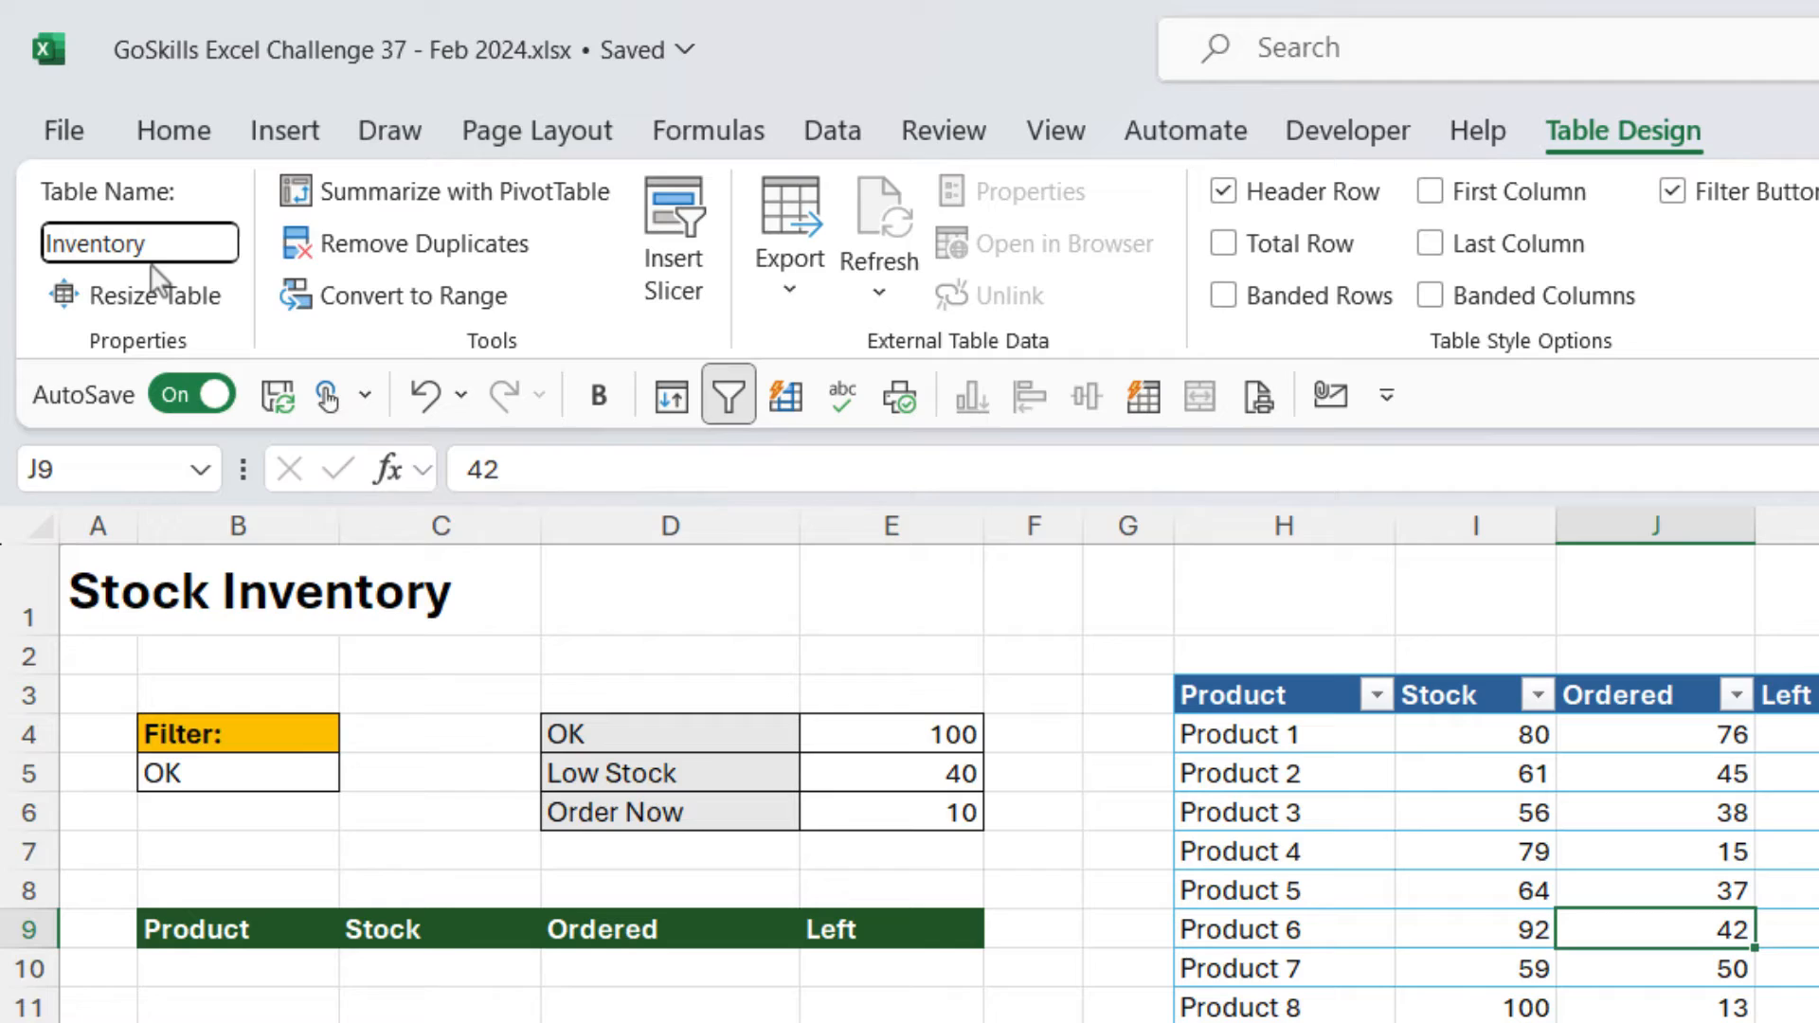
key("Return")
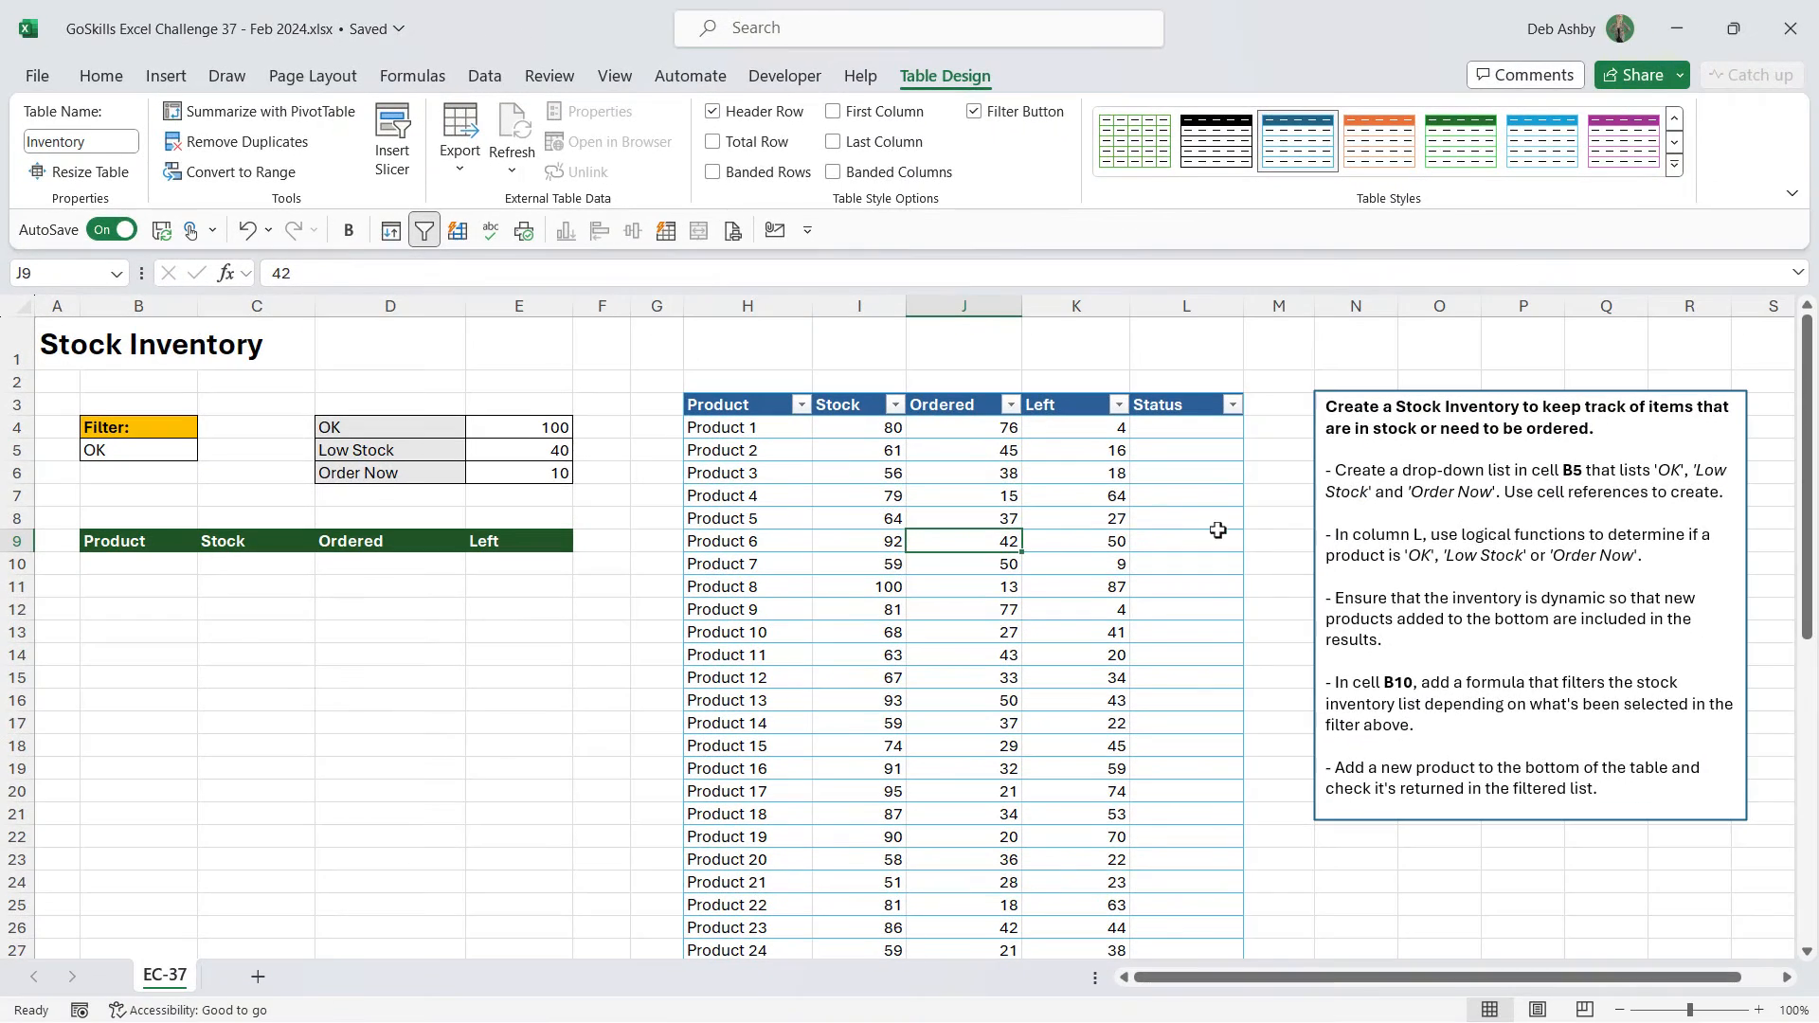
Move the challenge instructions text box farther away from the Status column to free space beside the table
left_click(1090, 471)
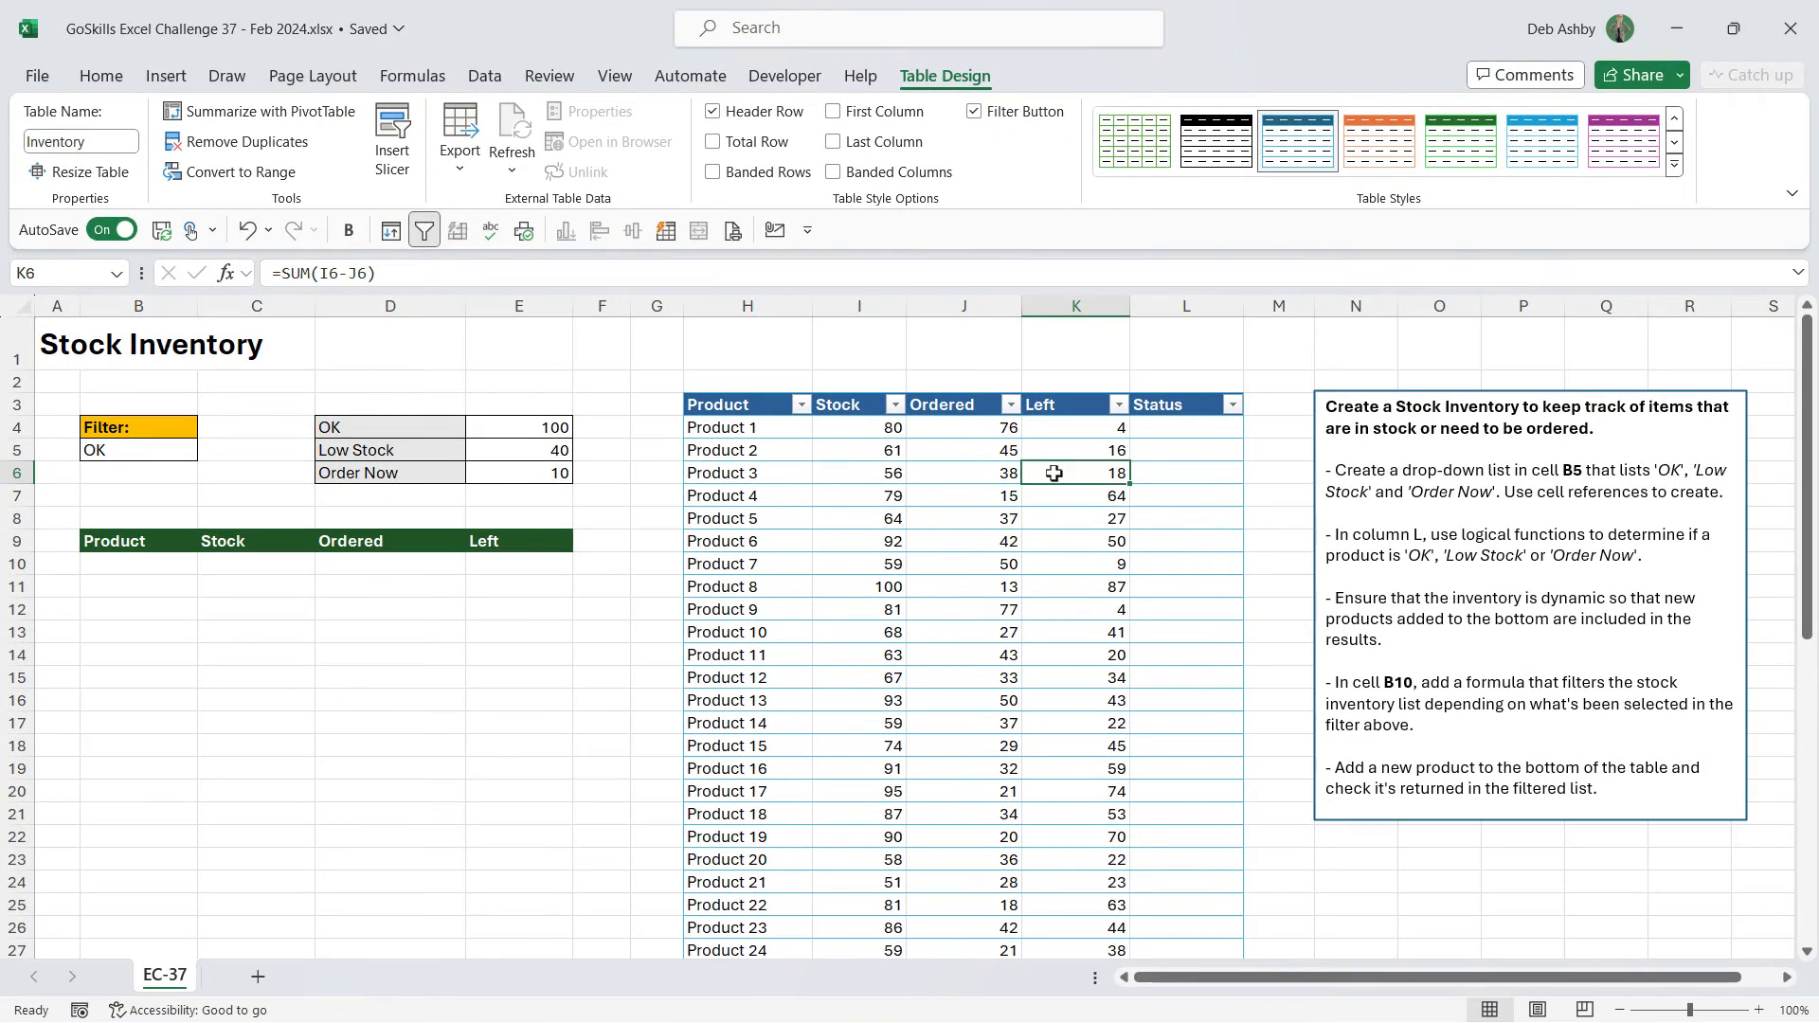
left_click(1165, 432)
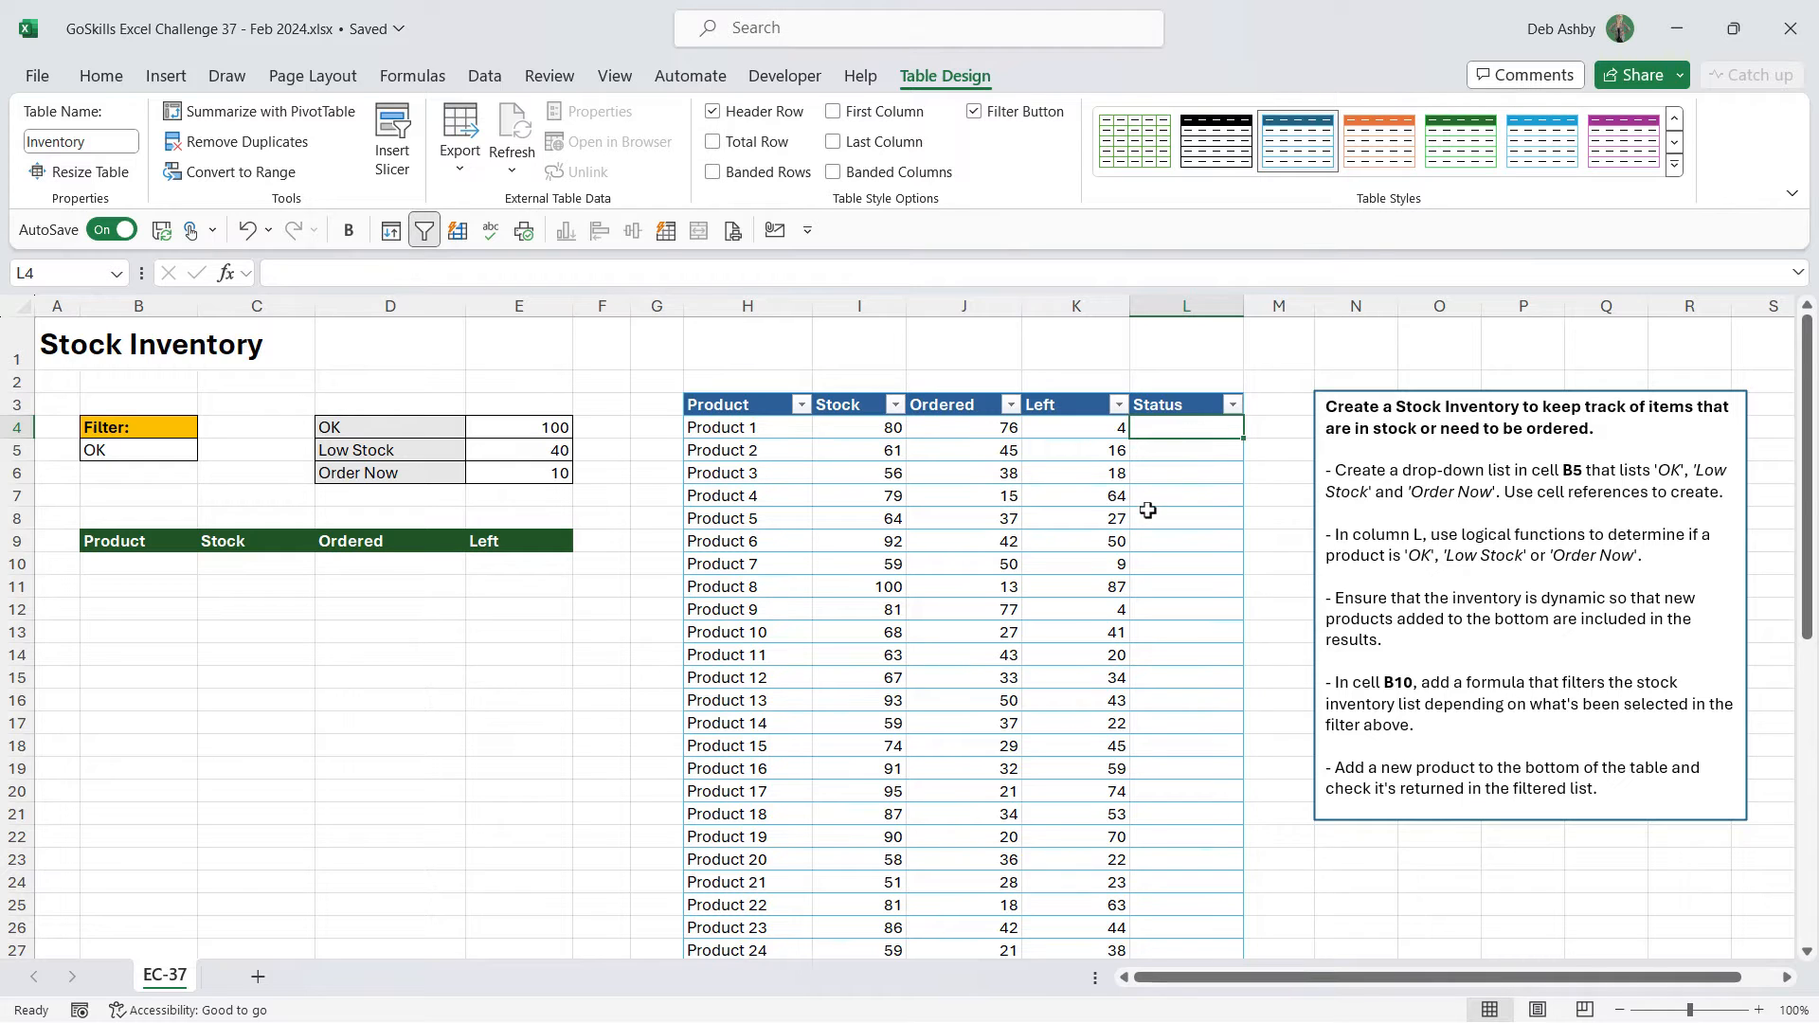
left_click(1354, 407)
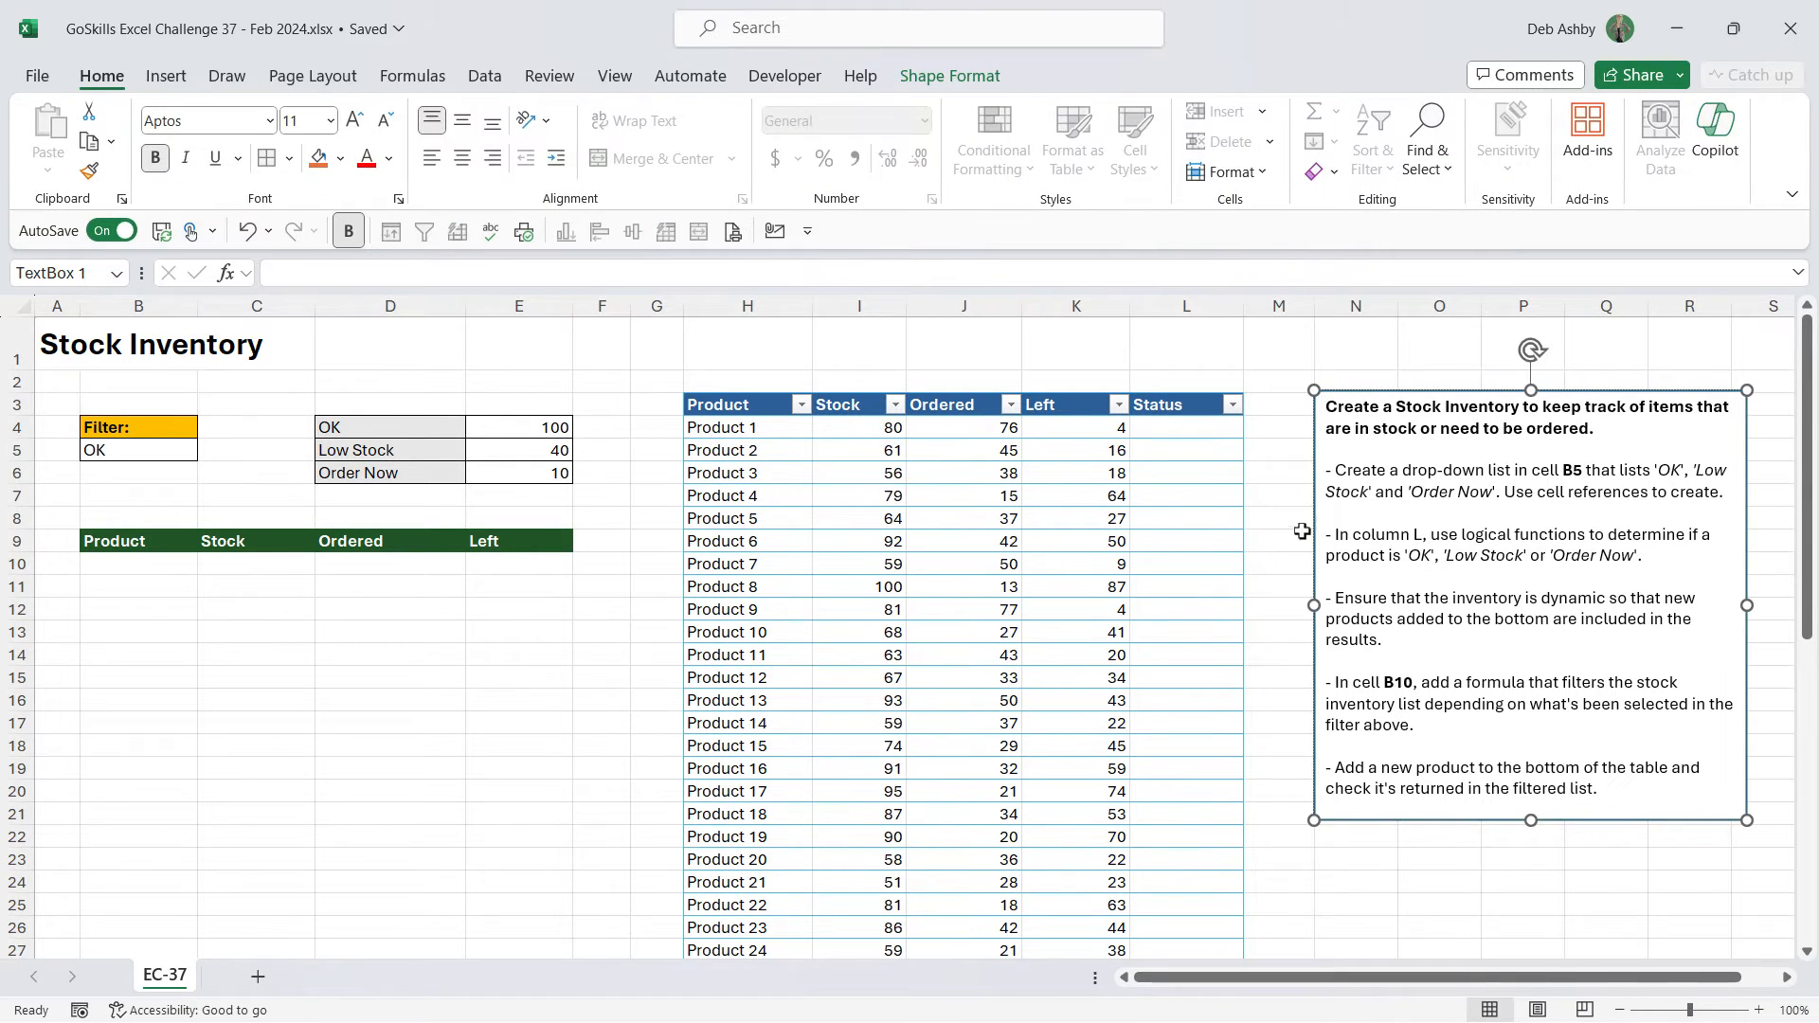
left_click_drag(1314, 533, 1579, 529)
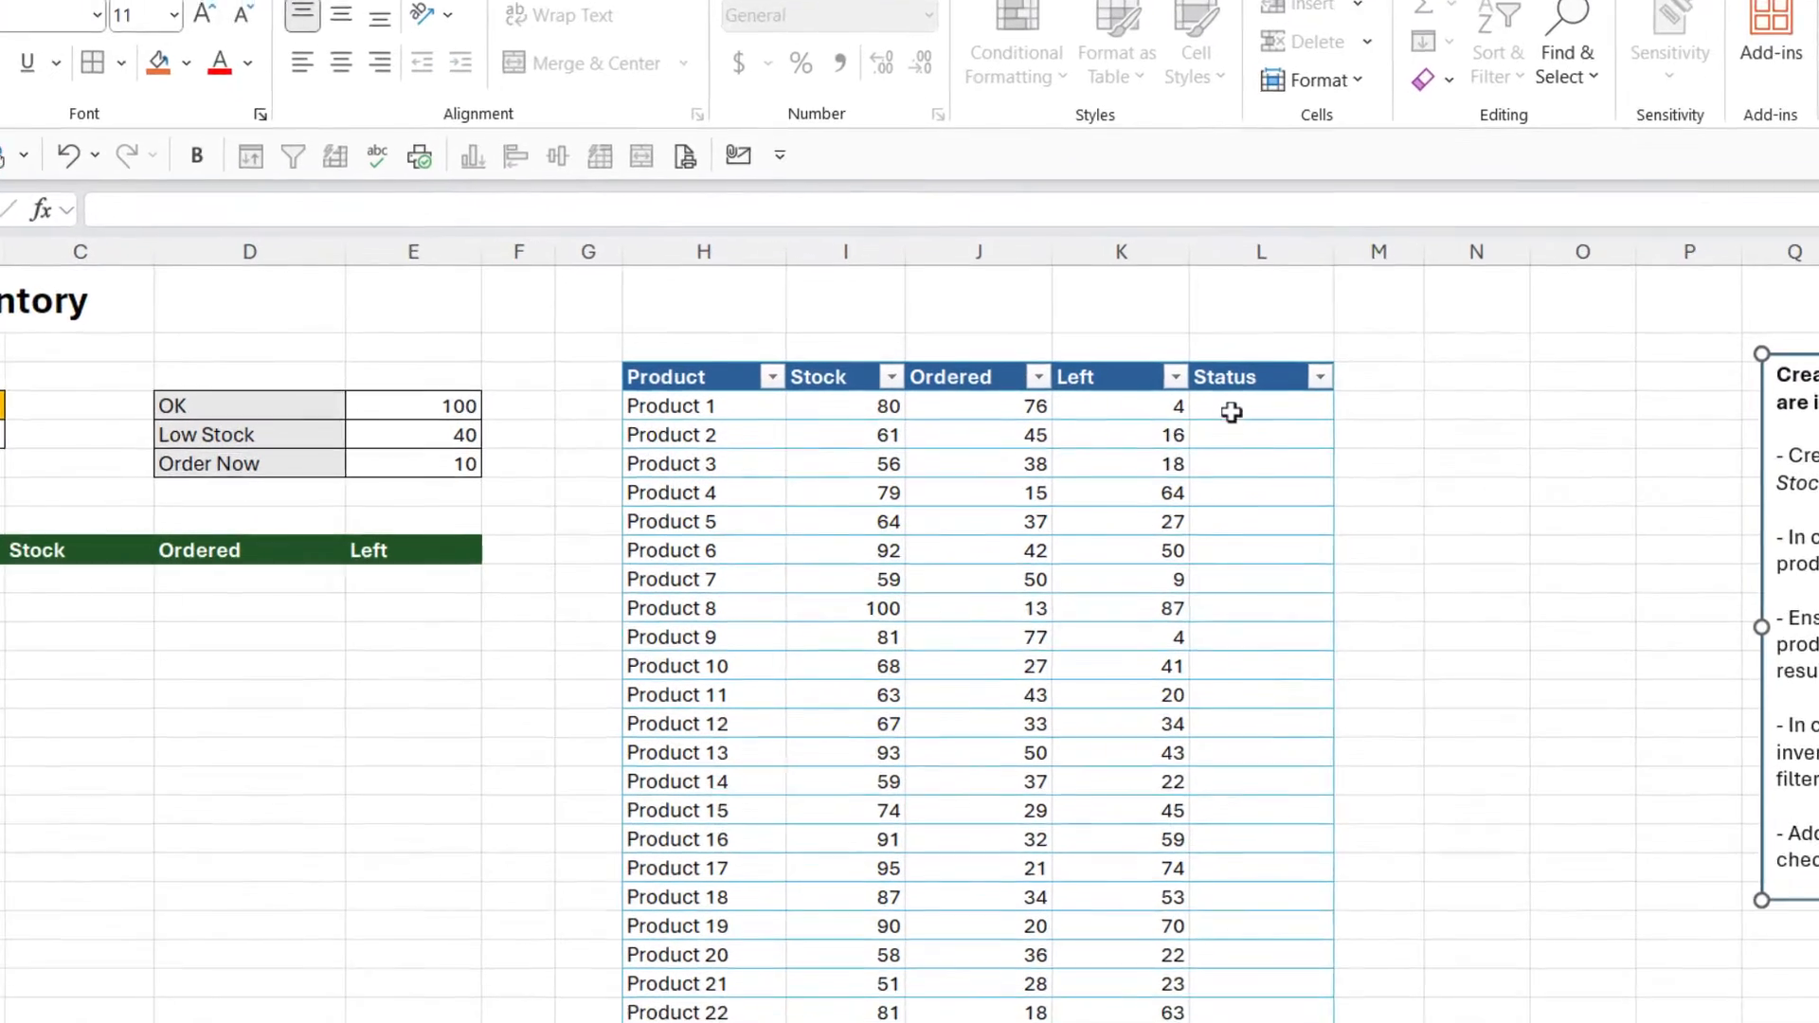
left_click(1171, 428)
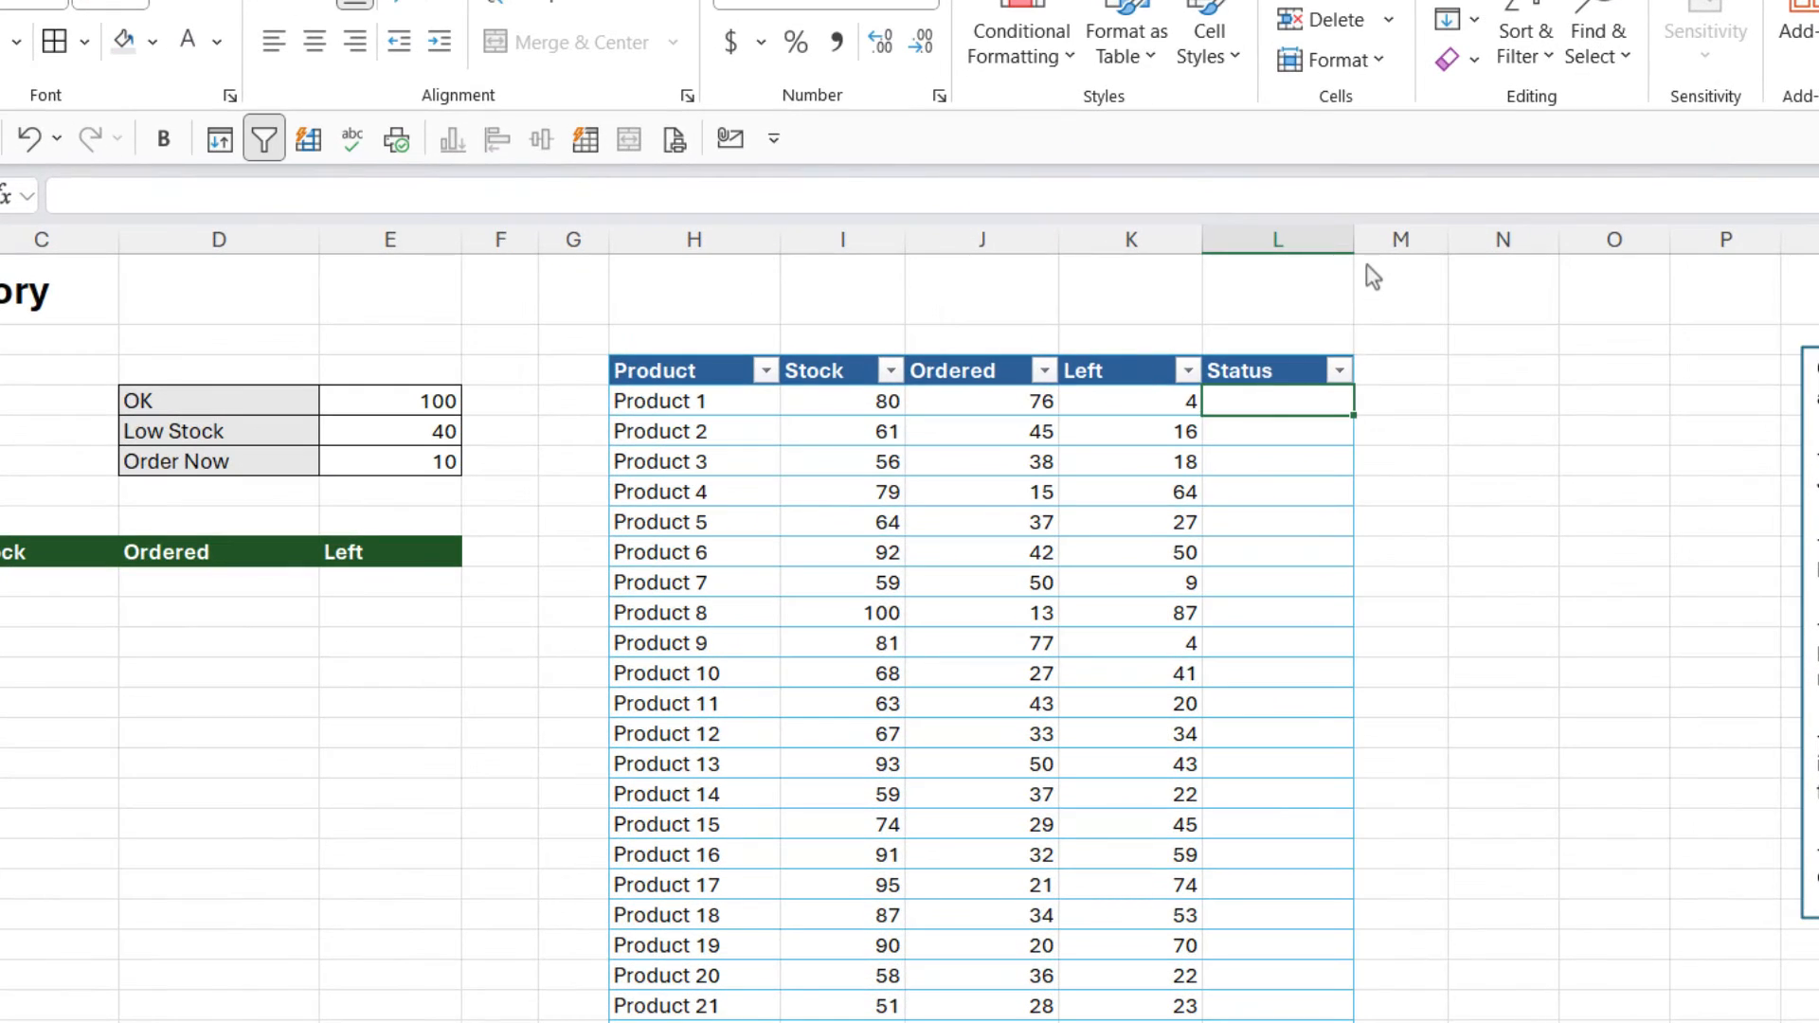
double_click(1270, 405)
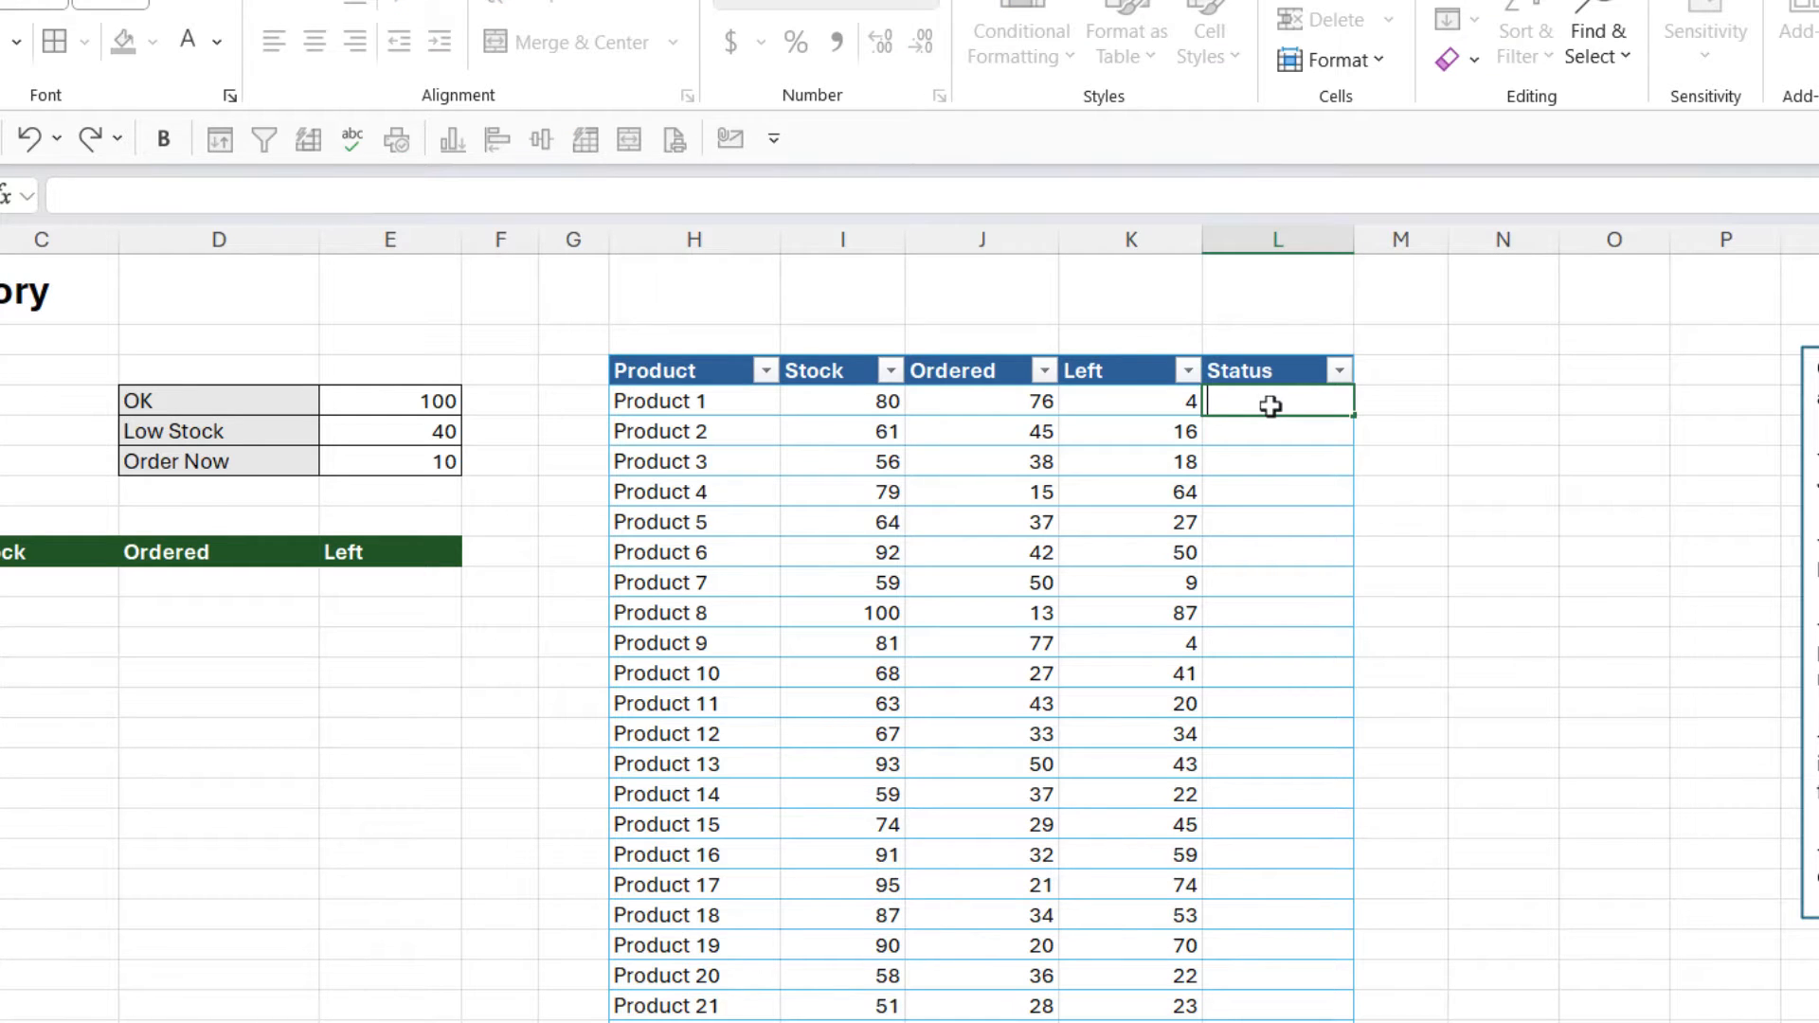
type("=IFS")
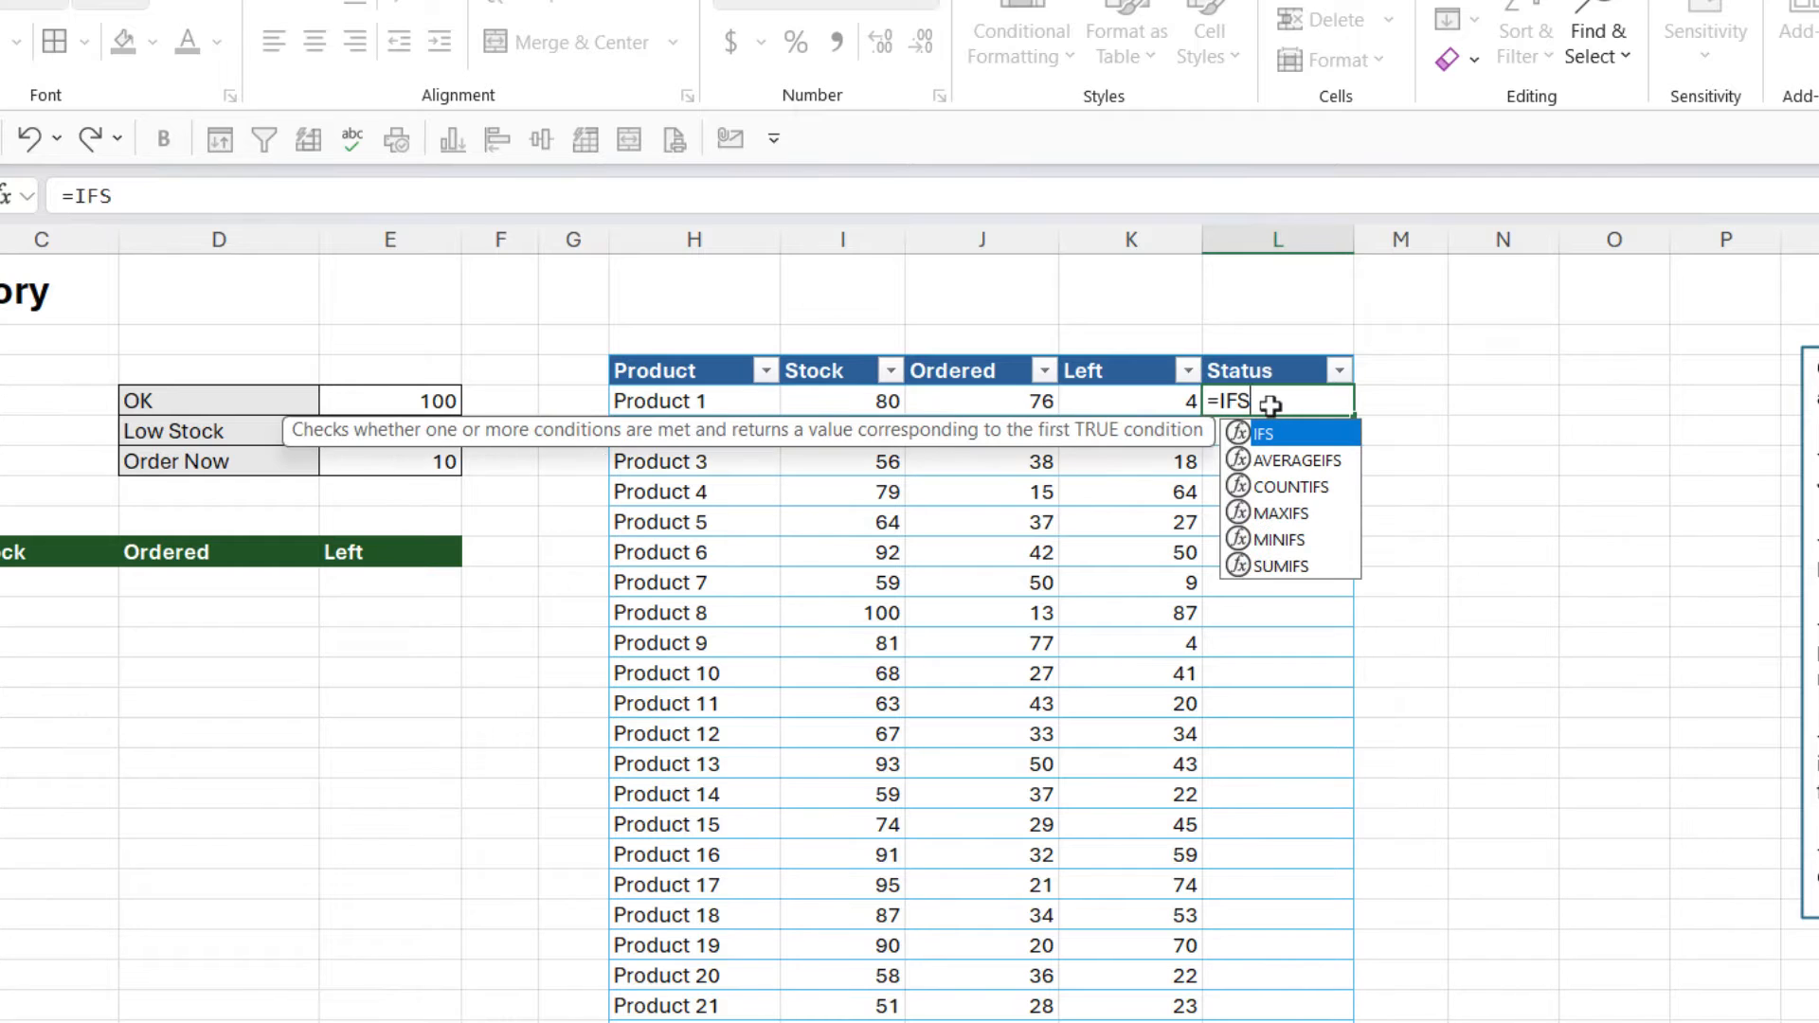
type("(")
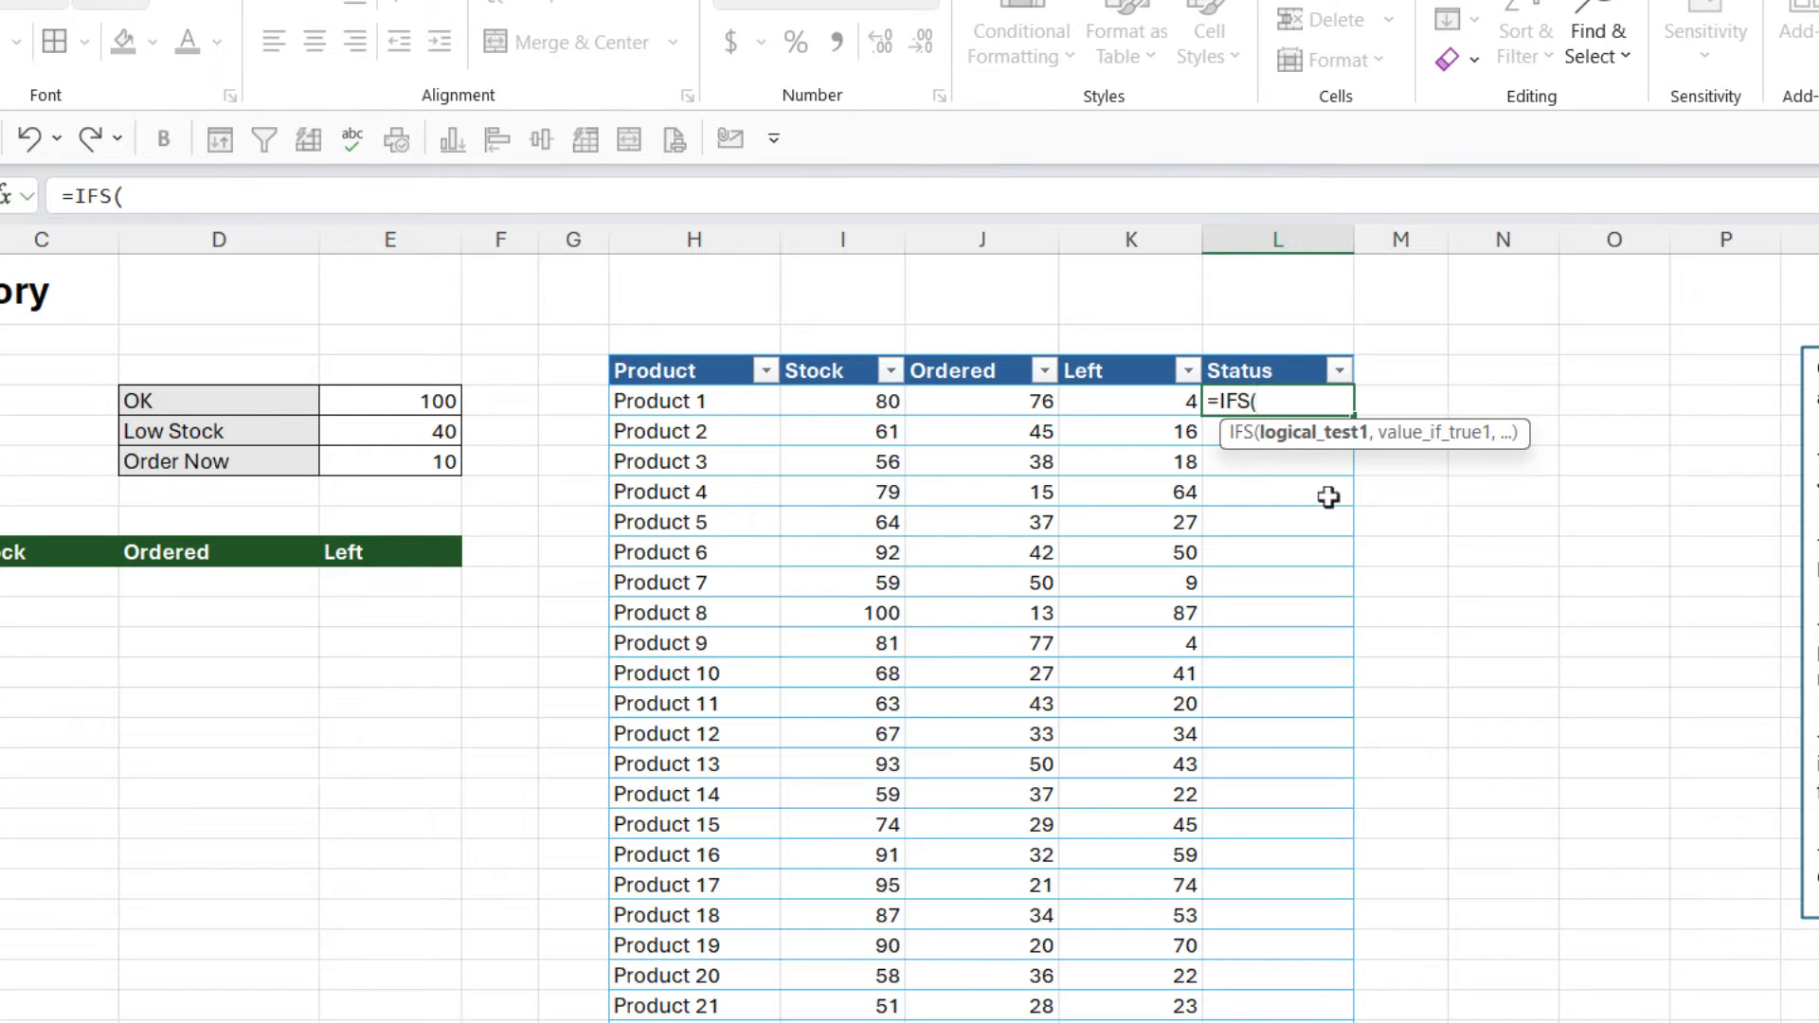
left_click(1124, 404)
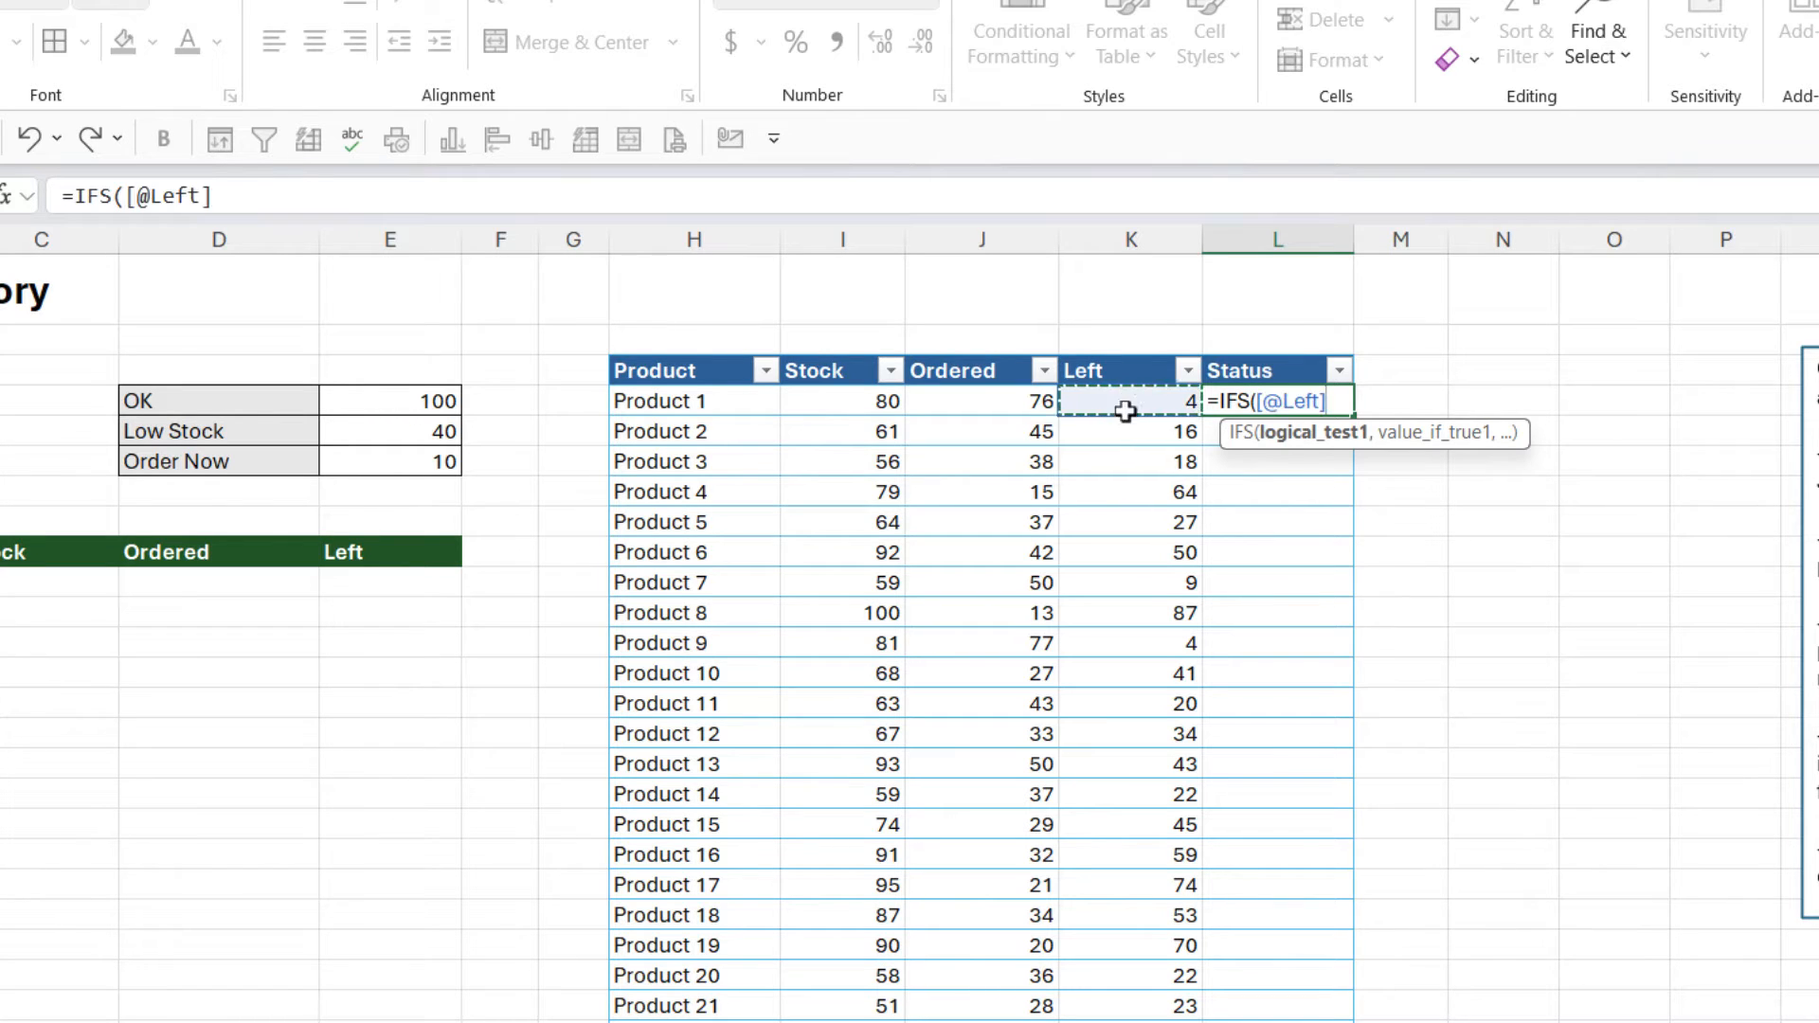
type("<=")
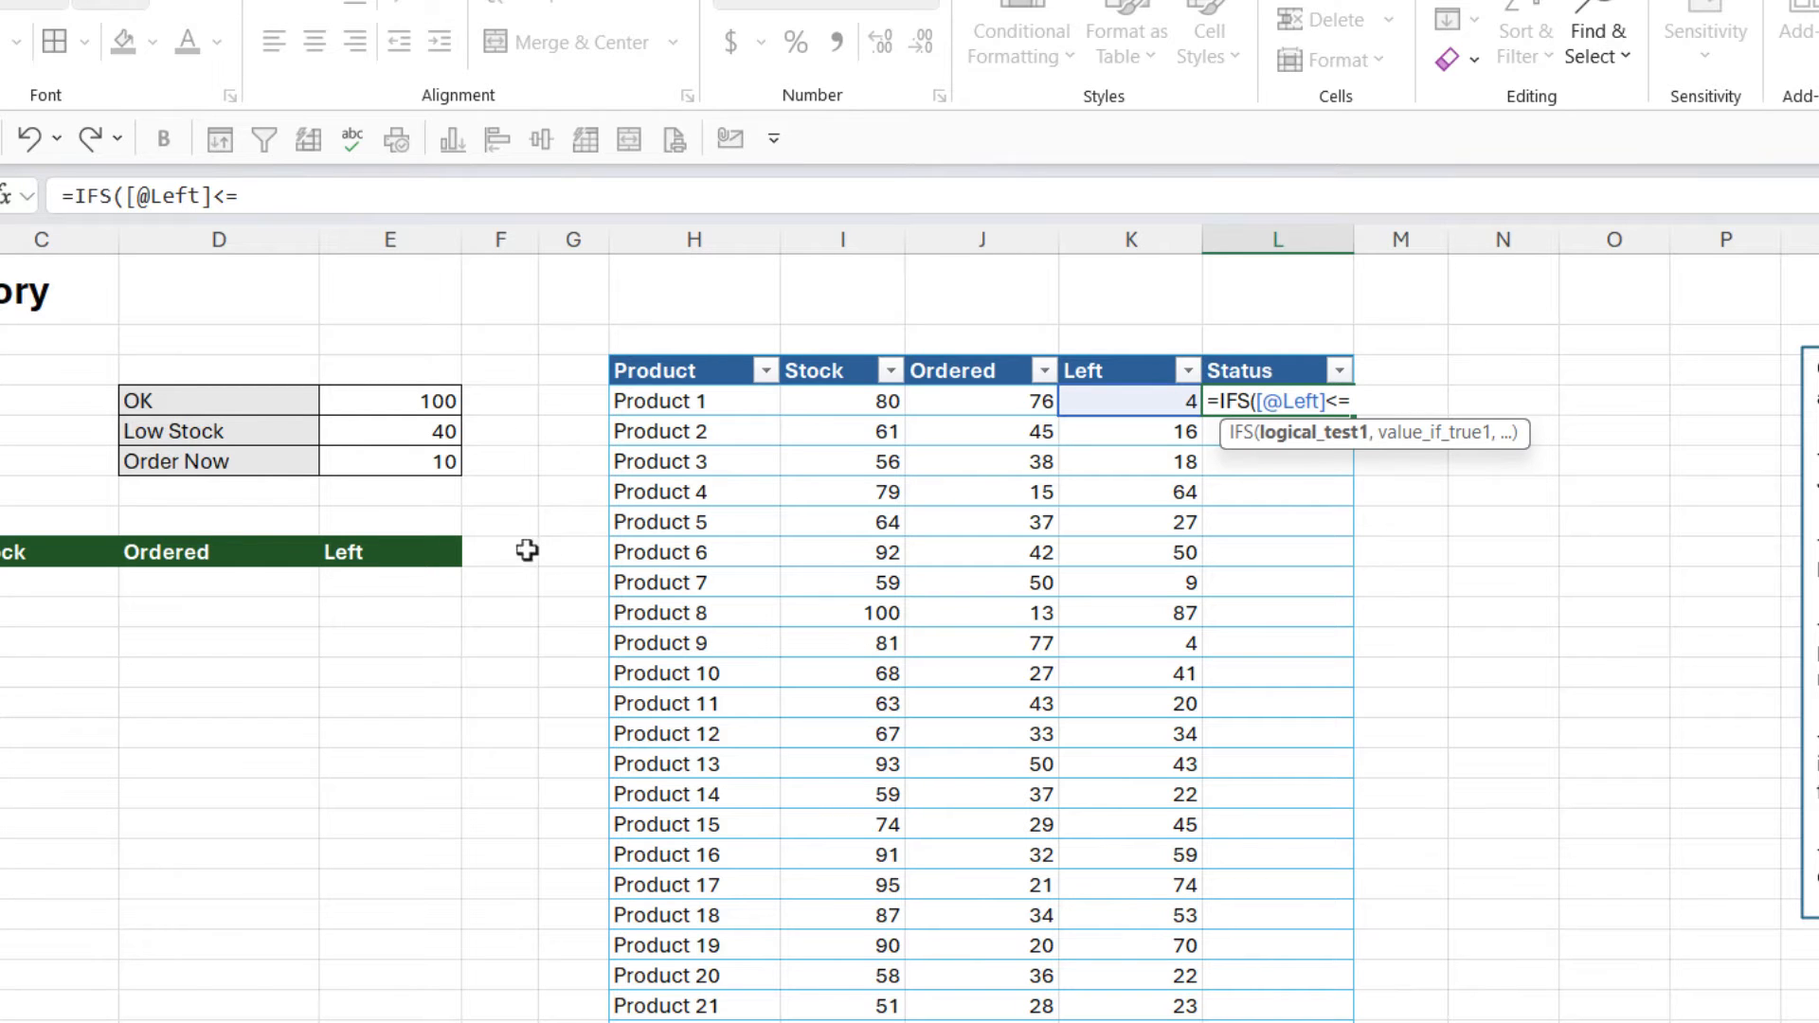
left_click(424, 465)
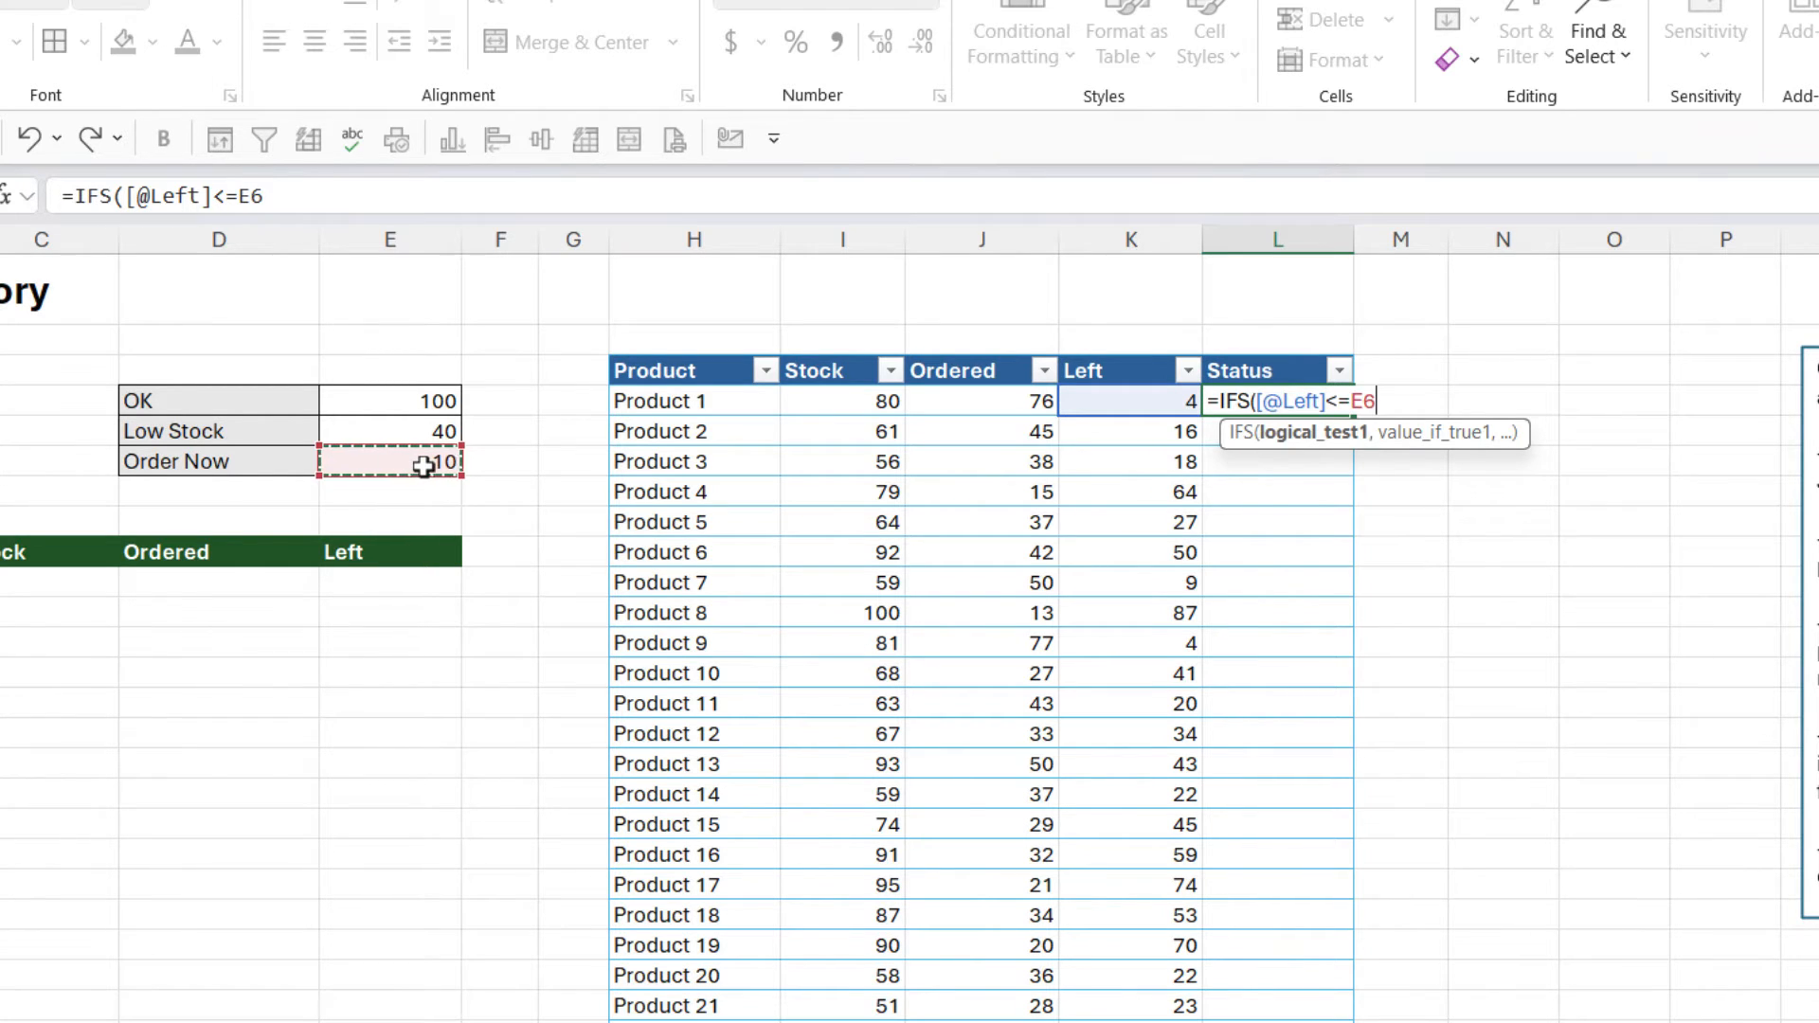
key("F4")
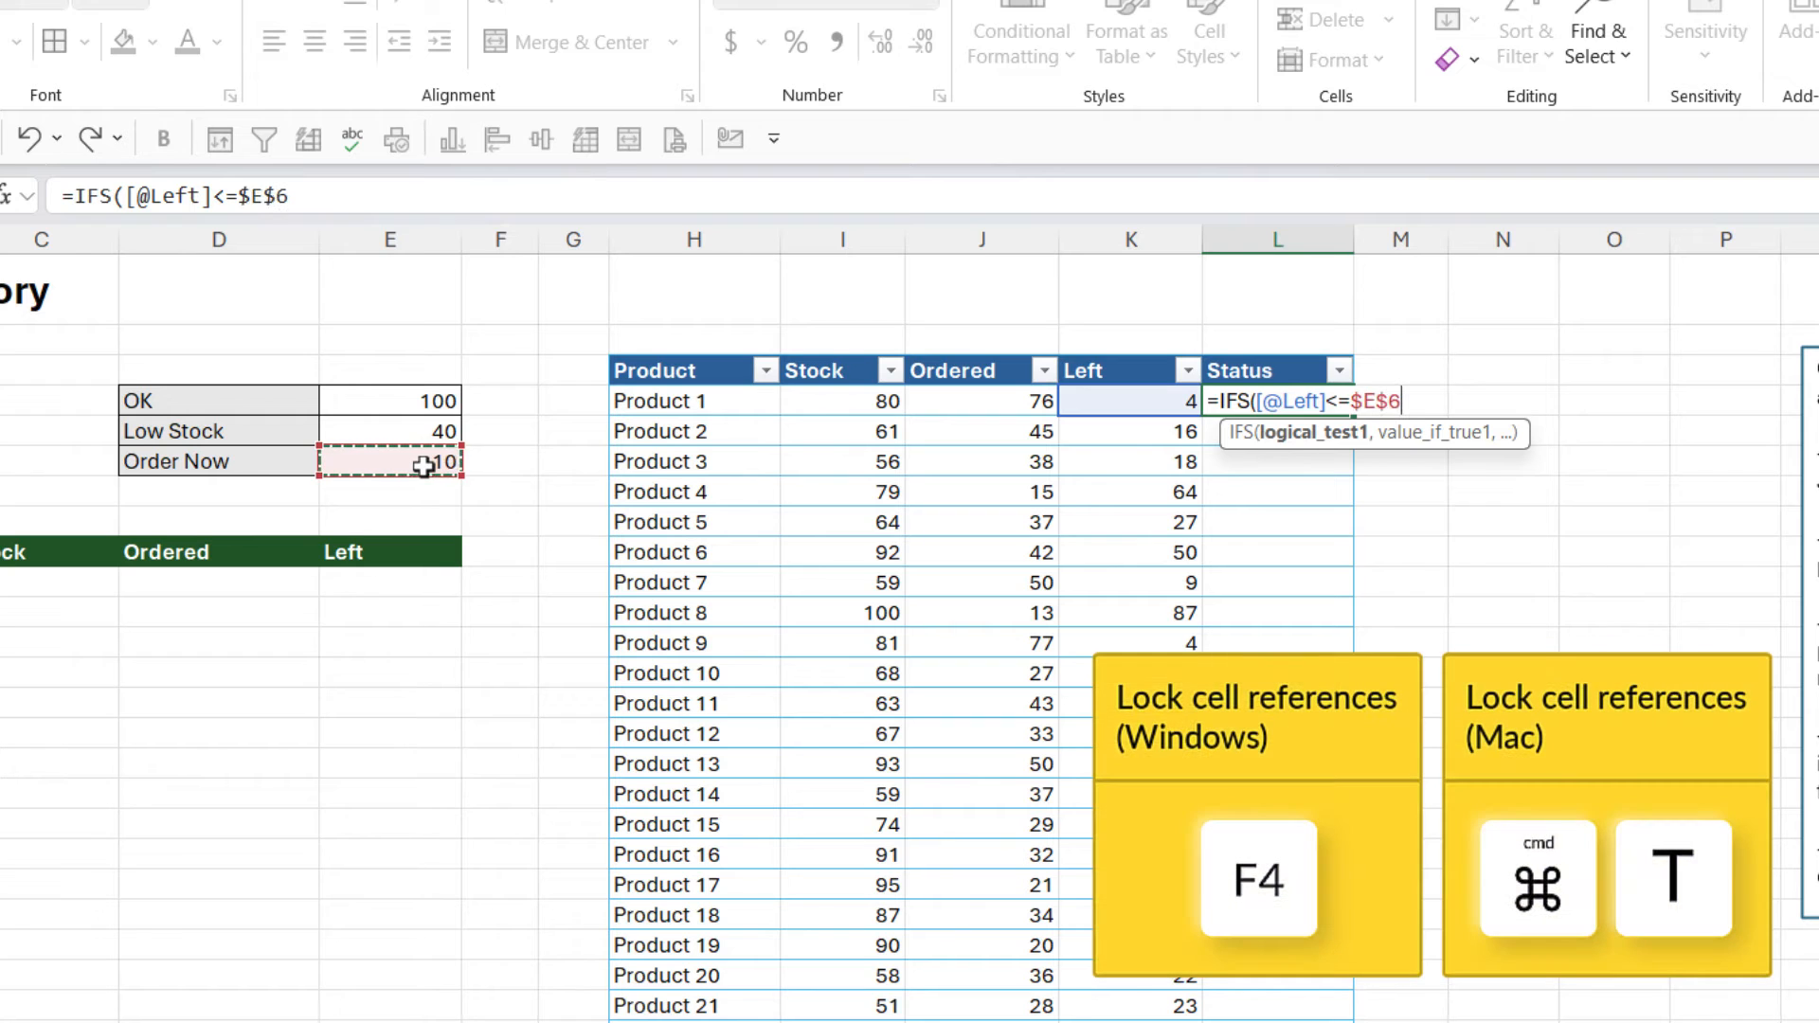
type(",")
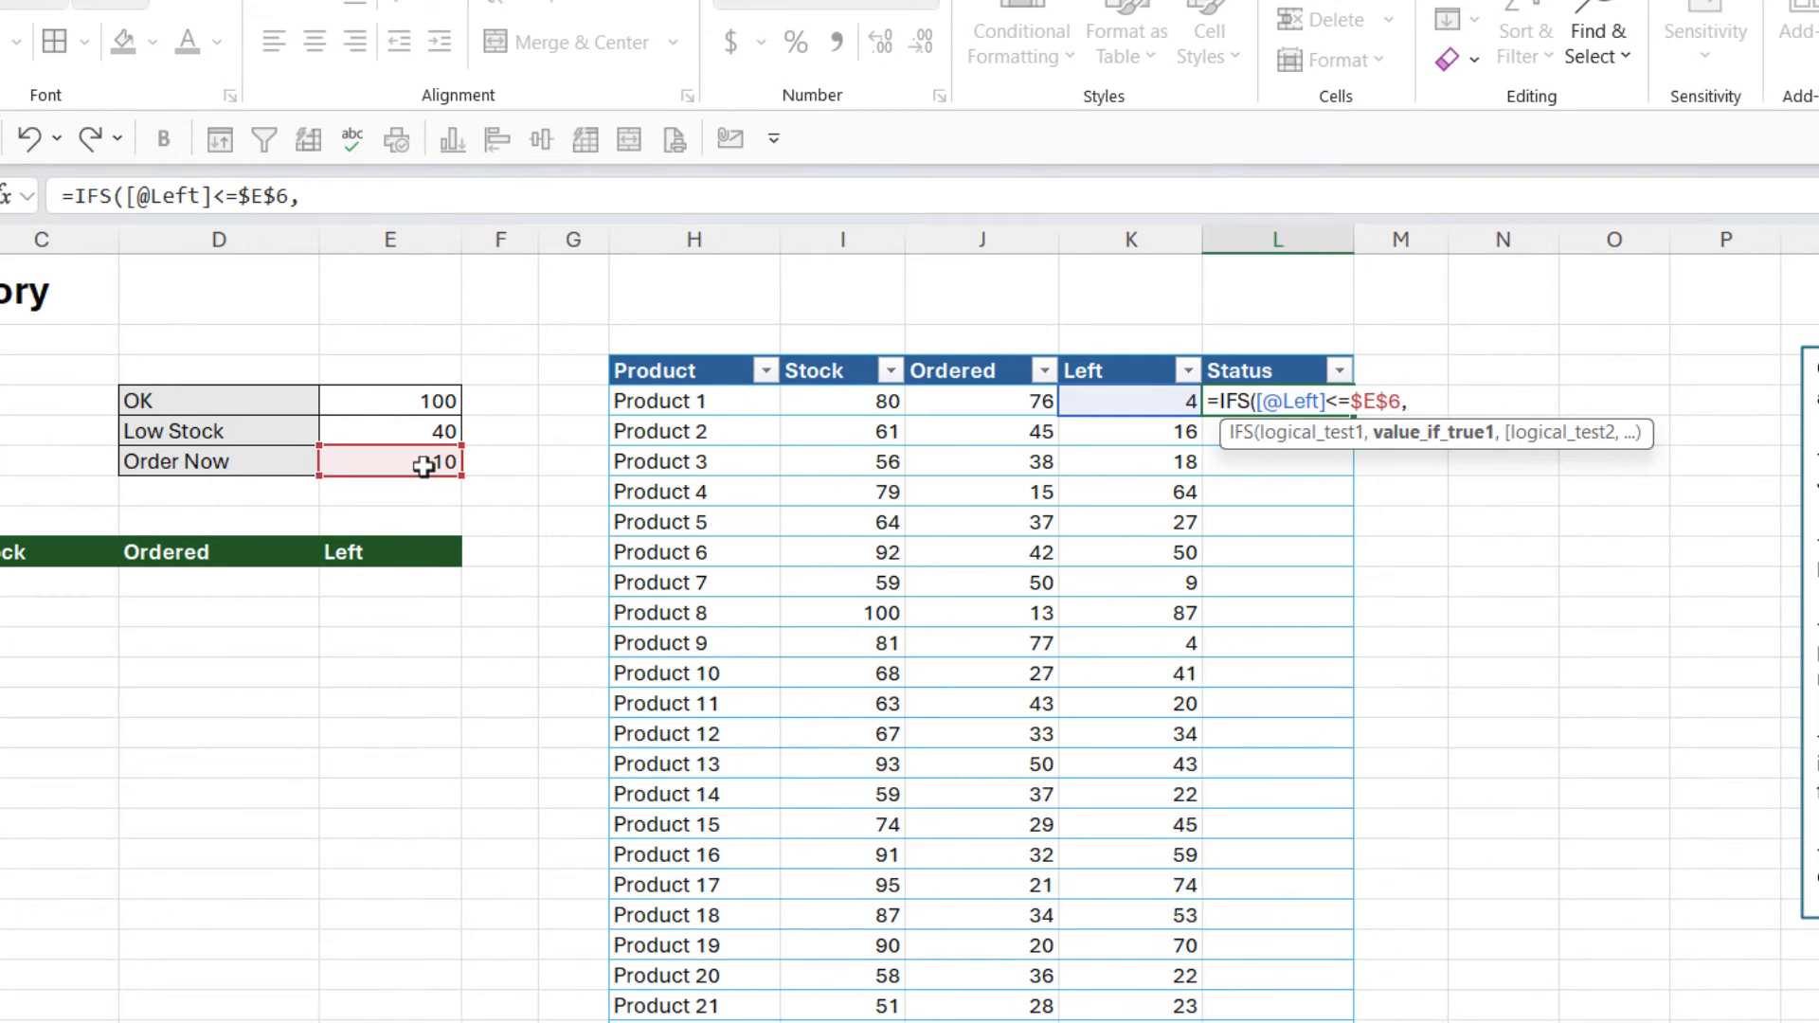
left_click(217, 463)
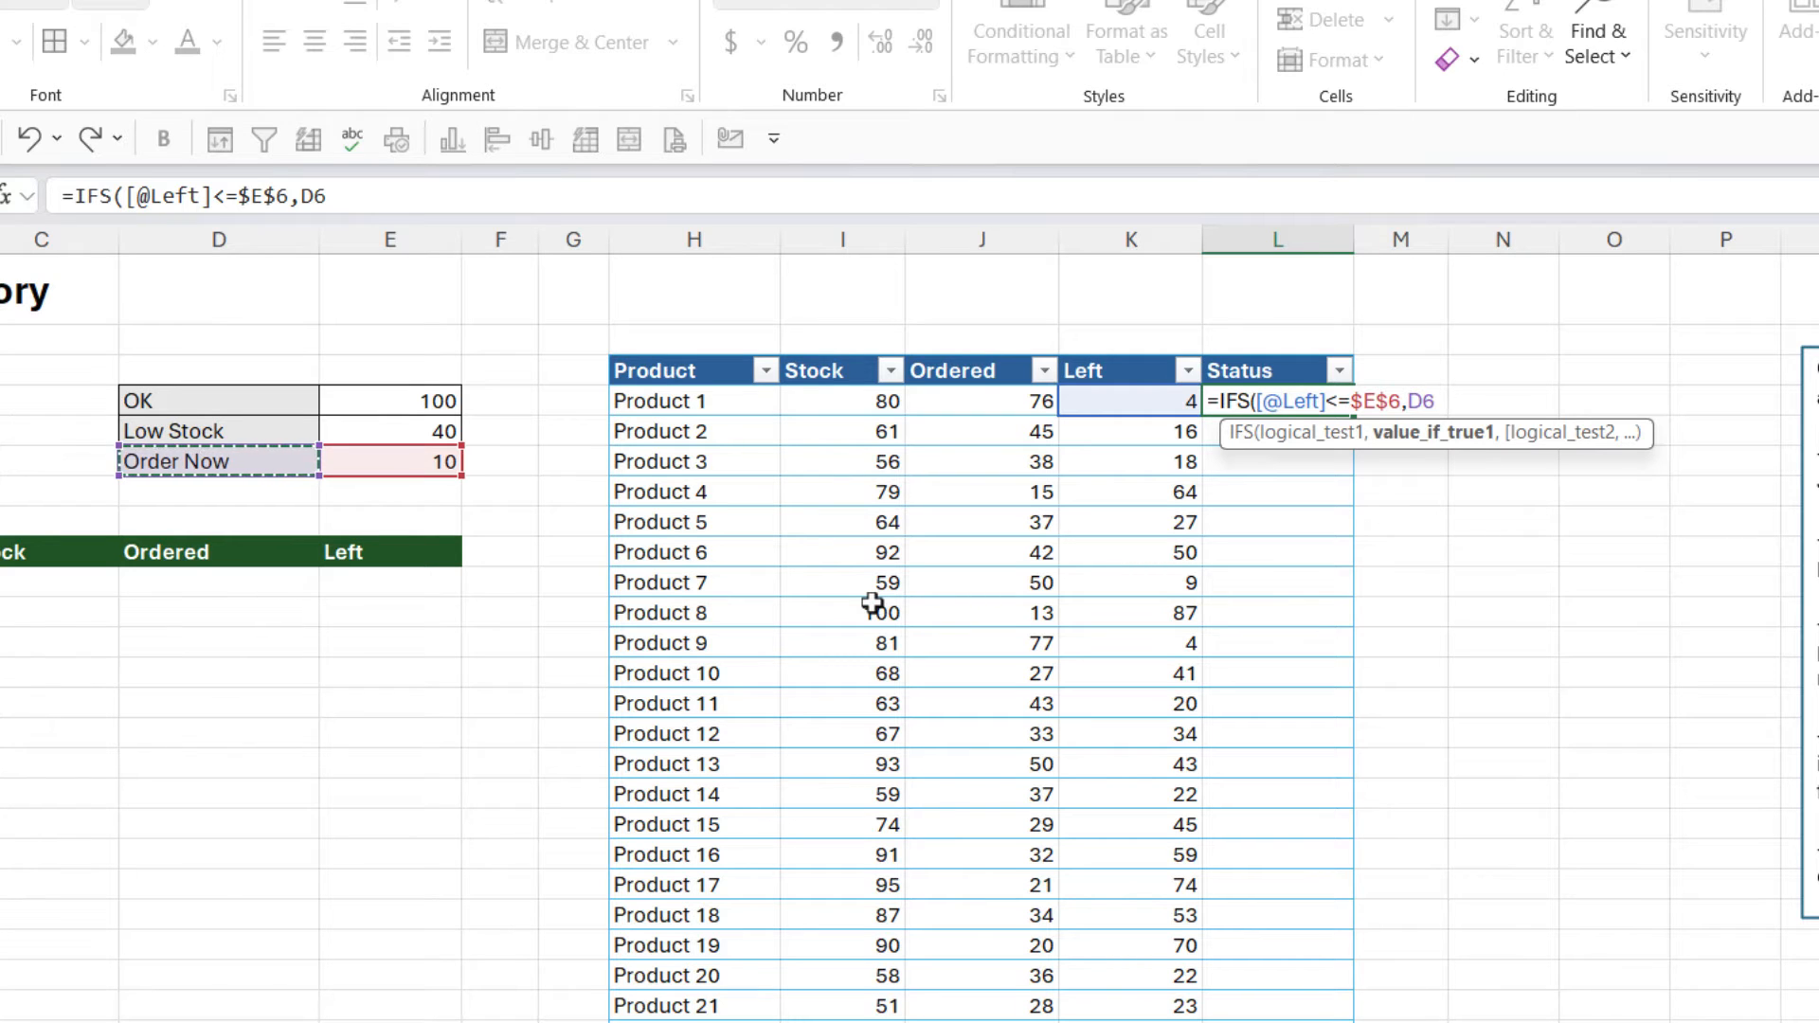
key("F4")
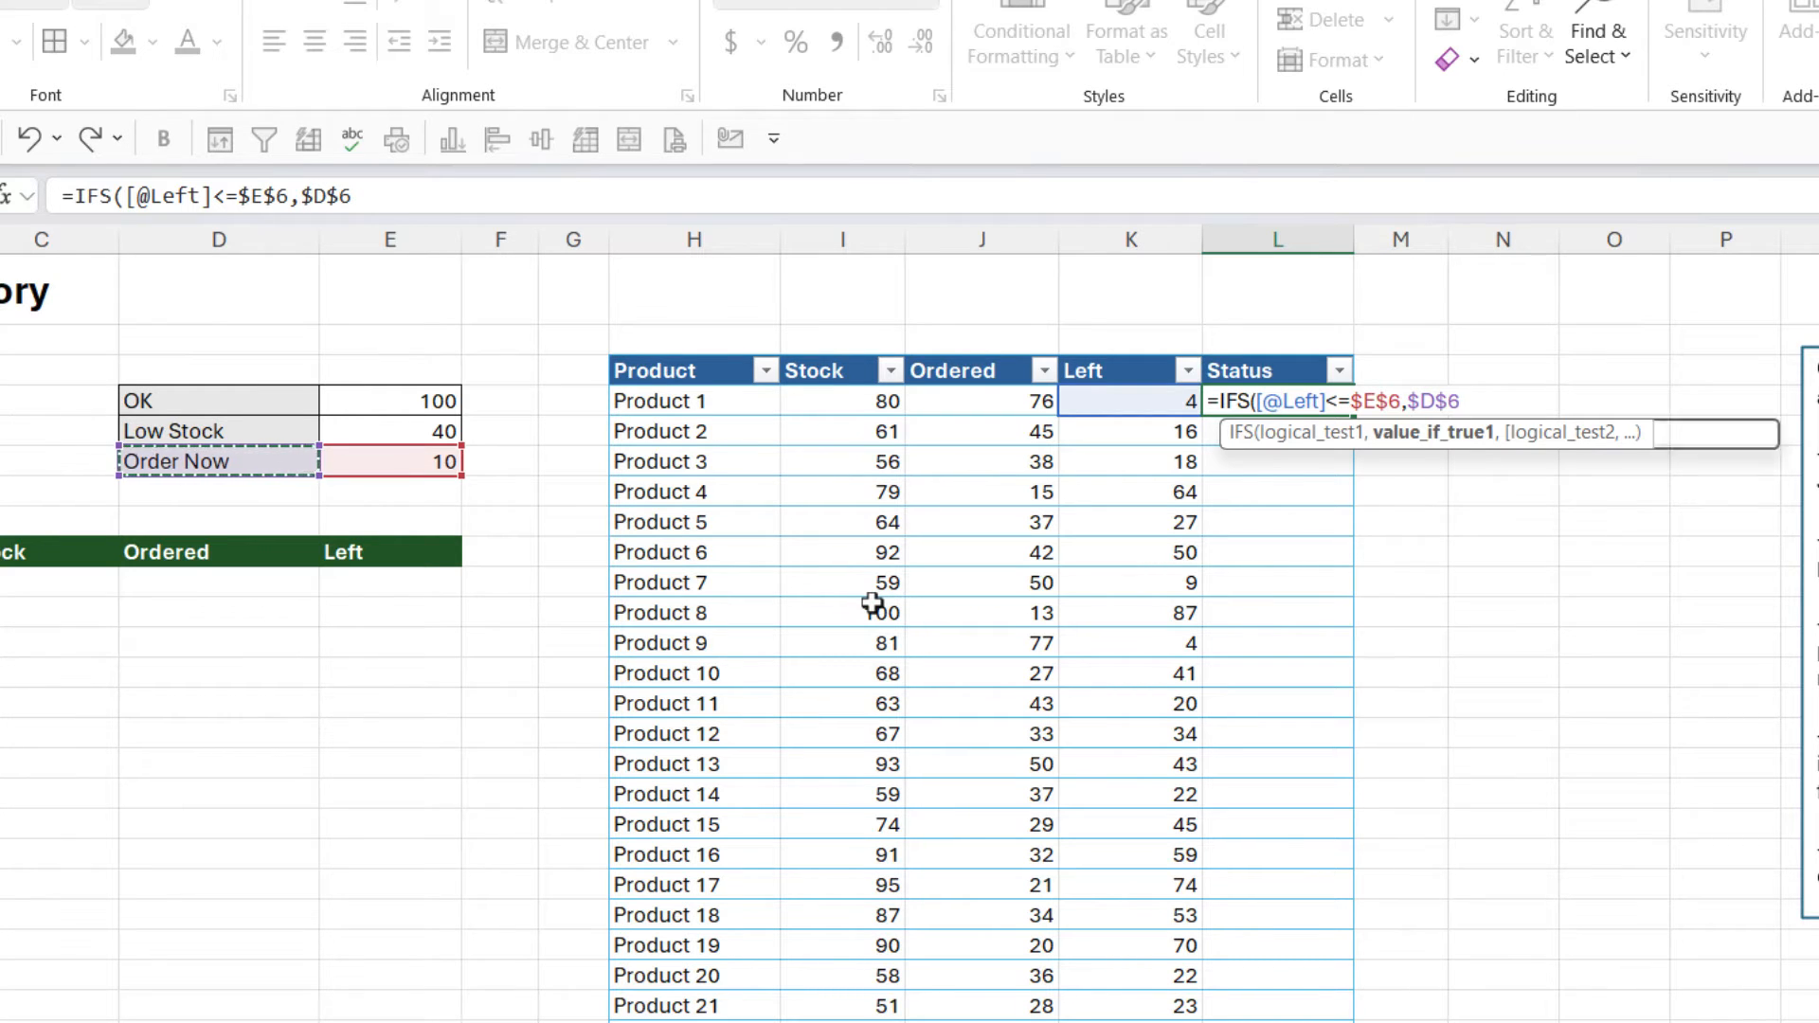
type(",")
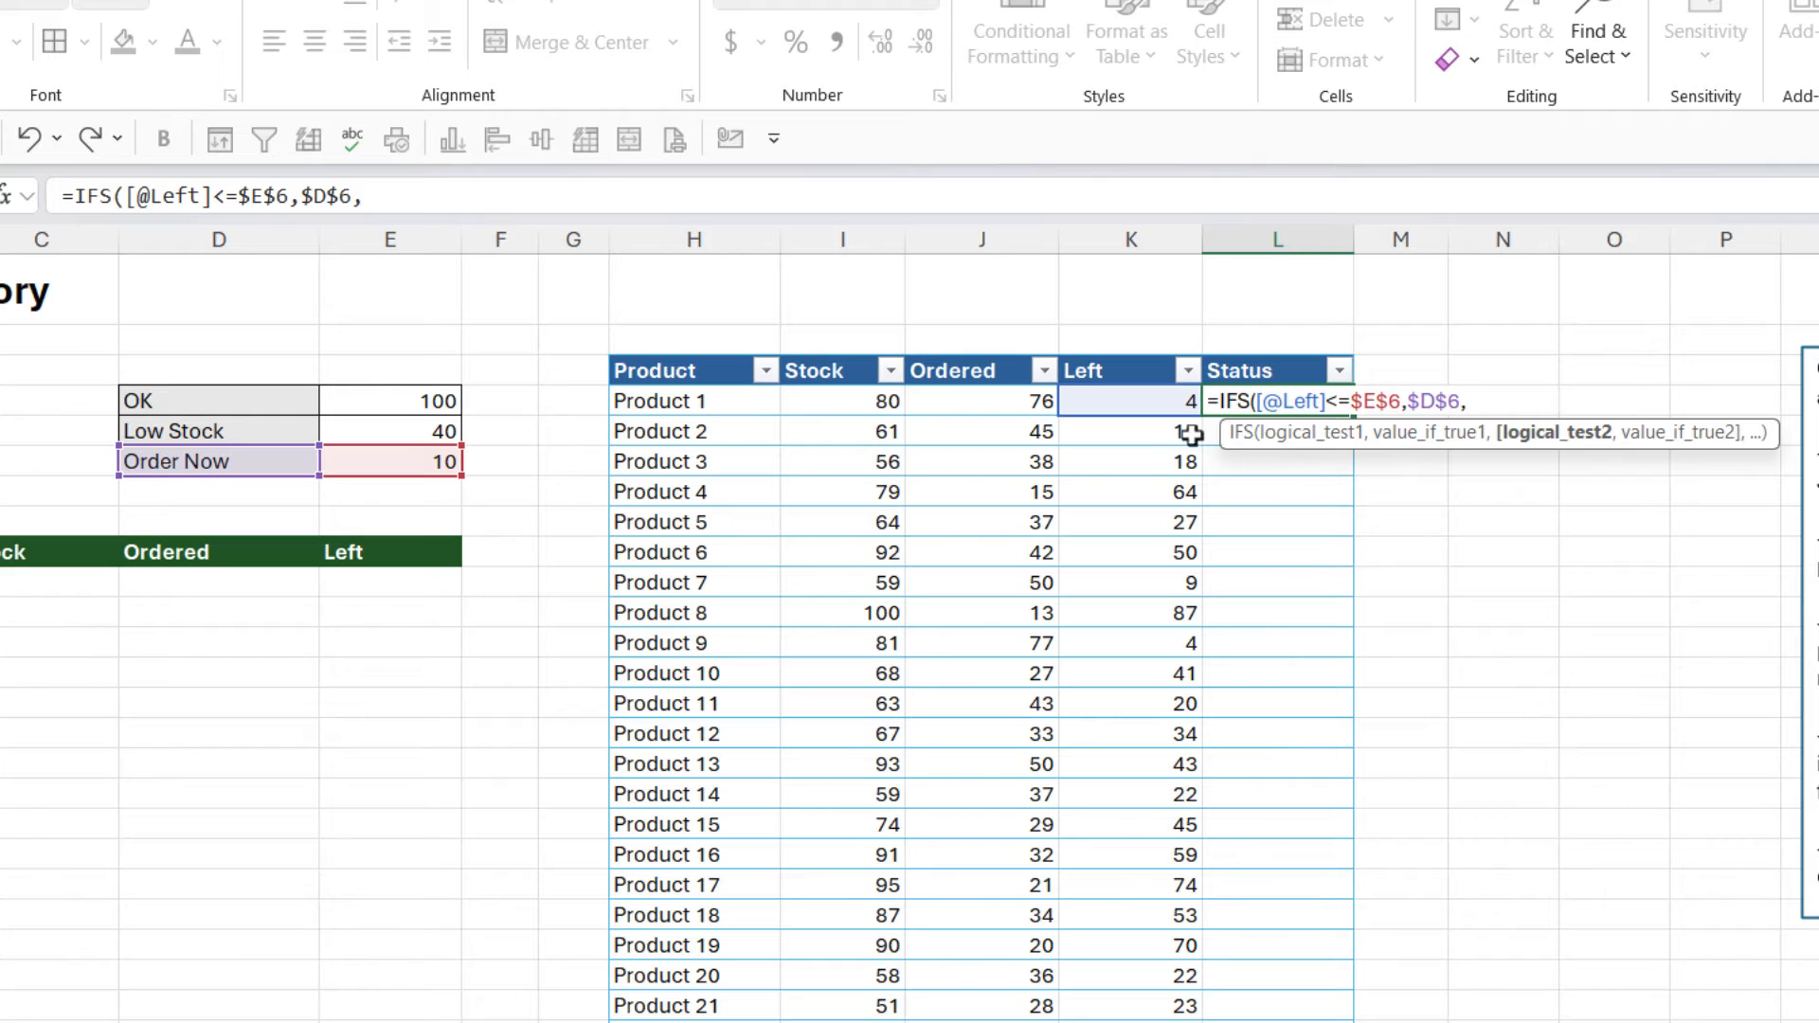
left_click(1153, 401)
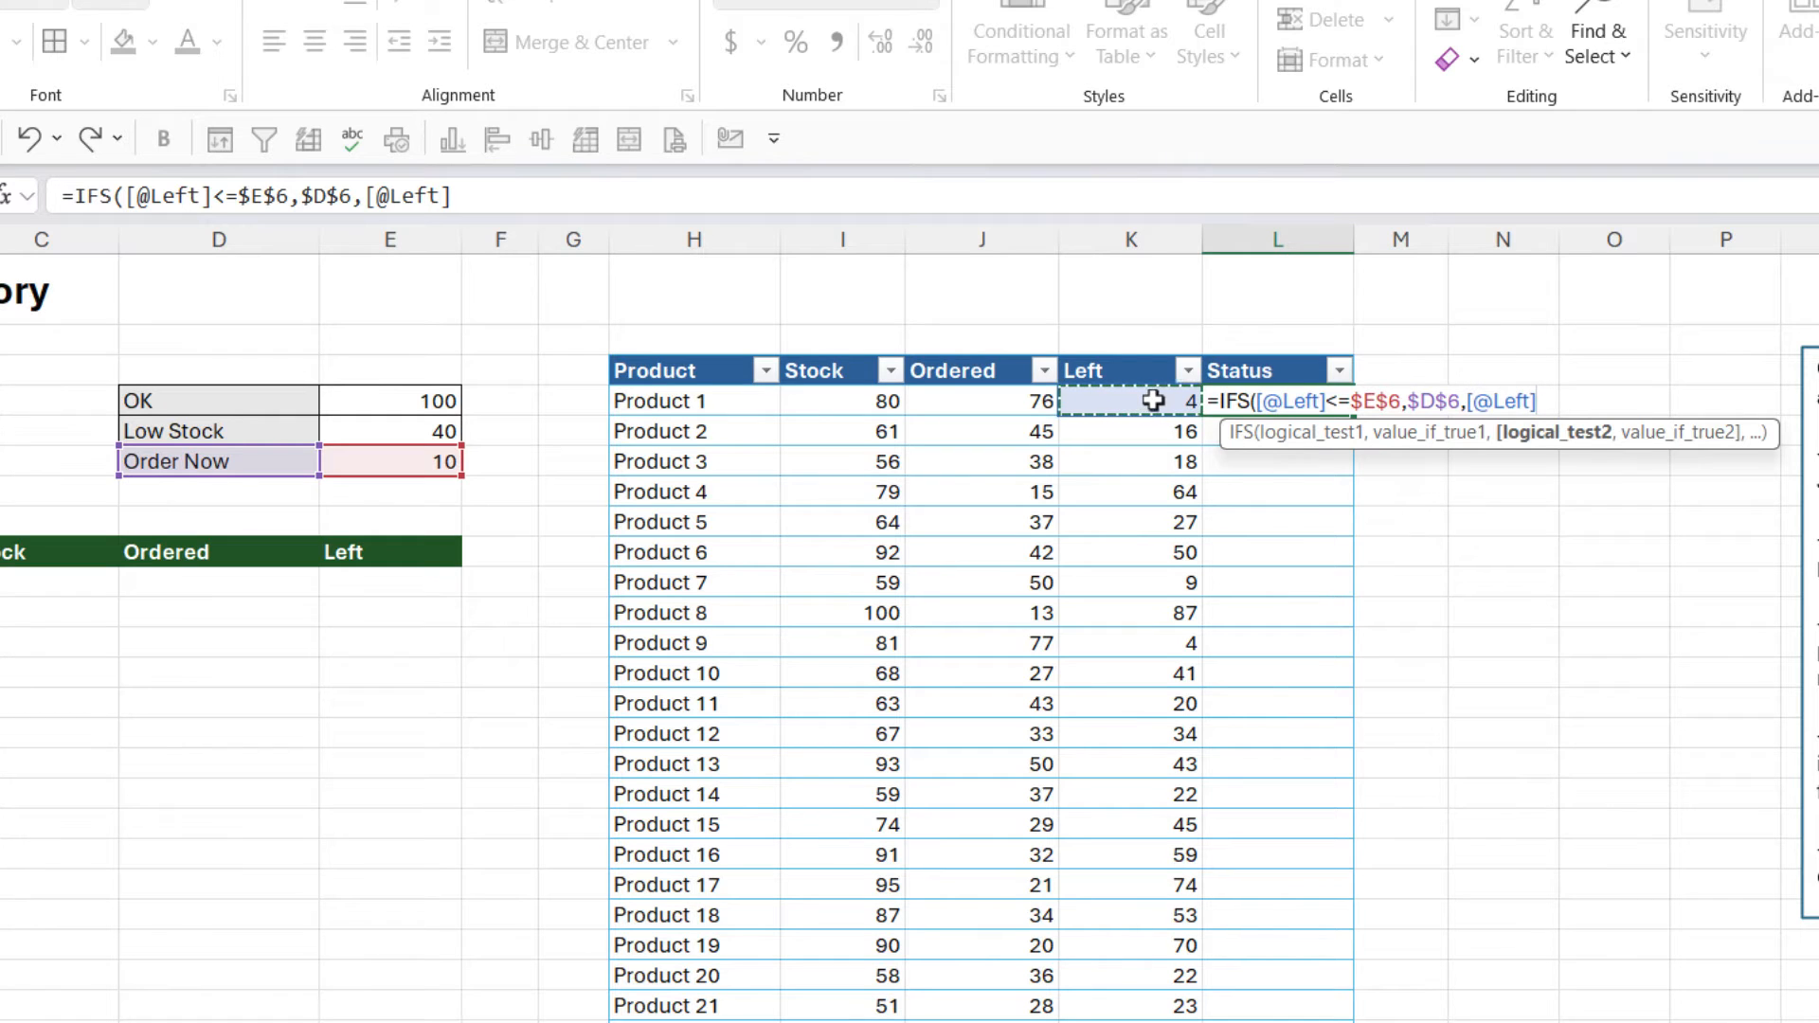
type("<=")
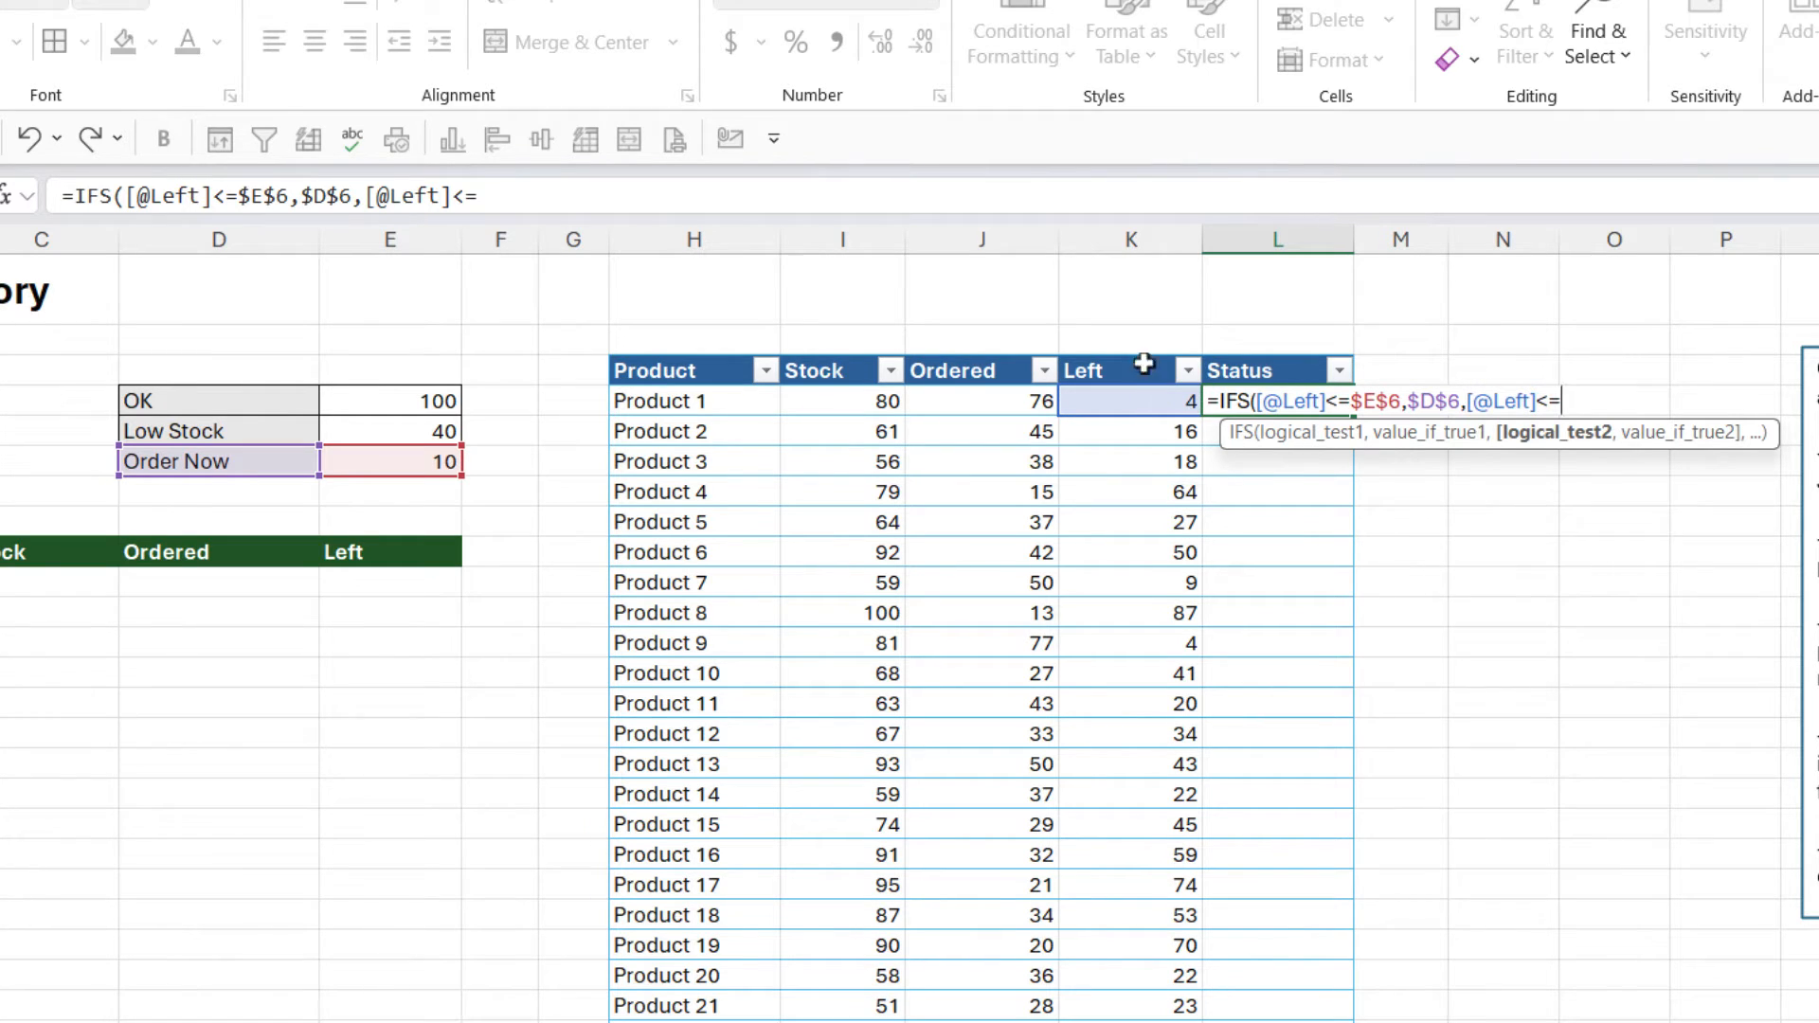
left_click(441, 432)
key("F4")
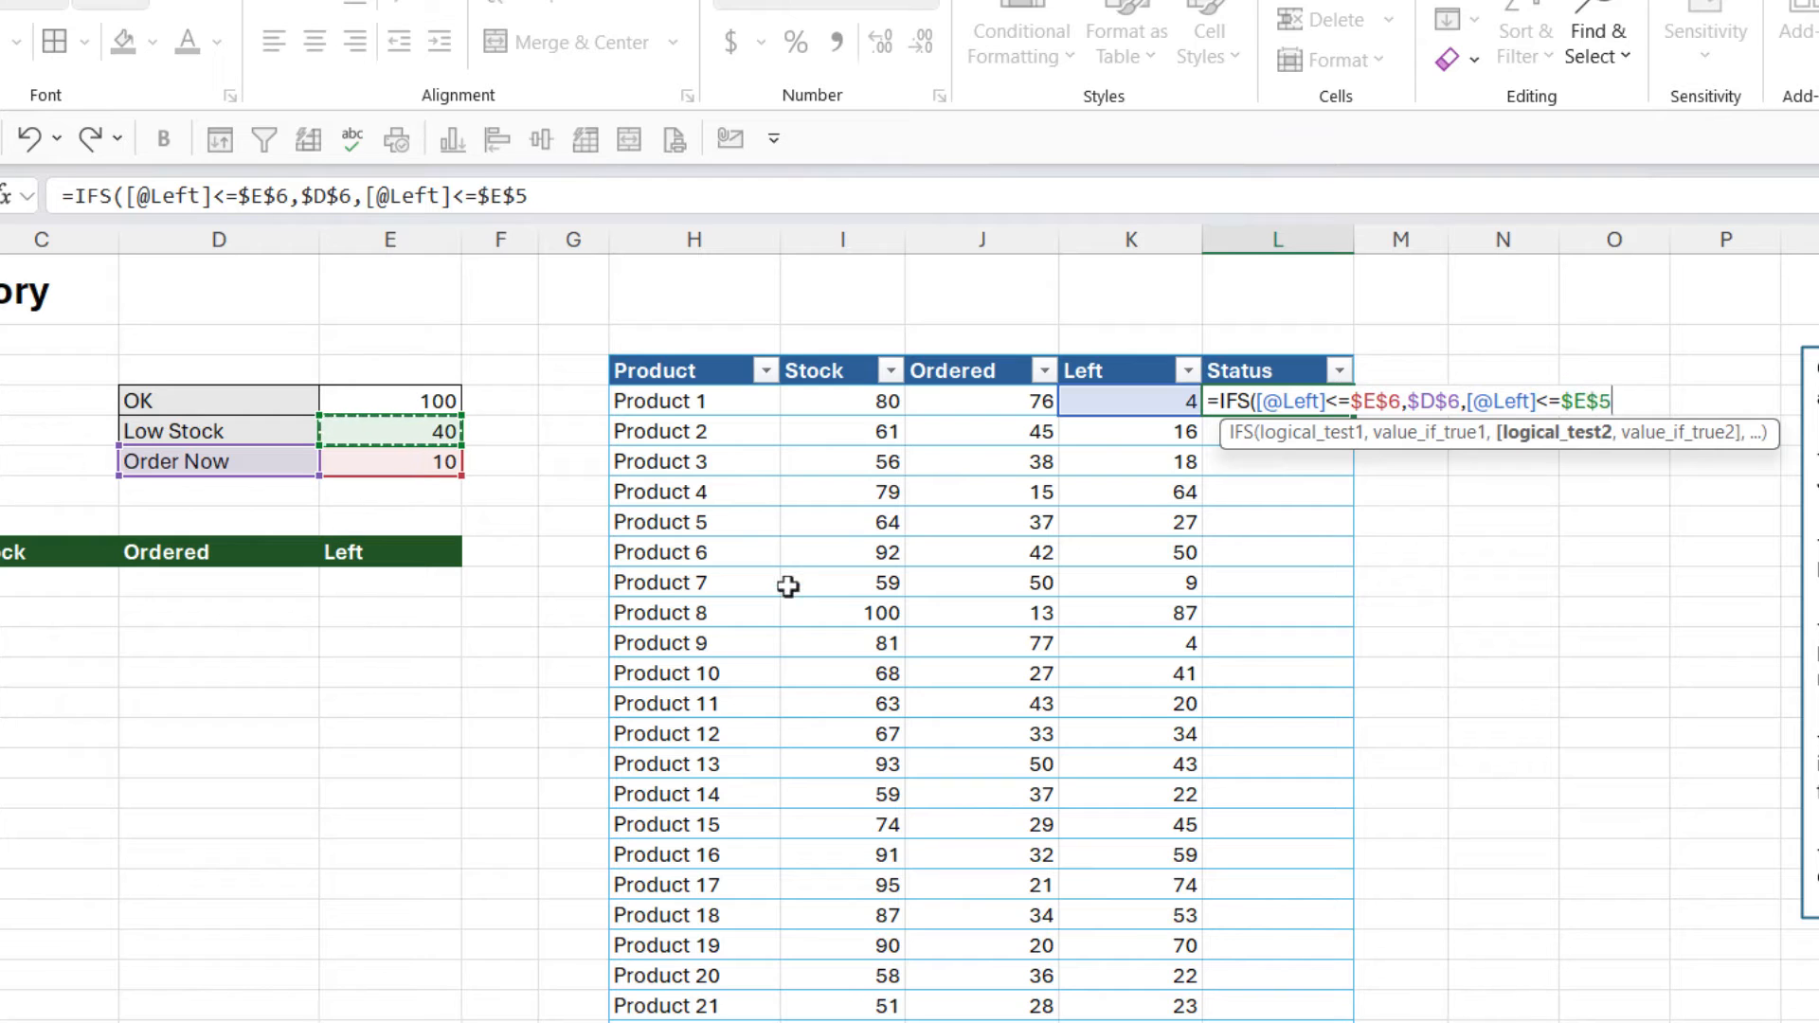
type(",")
left_click(238, 429)
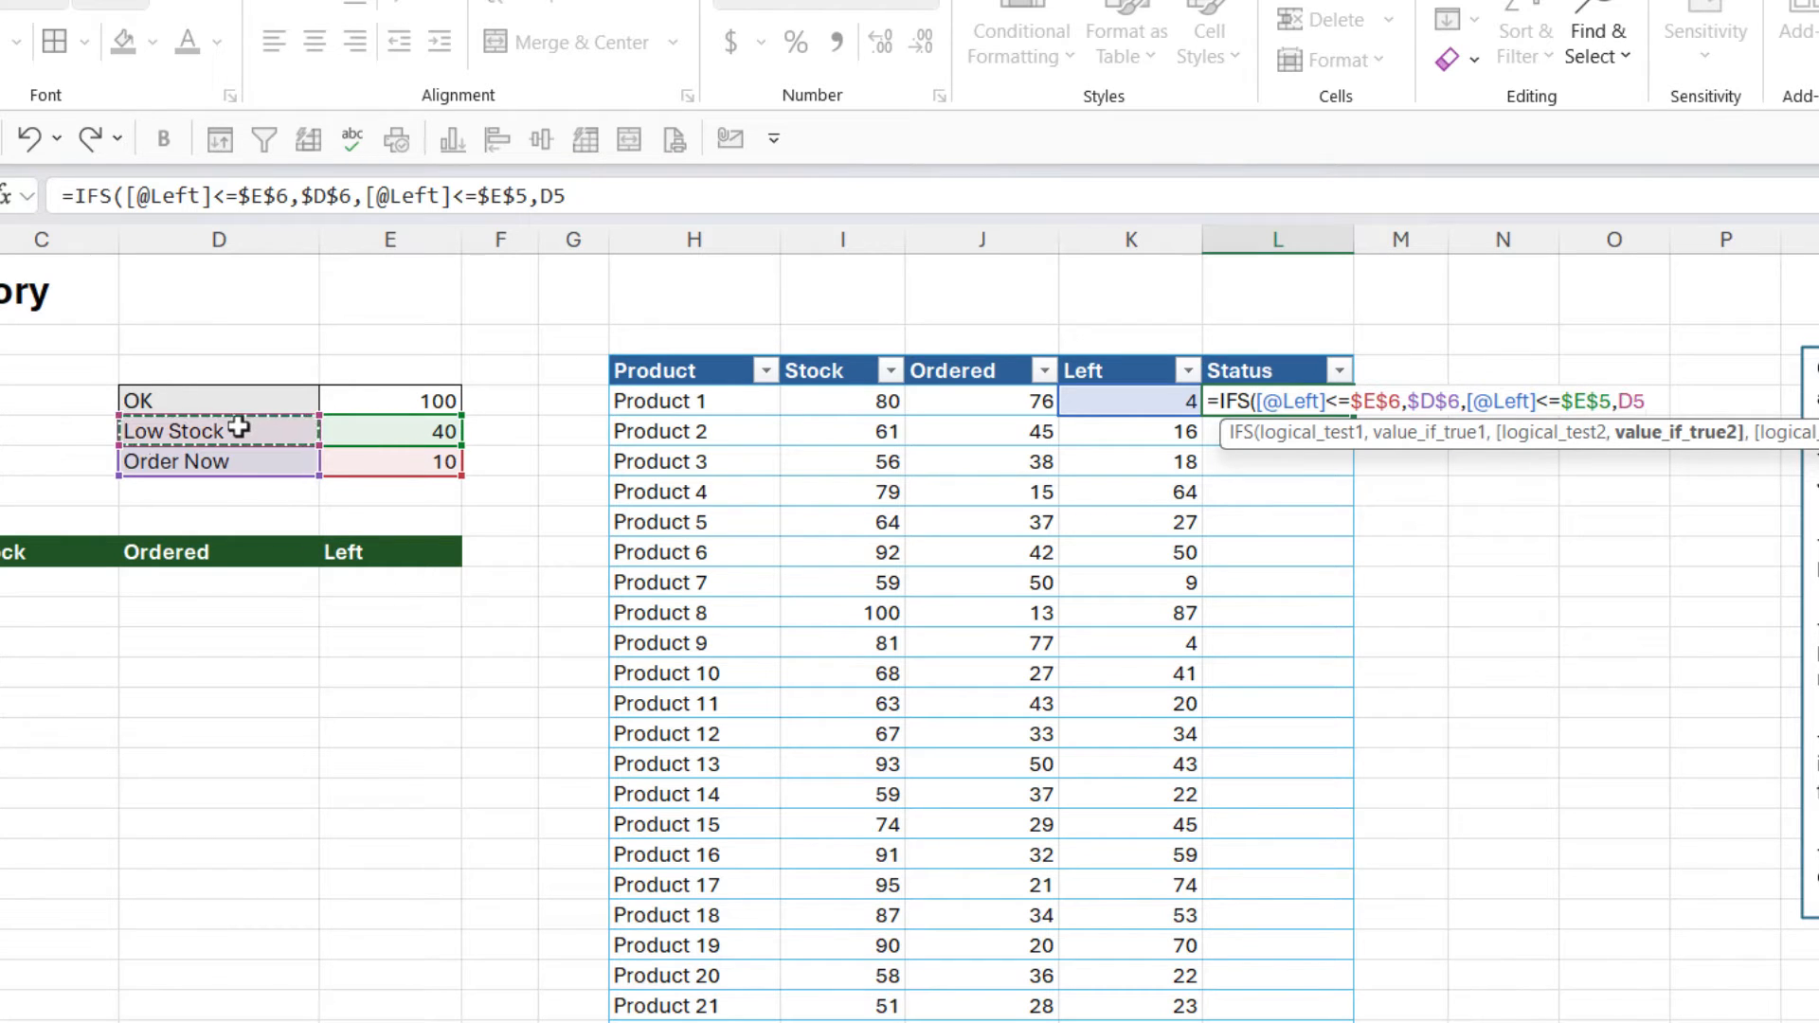
key("F4")
type(",")
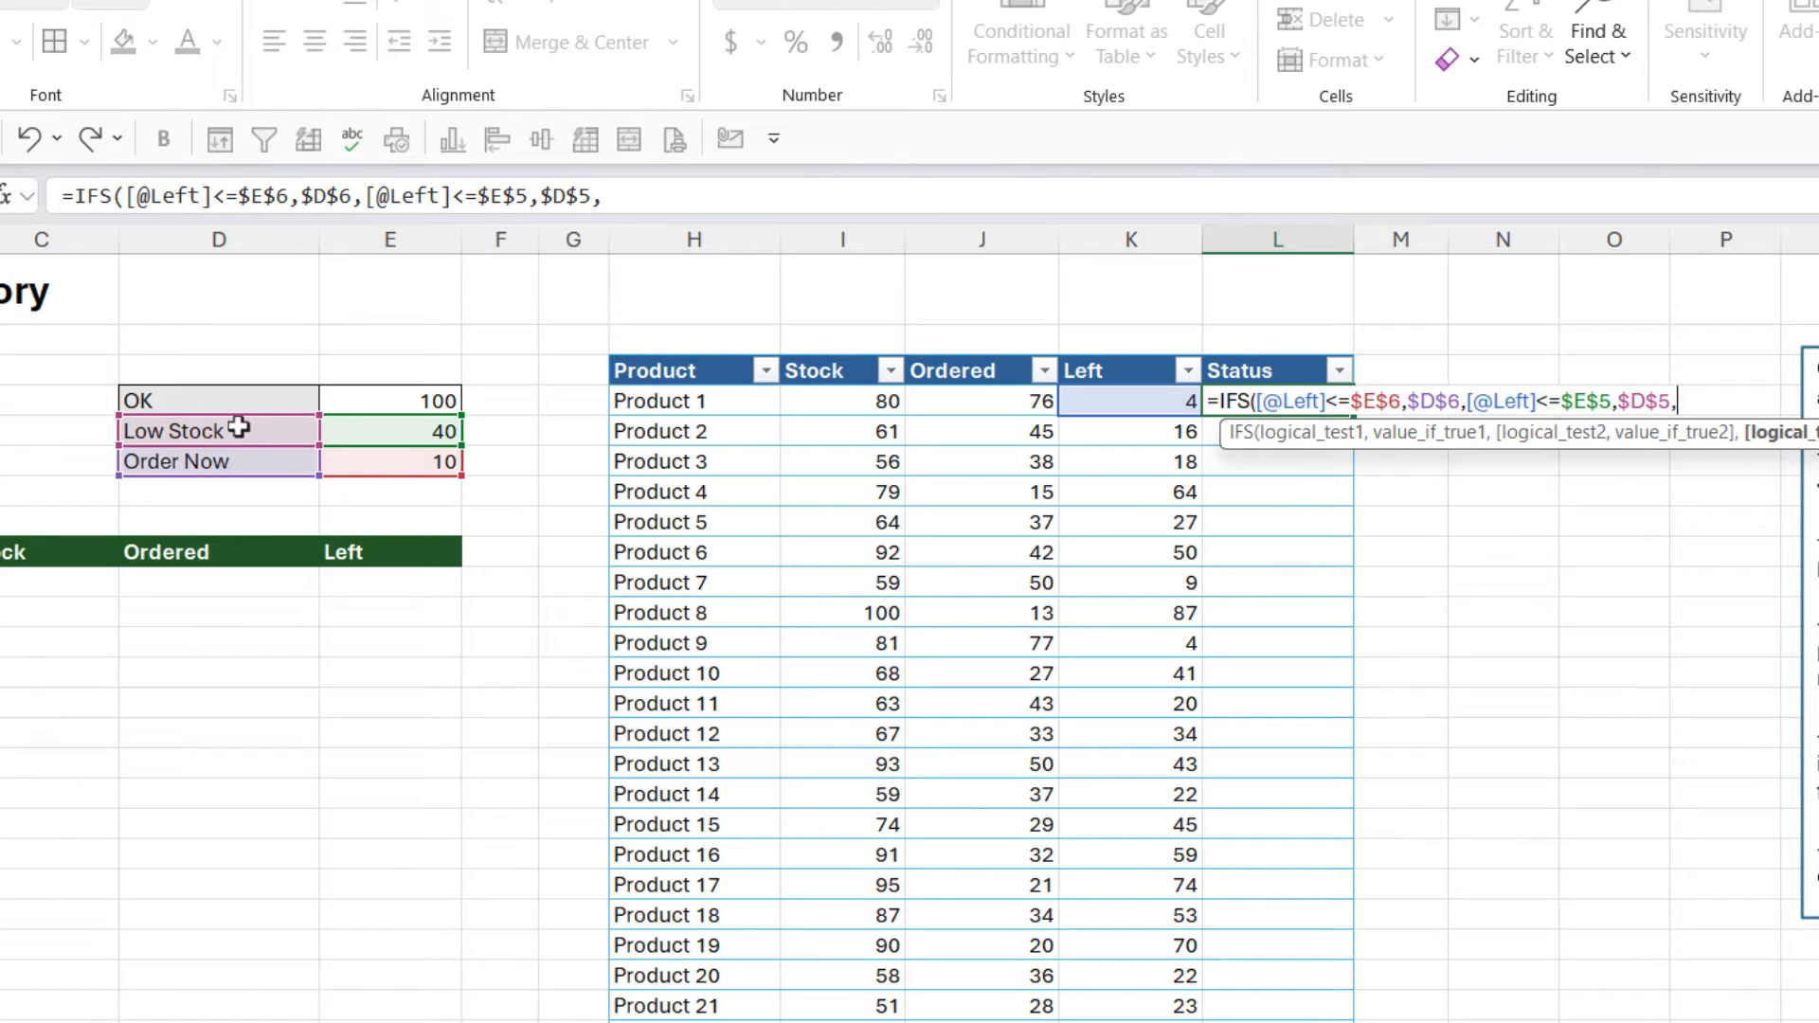
left_click(1135, 404)
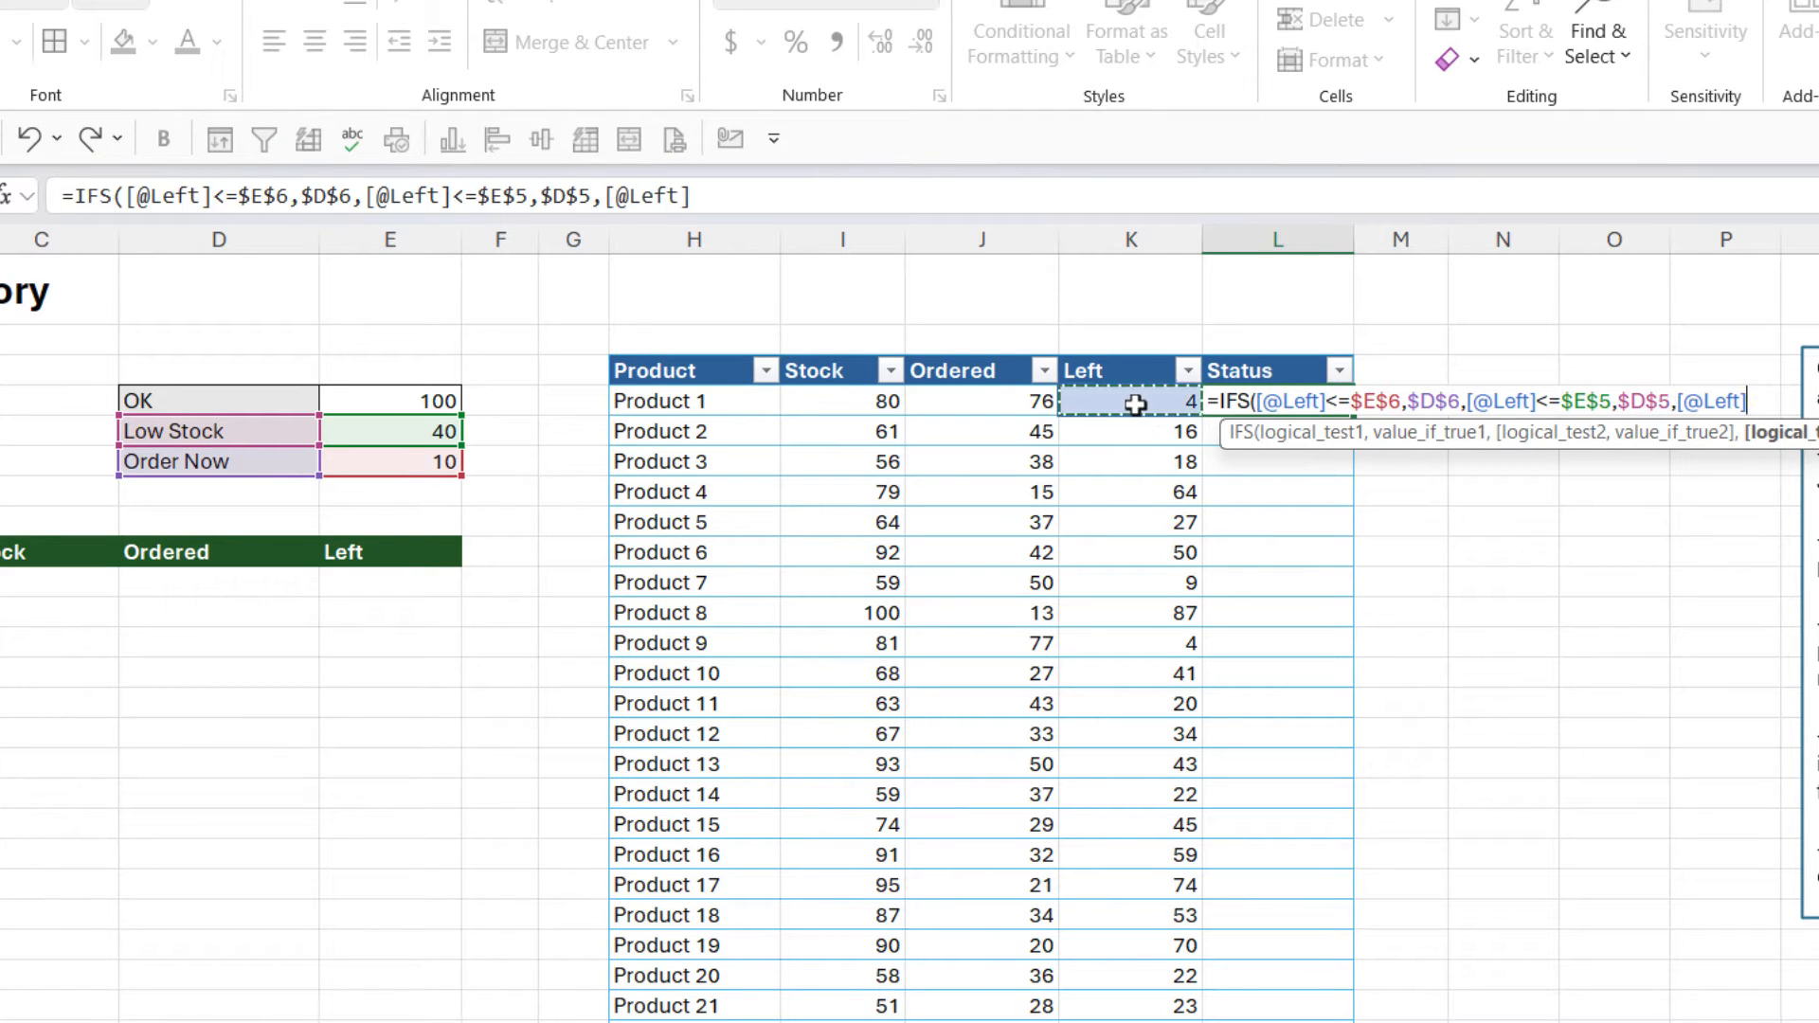
type("<=")
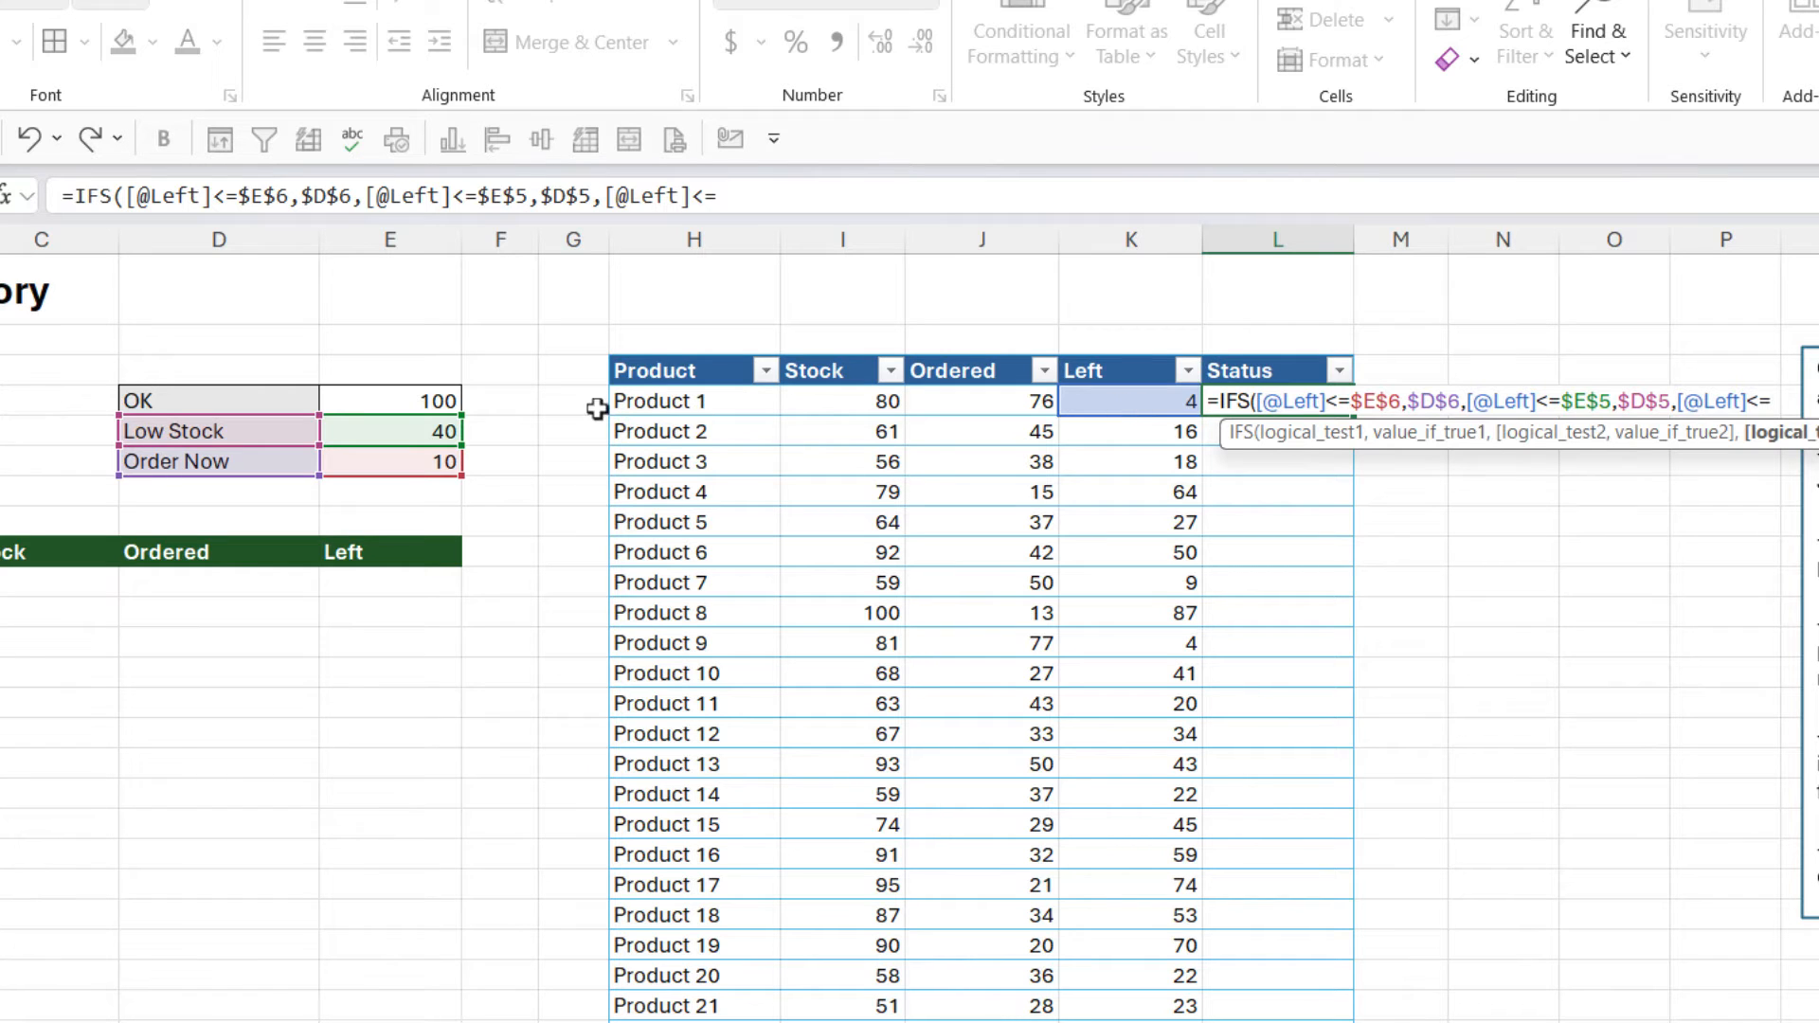
left_click(427, 400)
key("F4")
type(",")
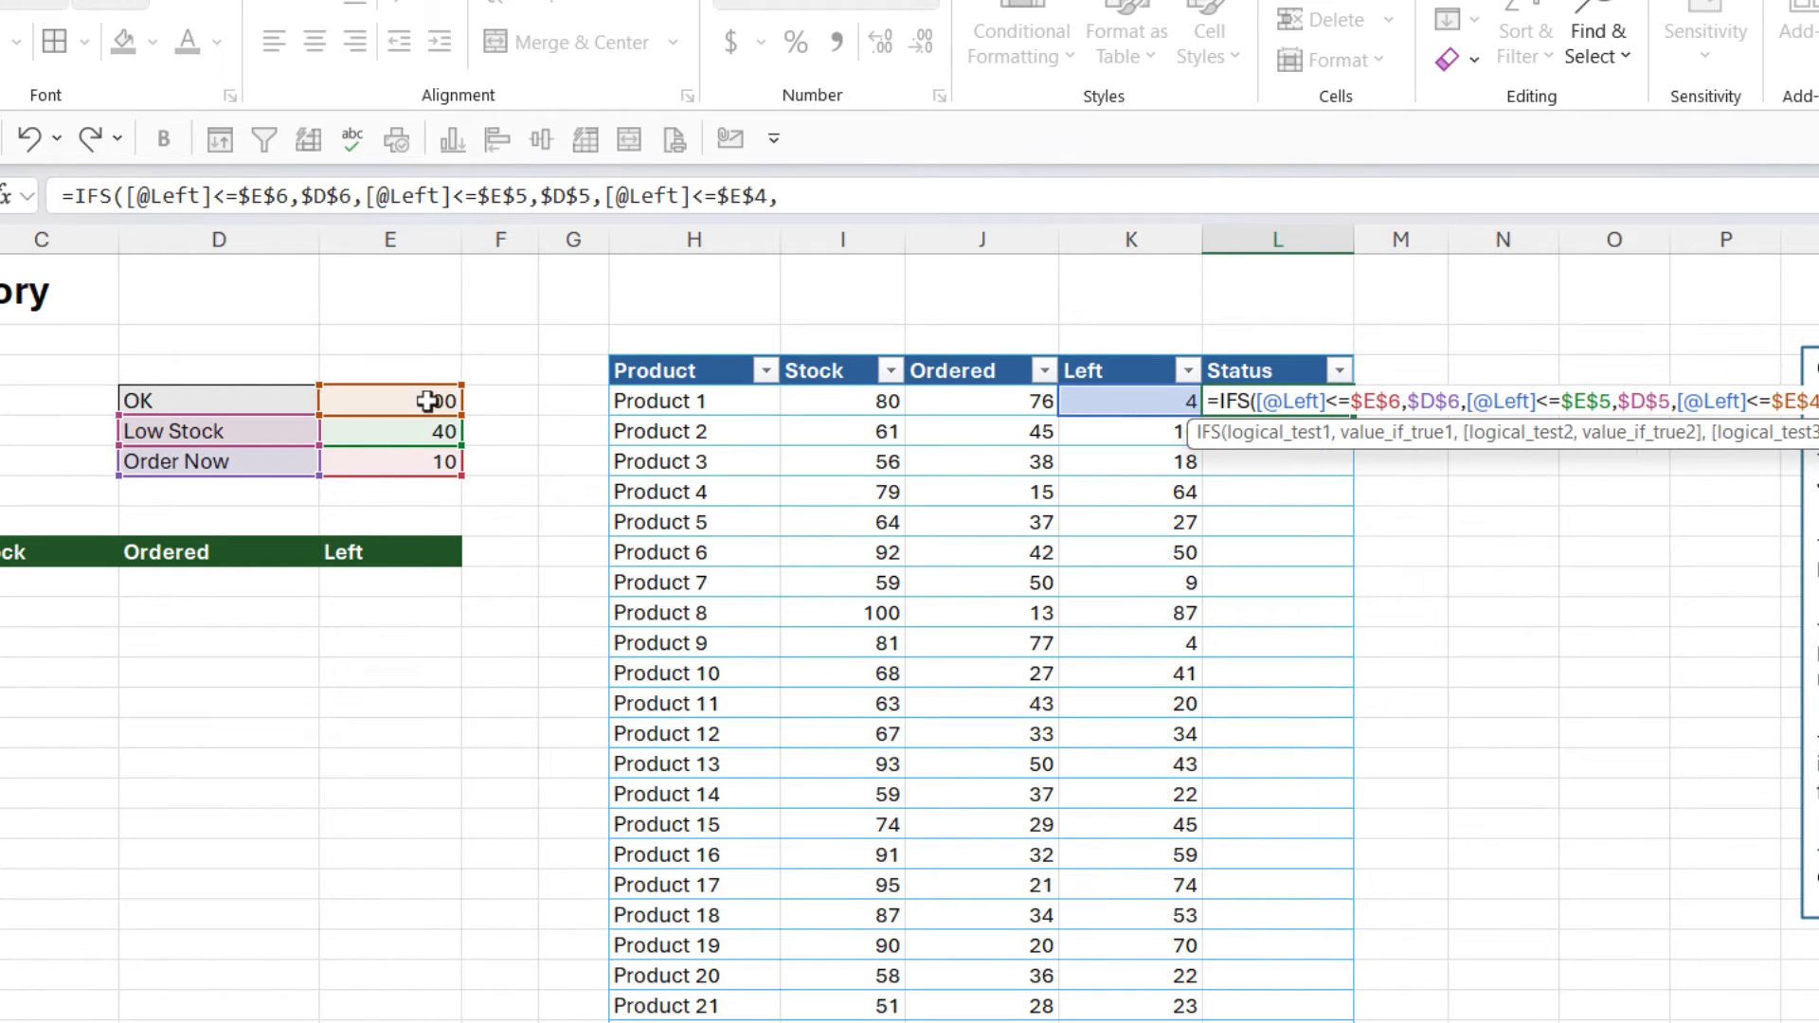
left_click(275, 401)
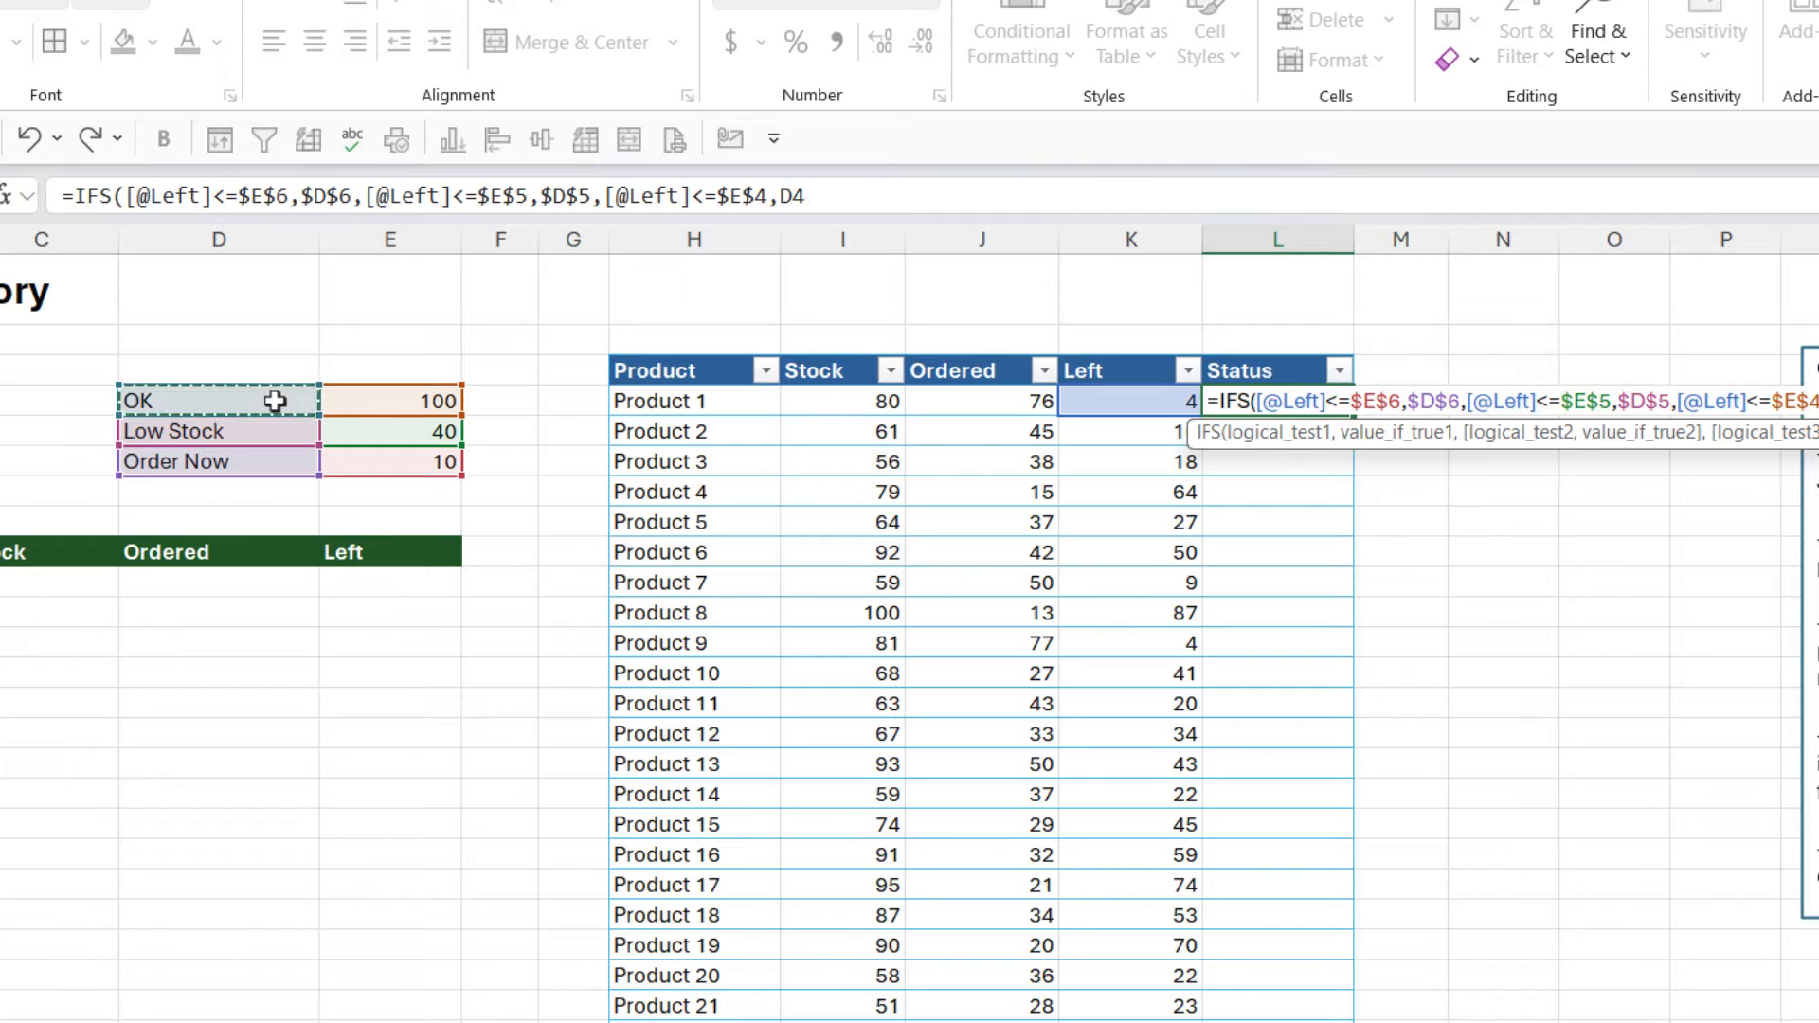
key("F4")
type(")")
key("Return")
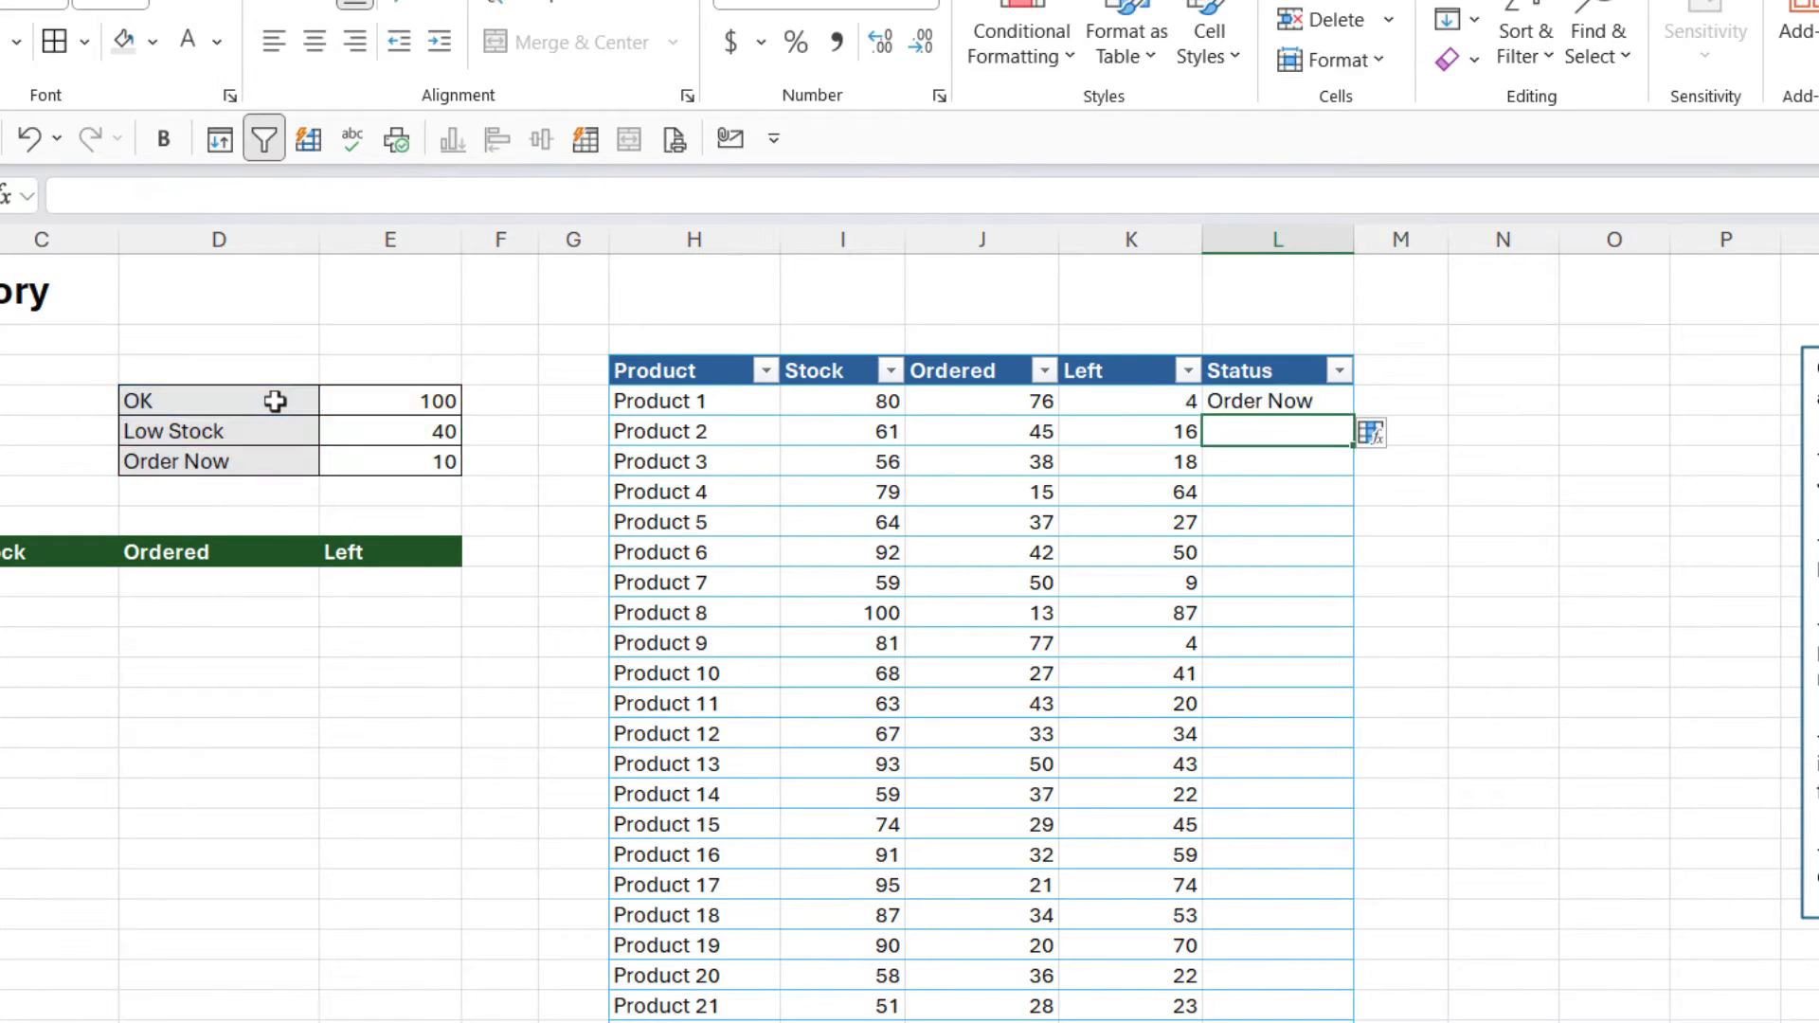
Fill the L4 formula down the whole Status column and move the instructions text box back near the table
left_click(1305, 402)
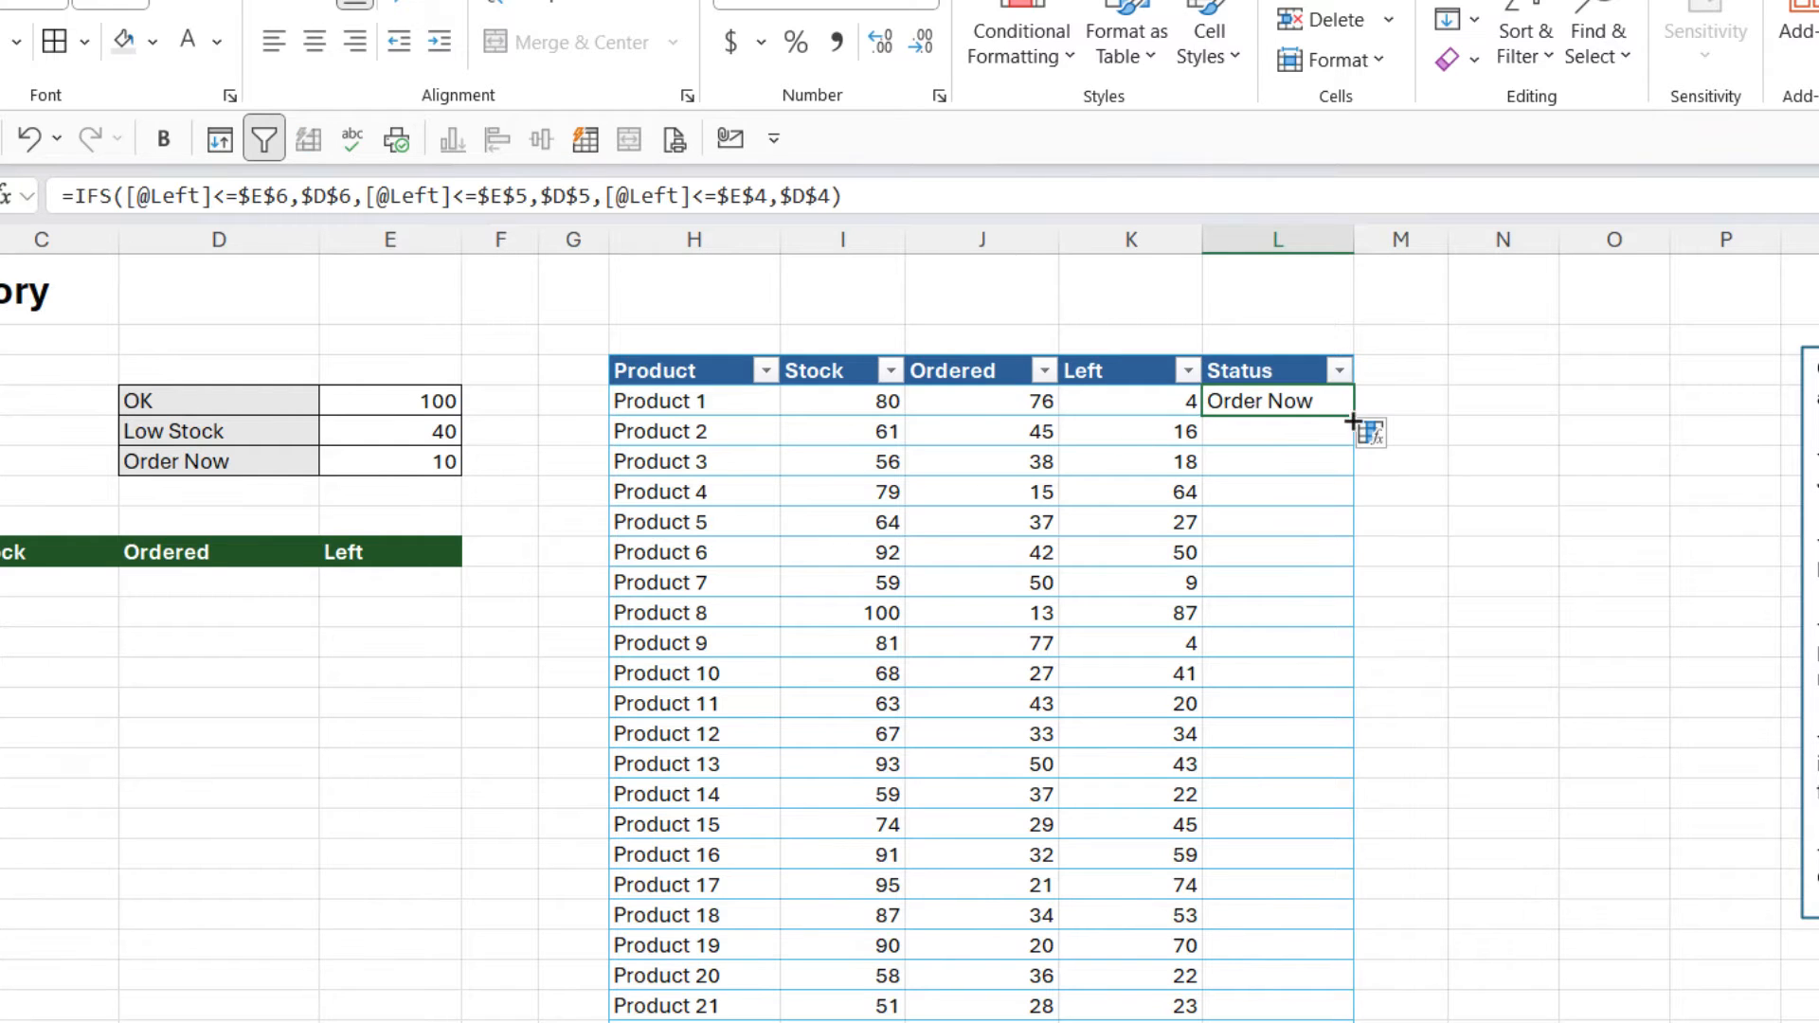
double_click(1358, 415)
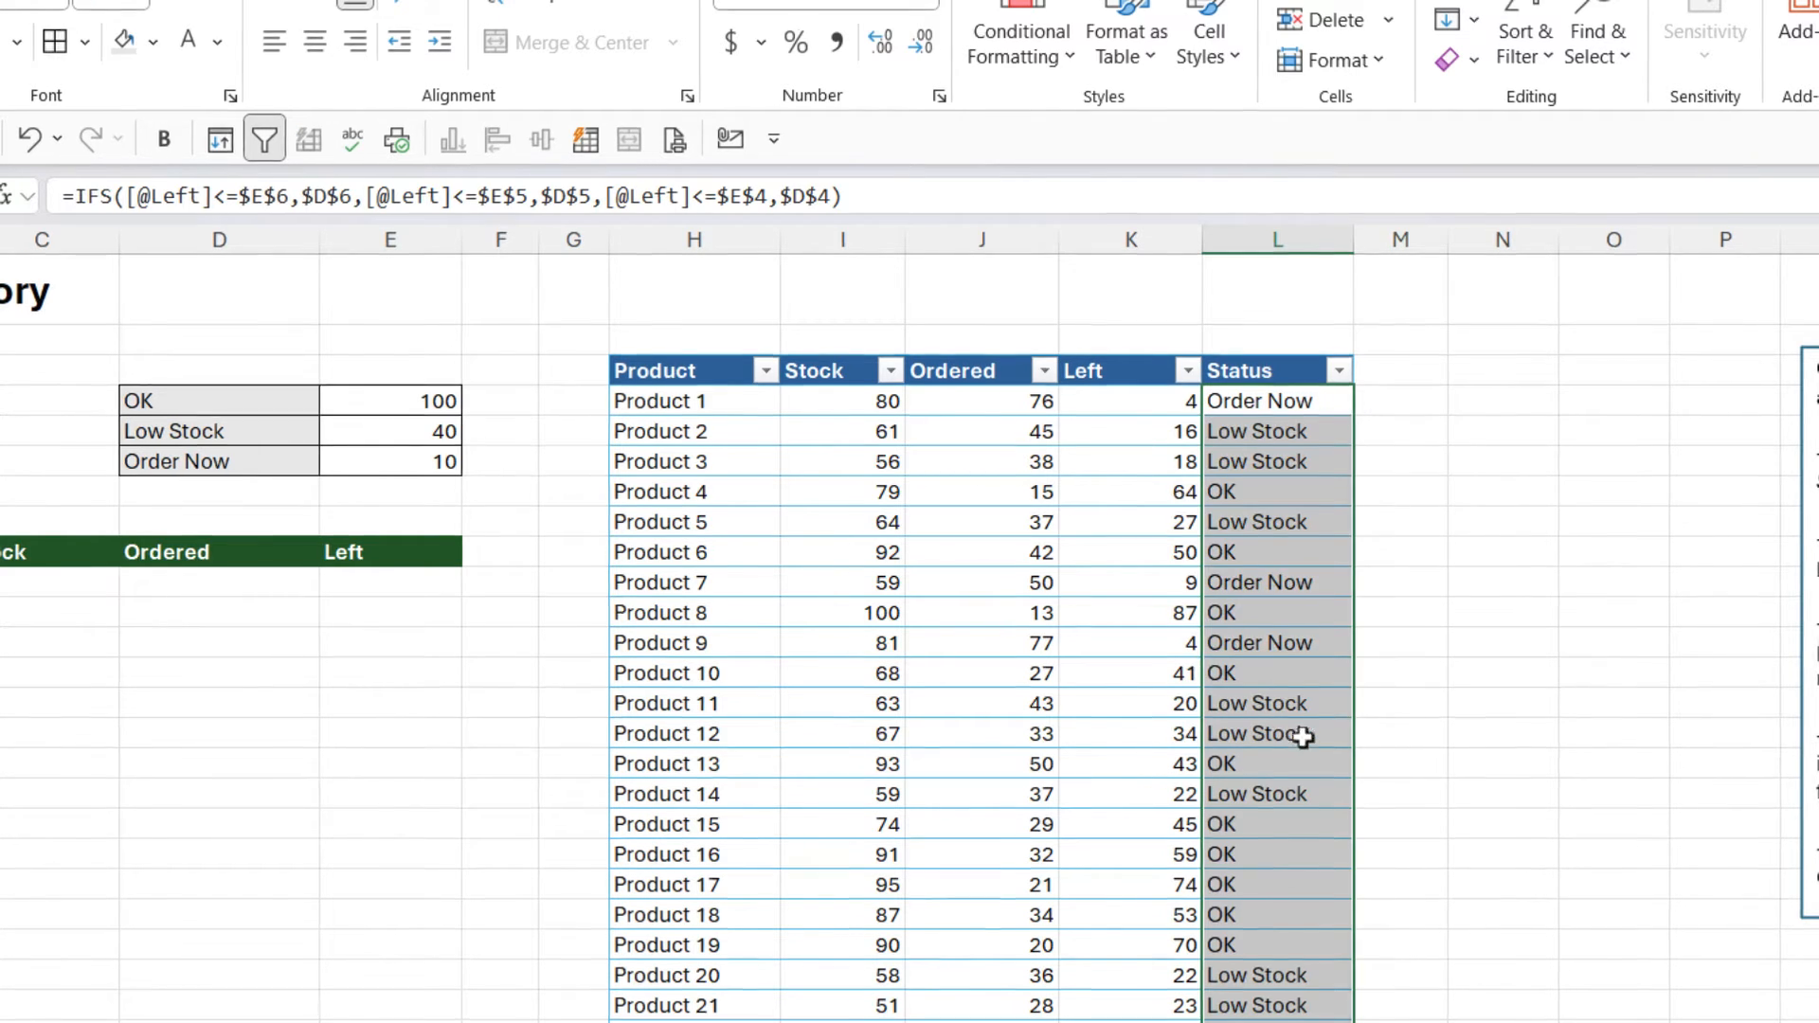
left_click(1288, 711)
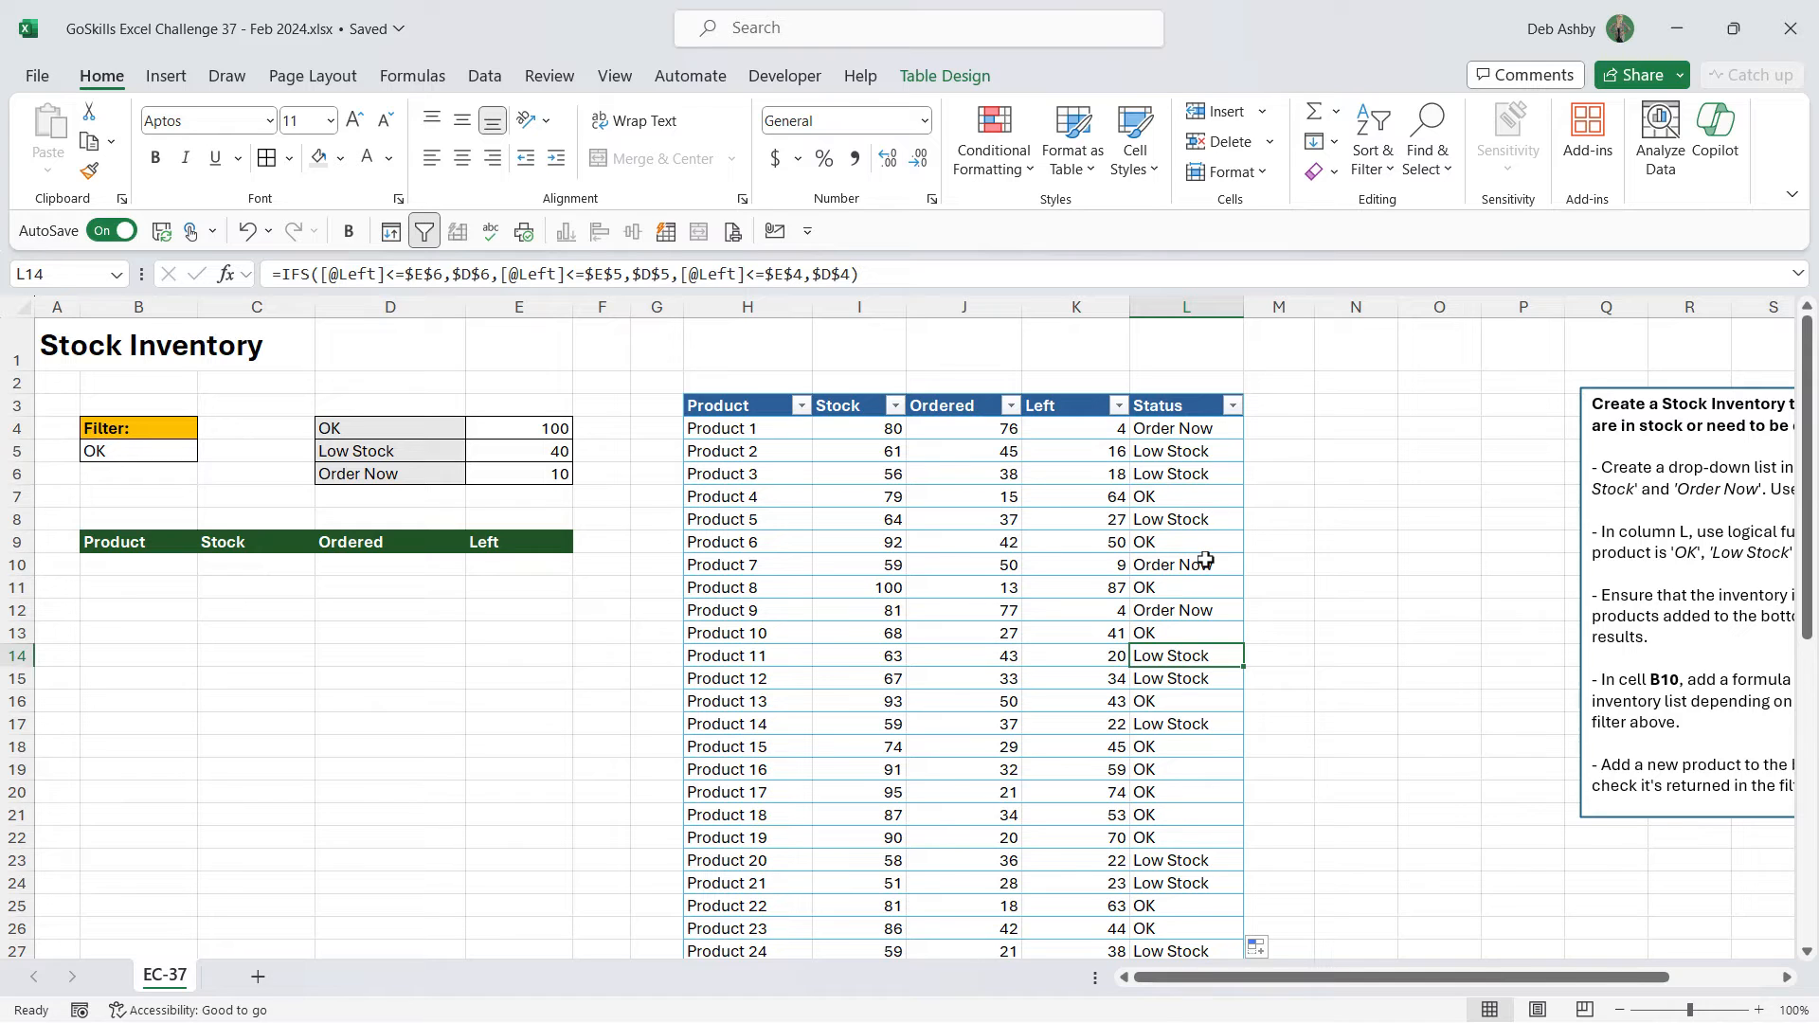
left_click_drag(1644, 389, 1376, 395)
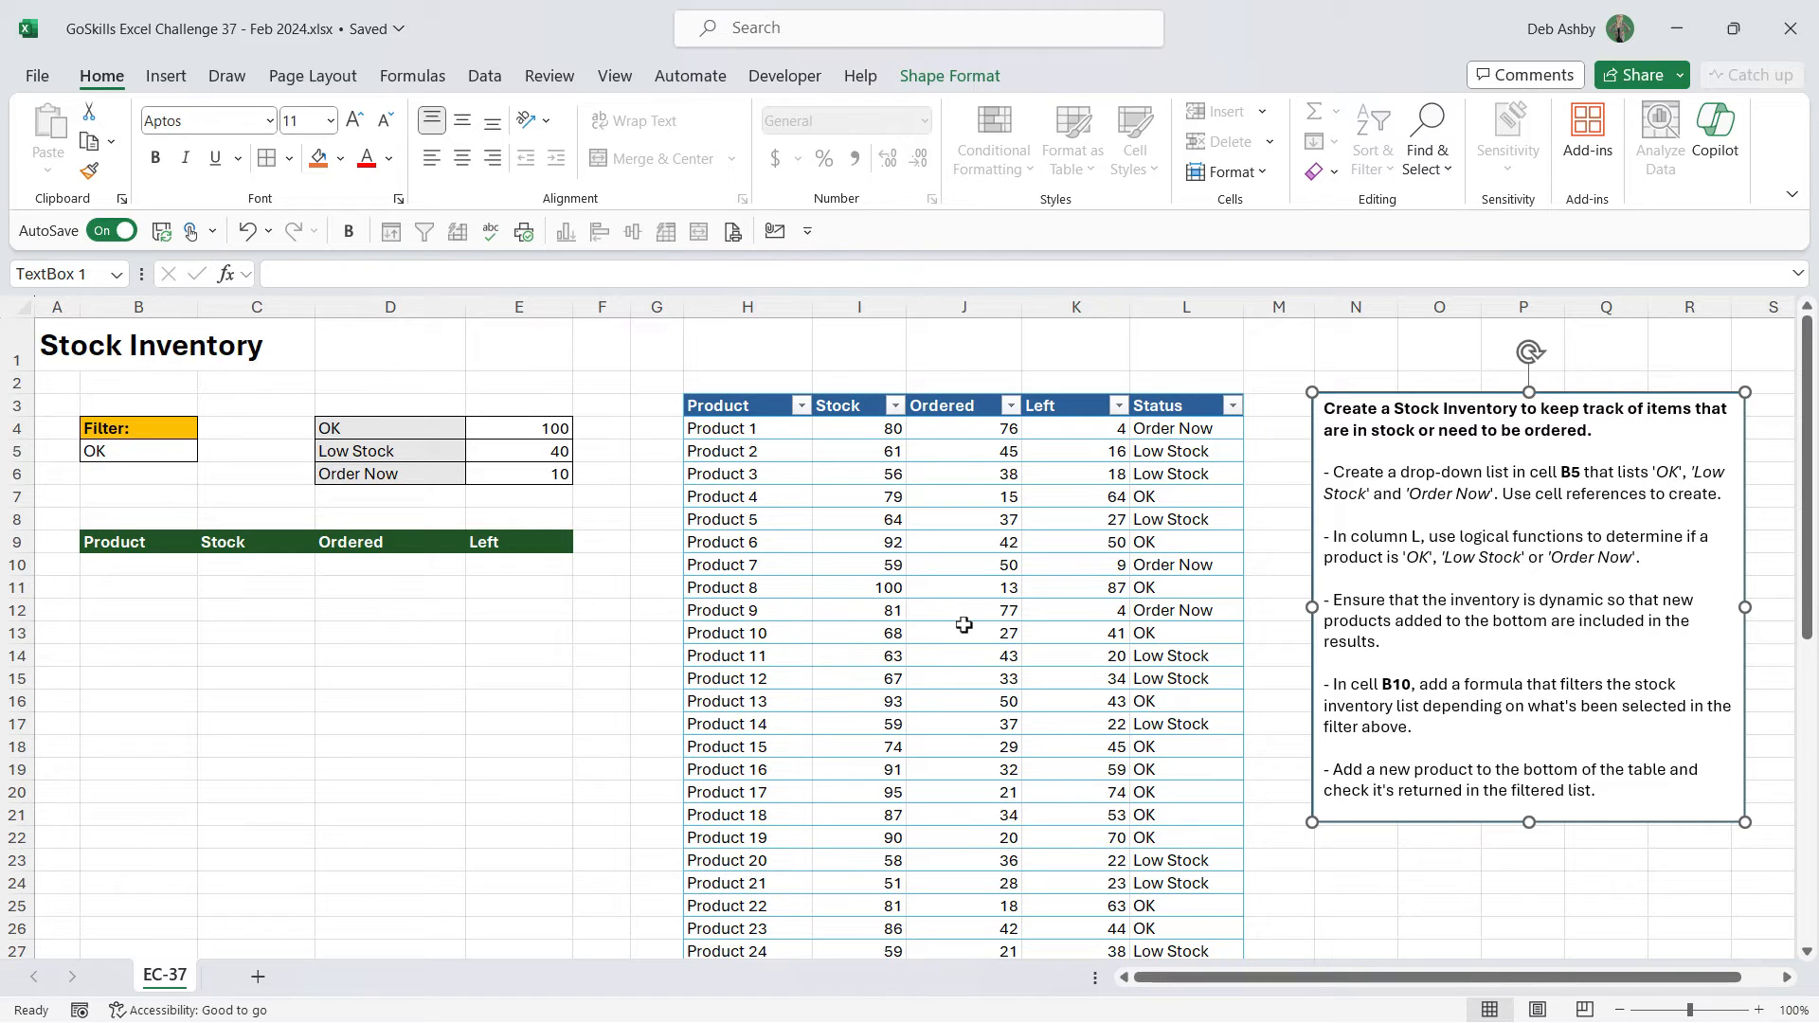
Set the filter drop-down in B5 to Low Stock
left_click(158, 453)
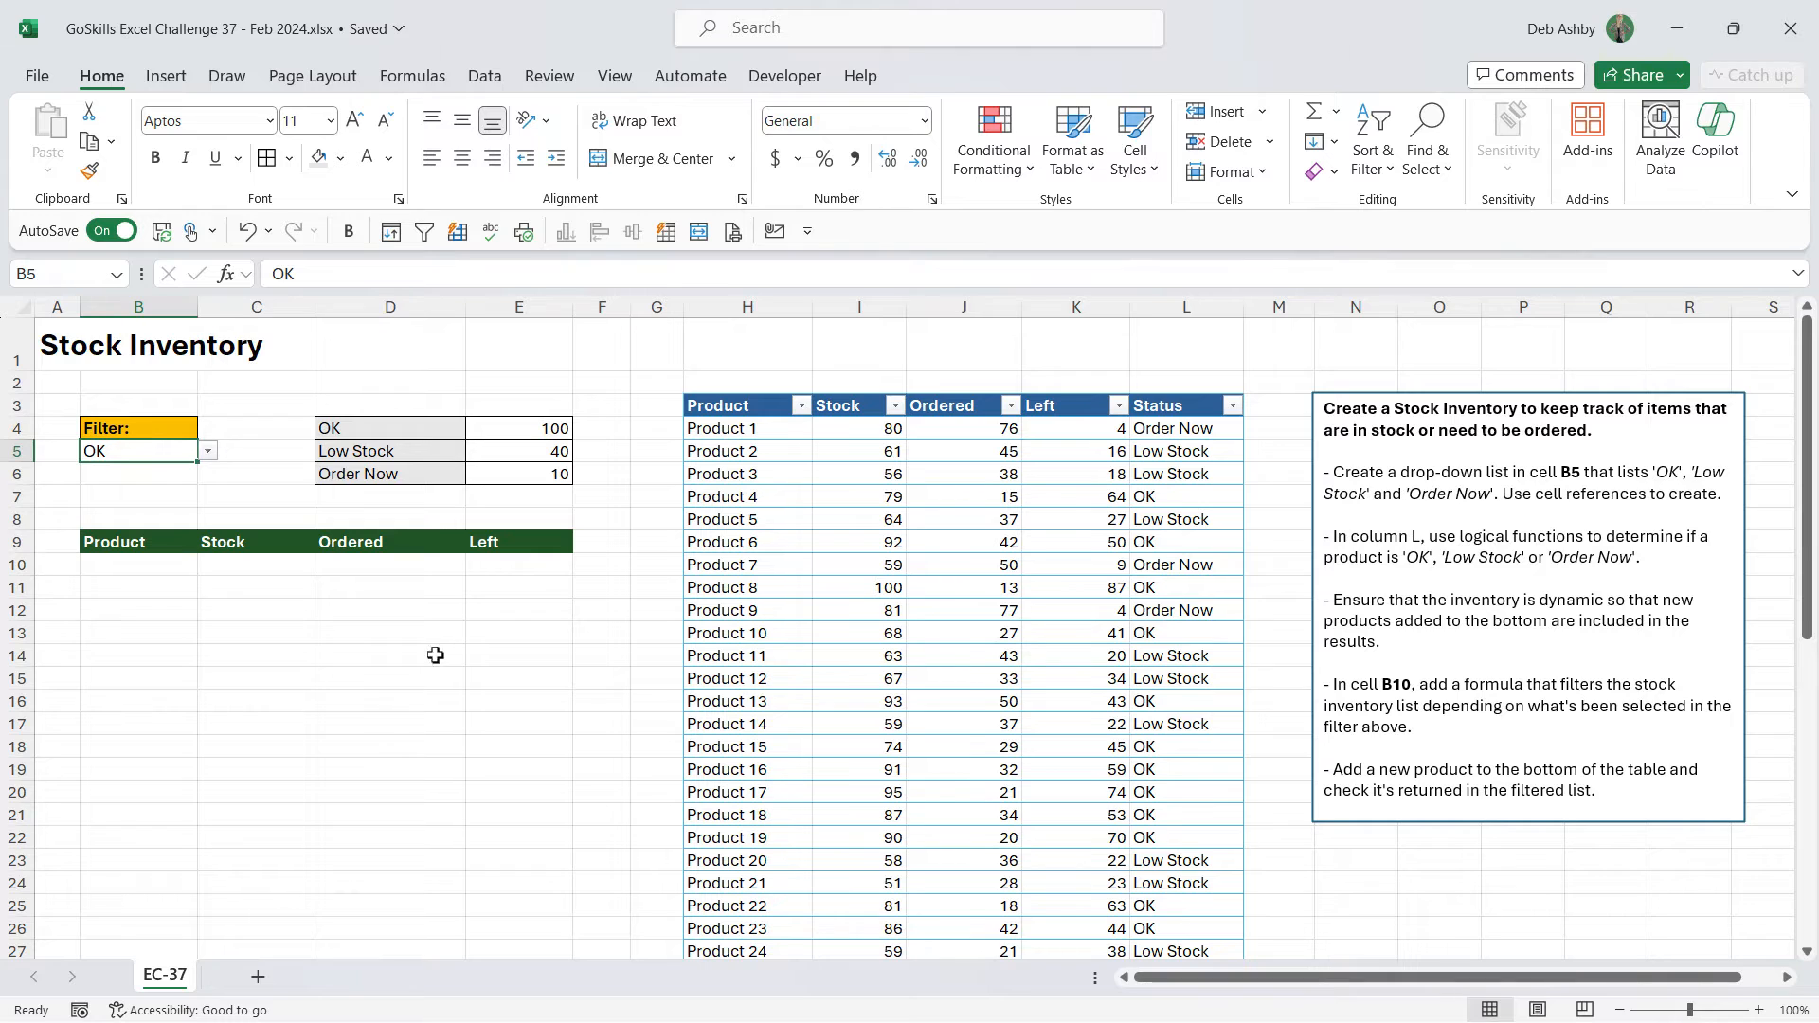
left_click(208, 452)
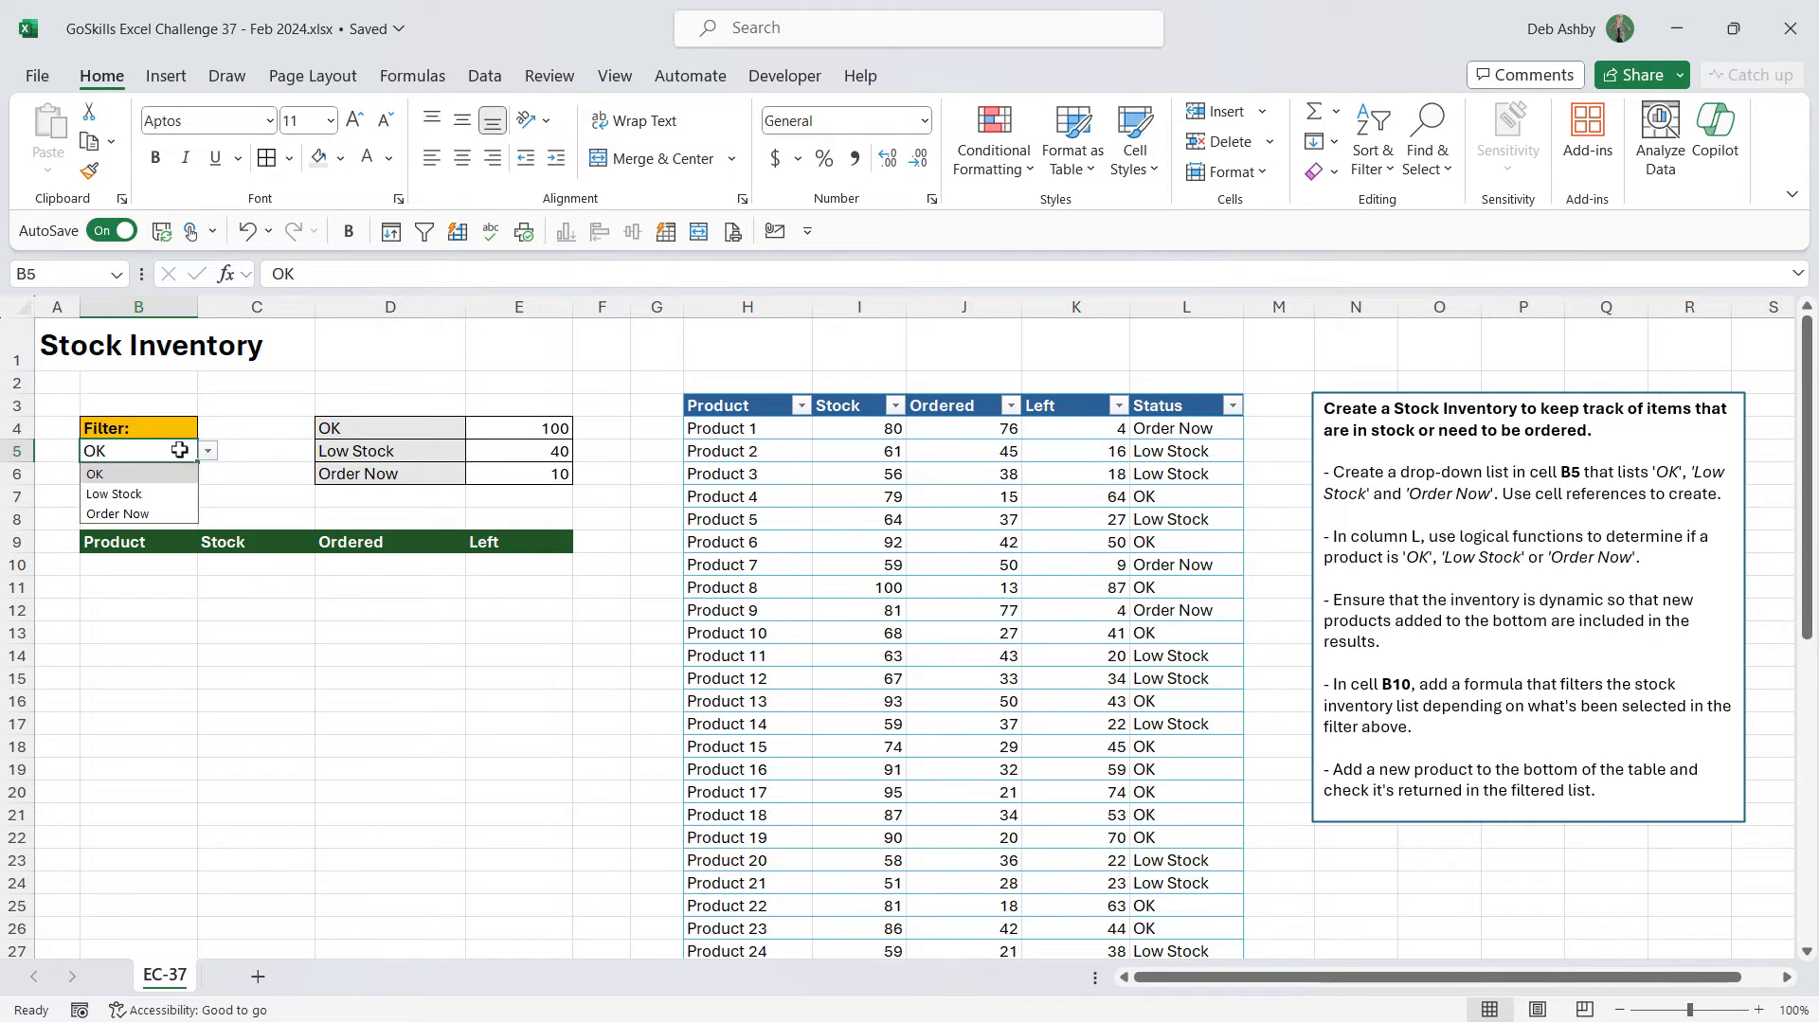
left_click(114, 495)
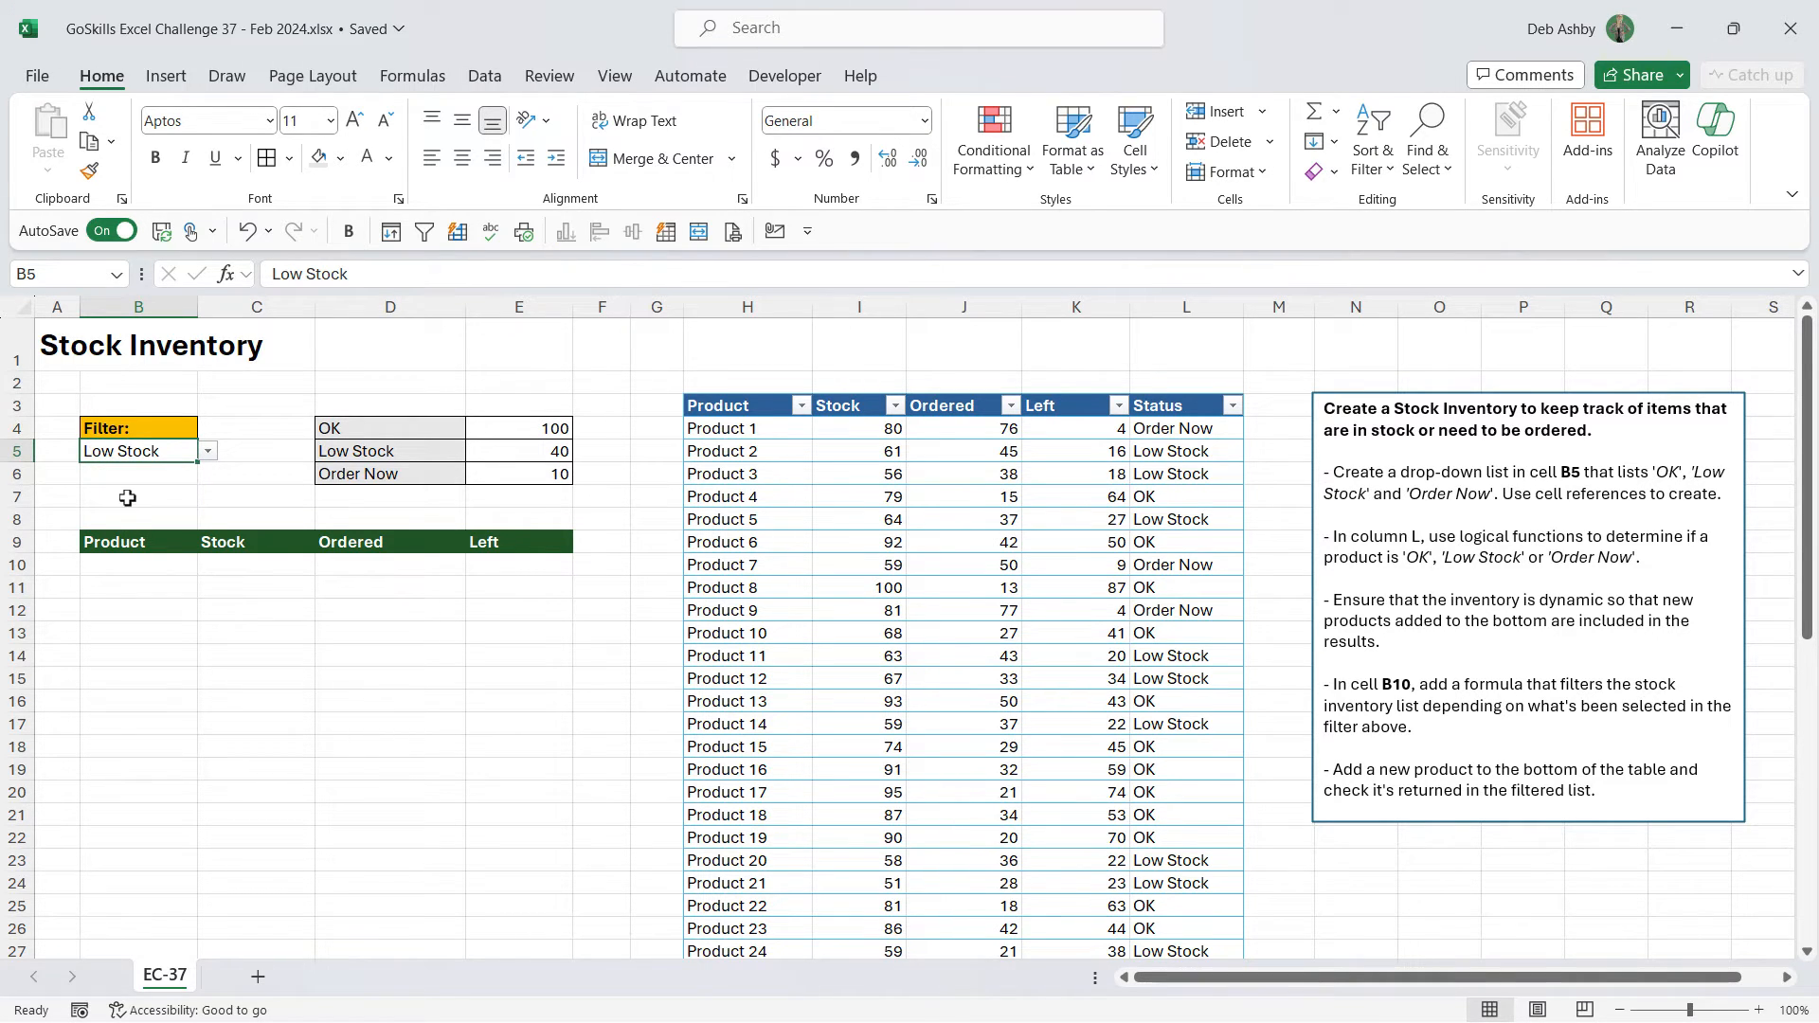
Start a FILTER formula in B10 with the Inventory table's Product through Left columns as the array
left_click_drag(121, 566, 504, 753)
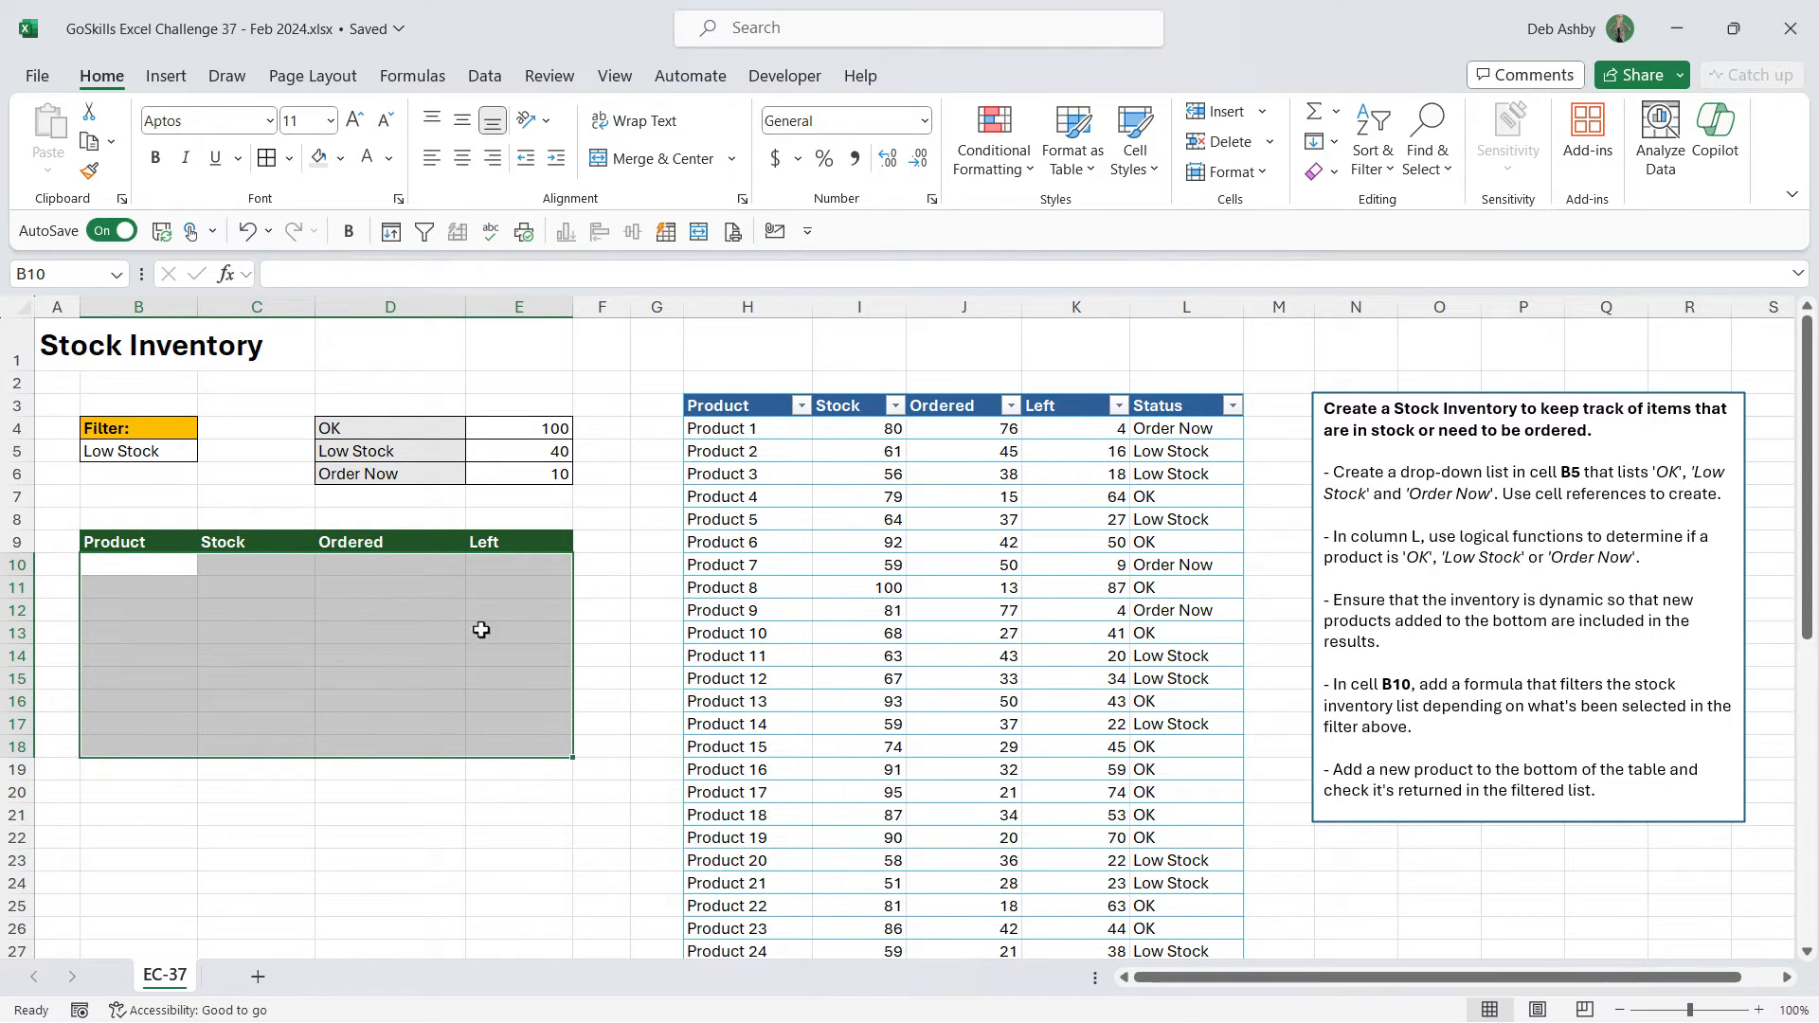
left_click(166, 566)
type("=")
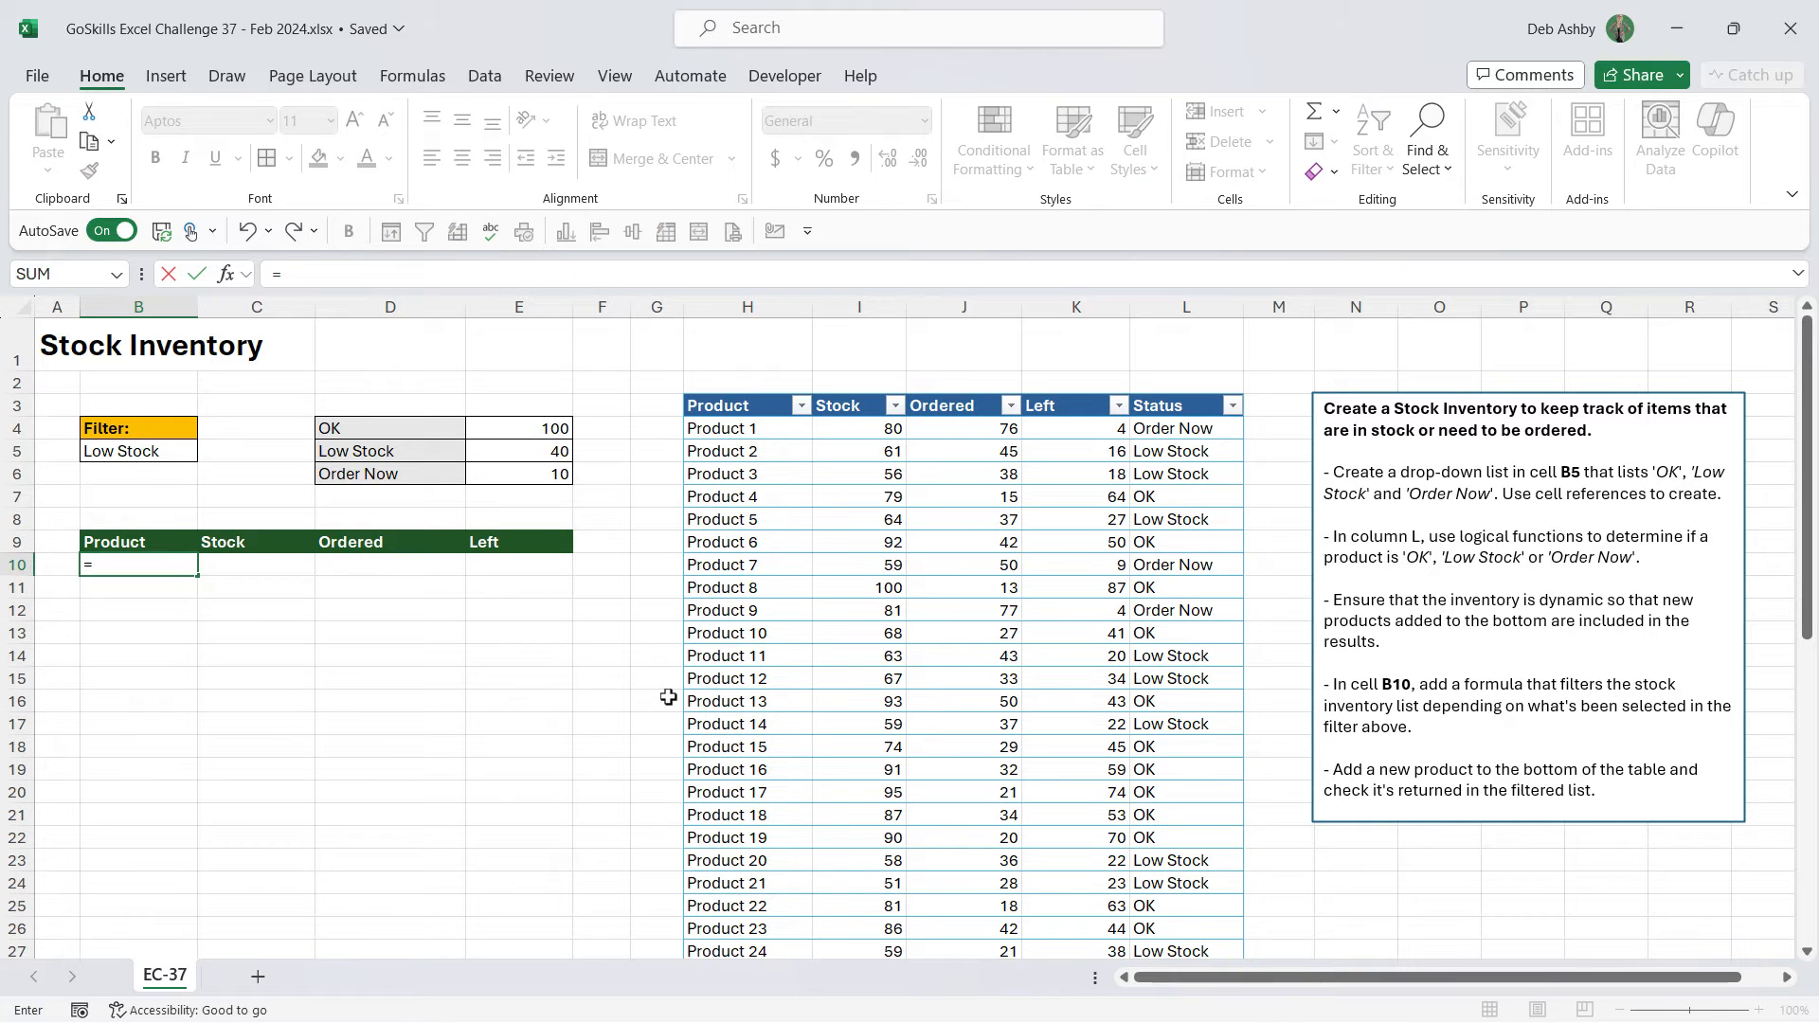
type("FILTER")
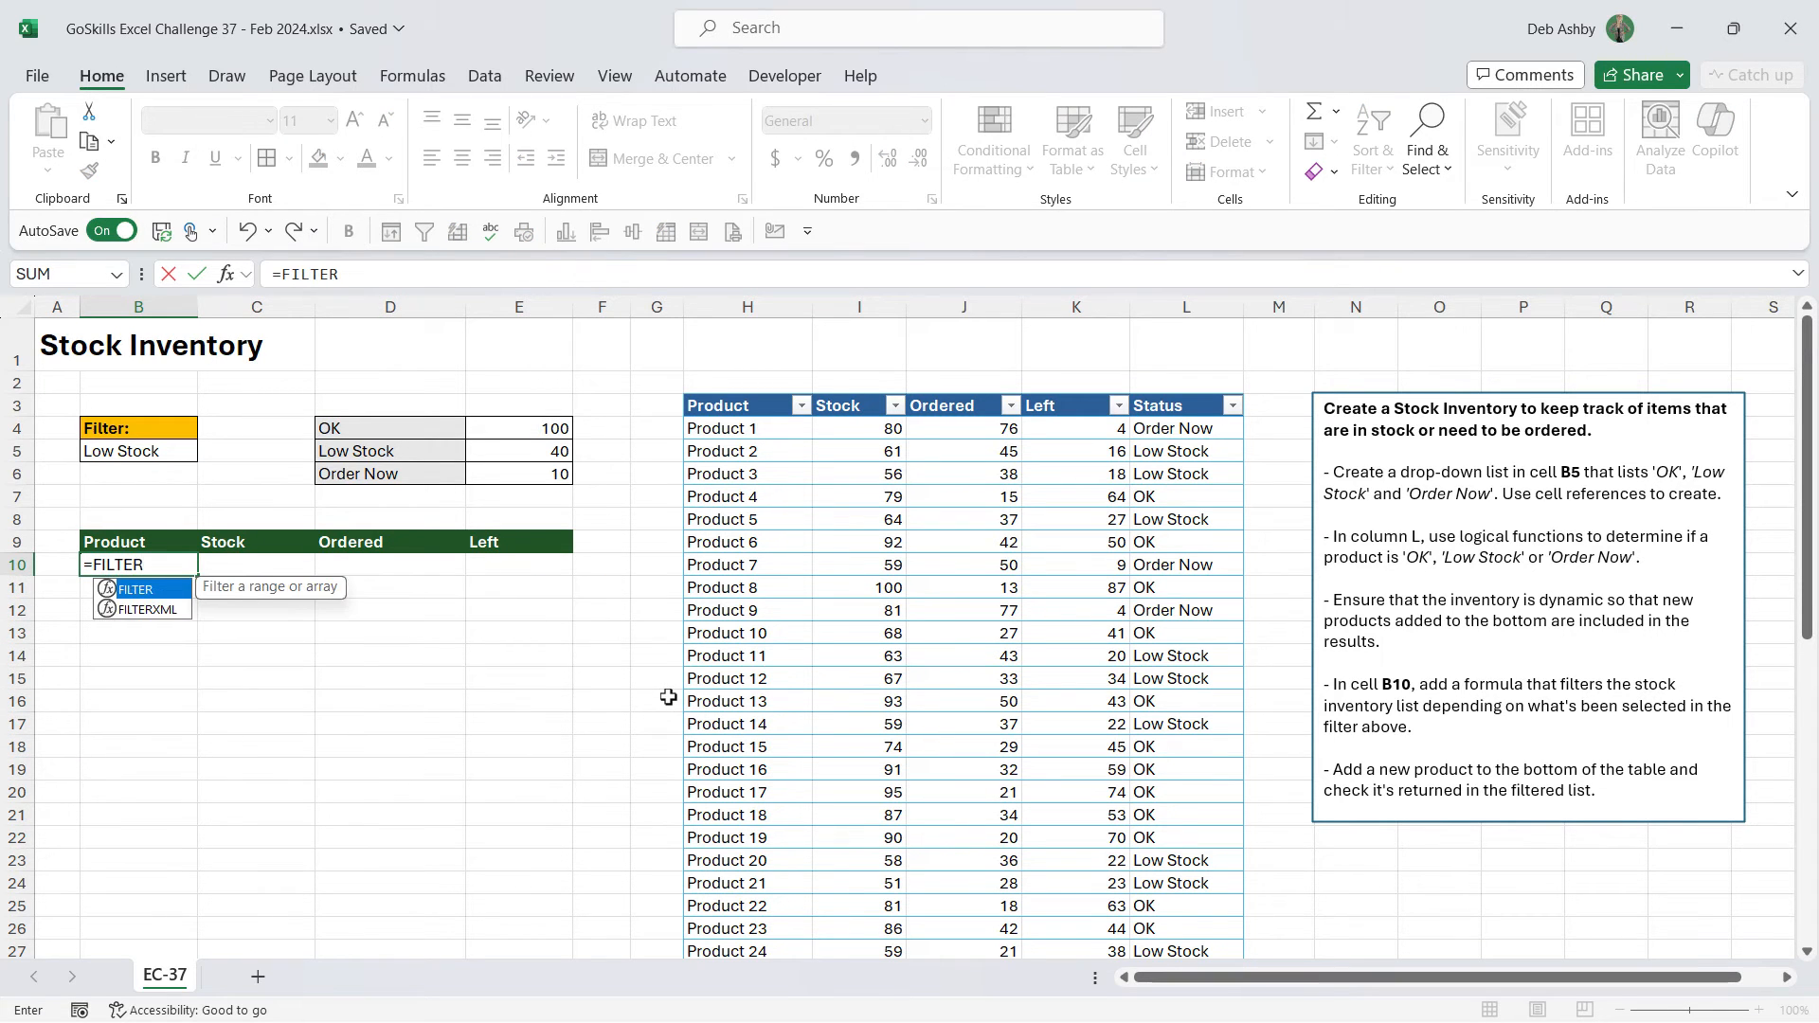
type("(")
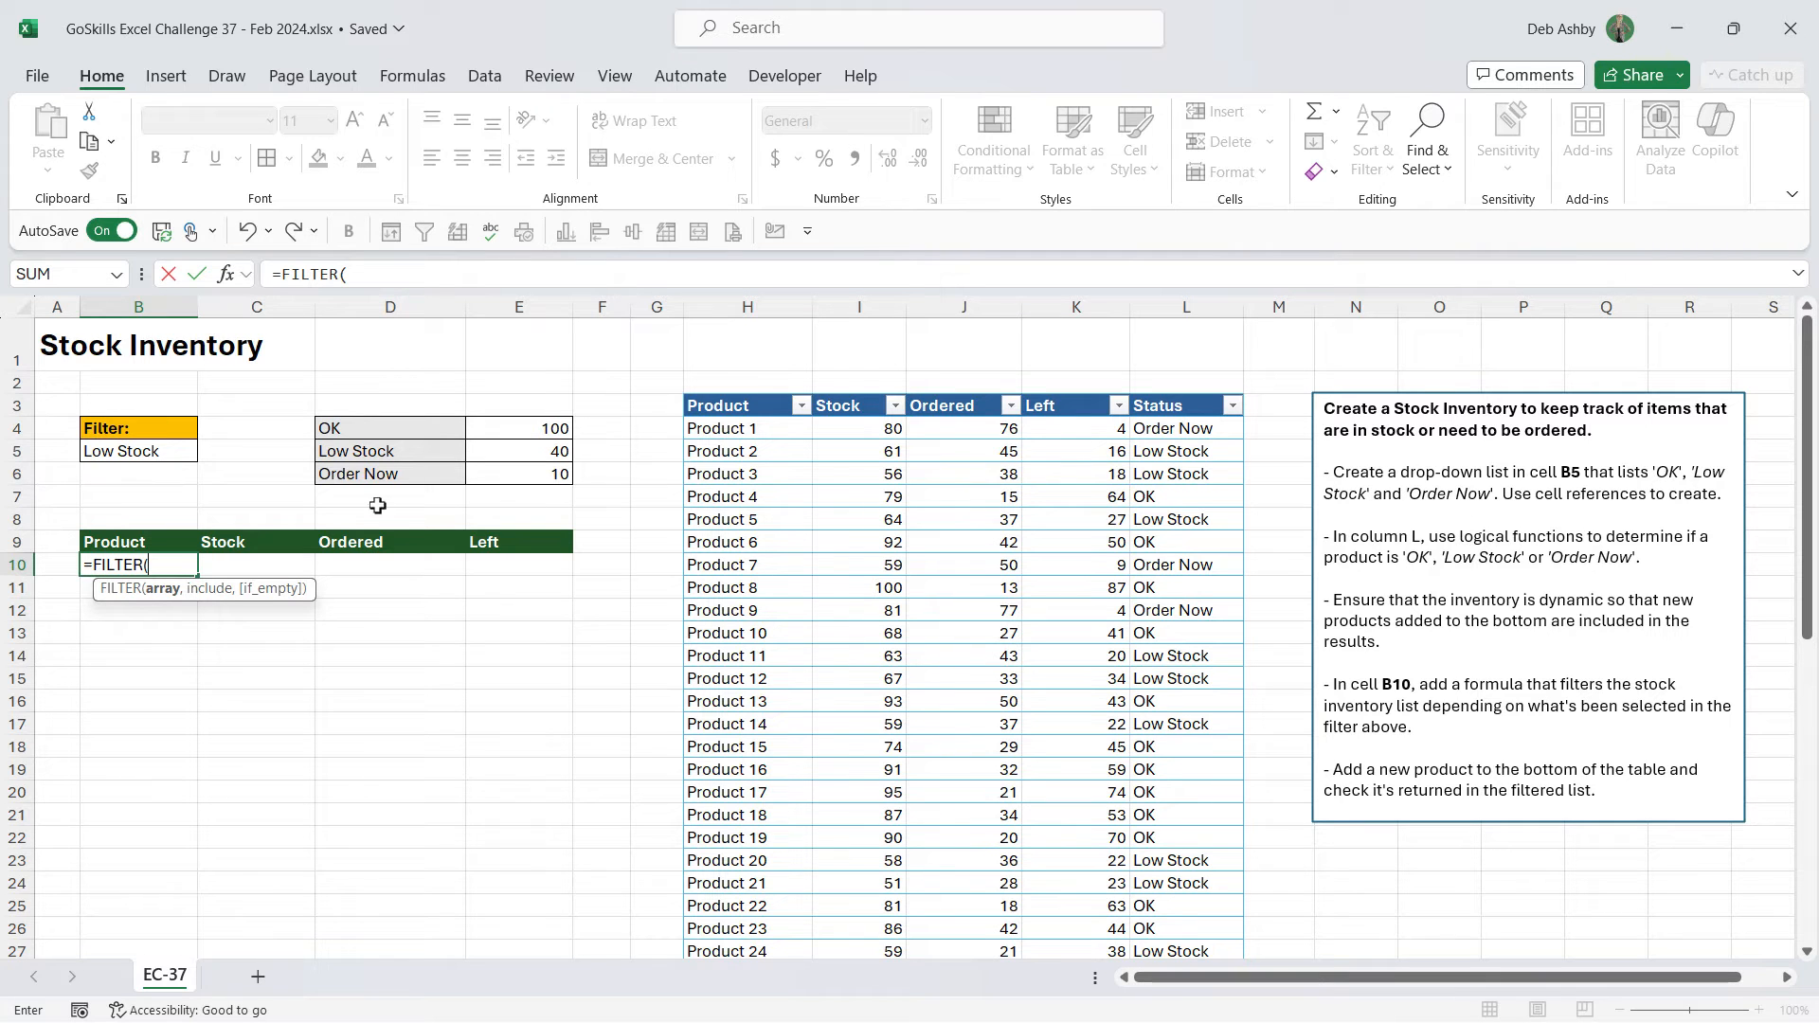
left_click_drag(769, 391, 1099, 405)
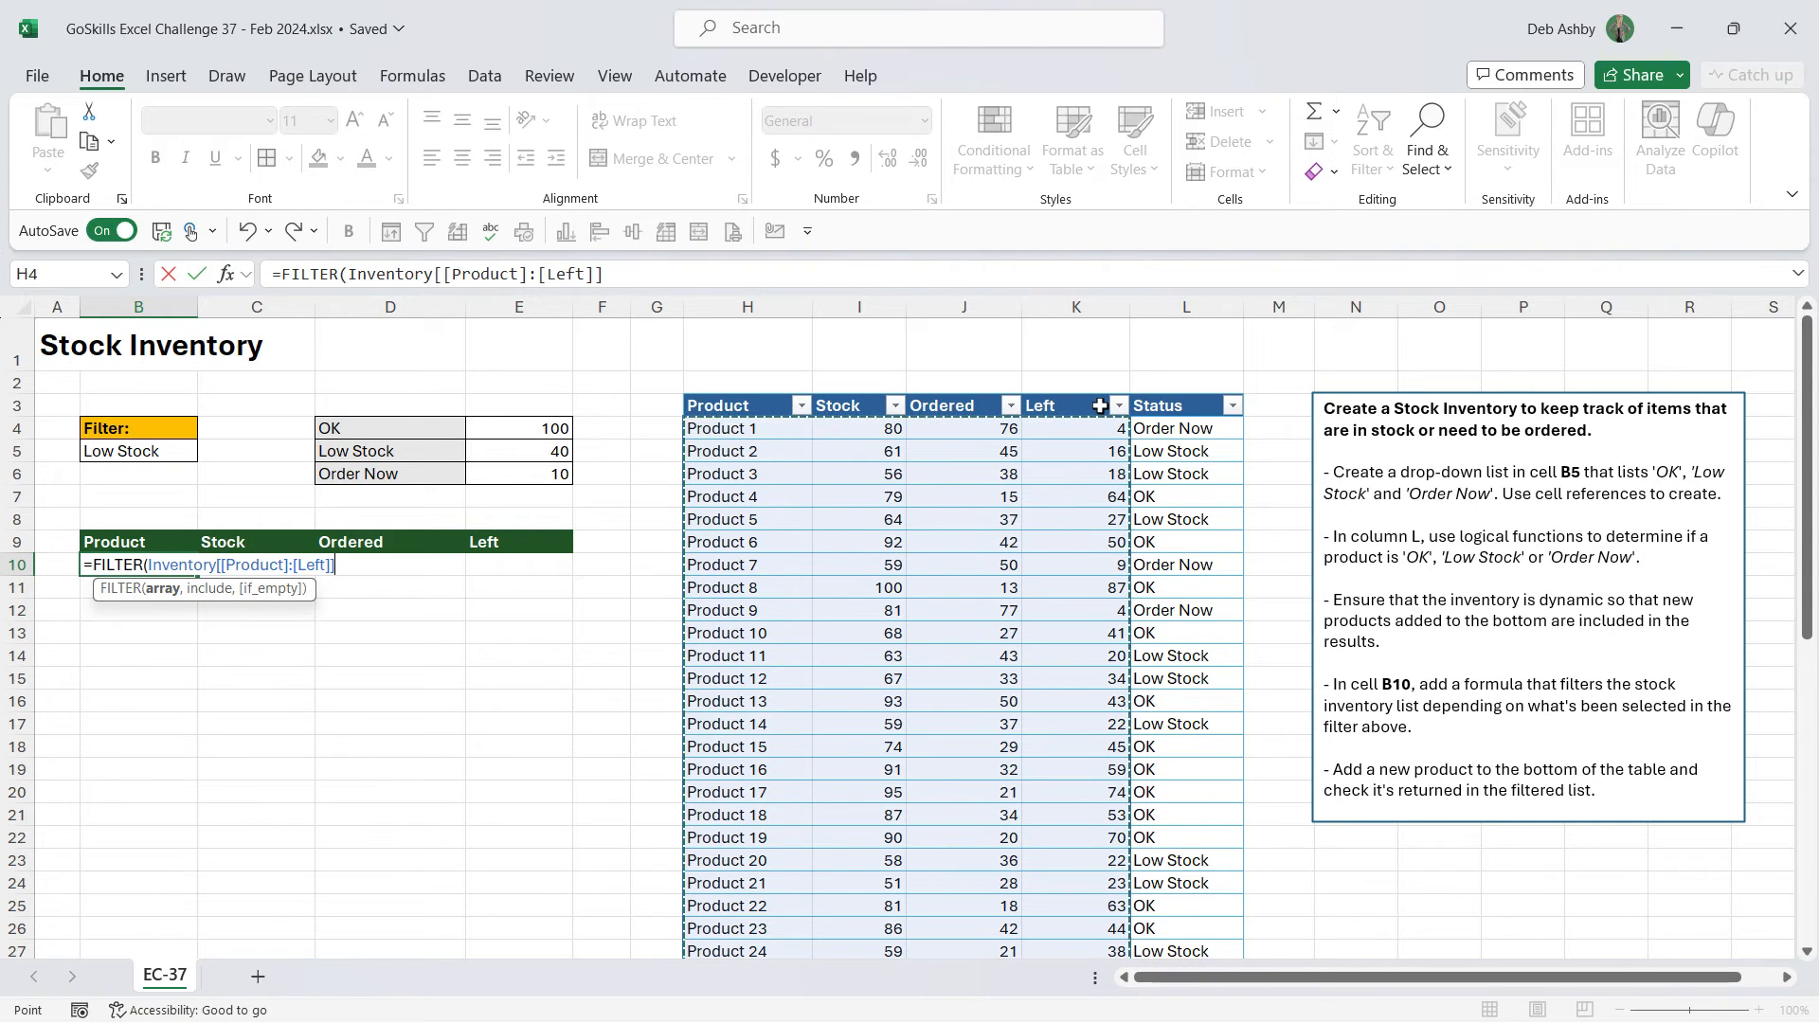
type(",")
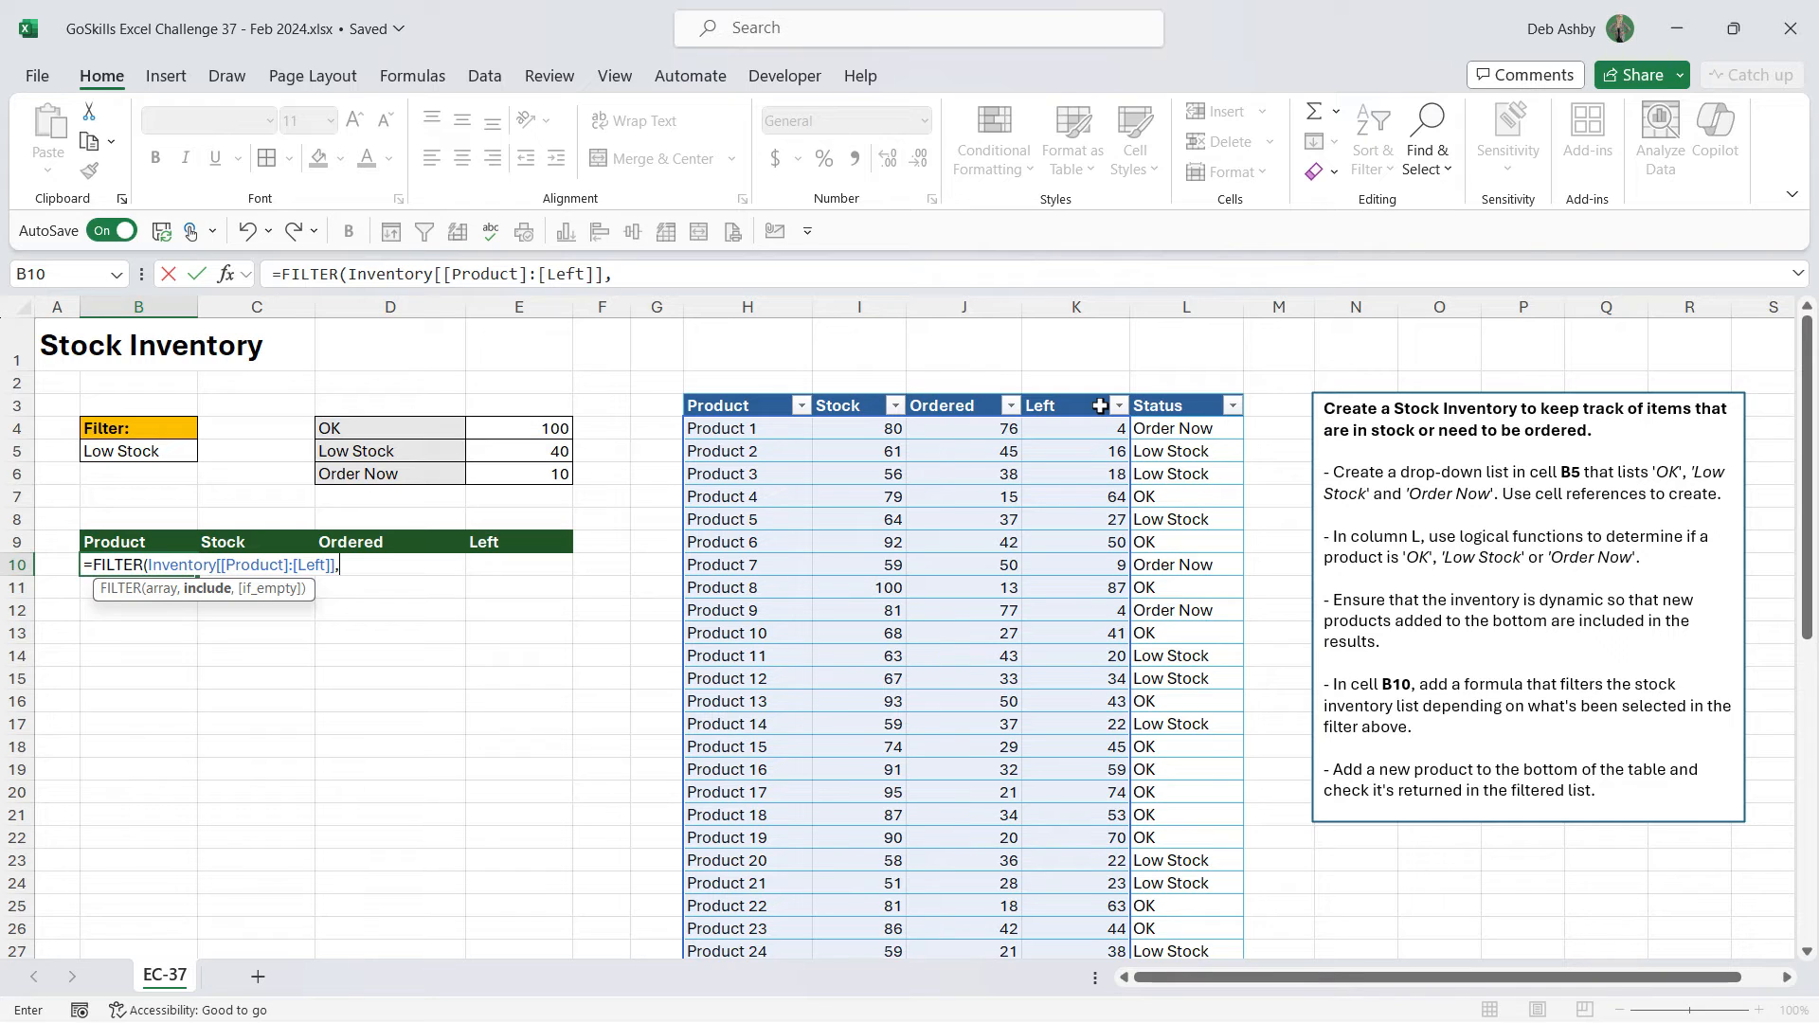
Complete the FILTER formula with the condition Inventory[Status]=$B$5 and "No Records" as the if-empty value
left_click(1191, 390)
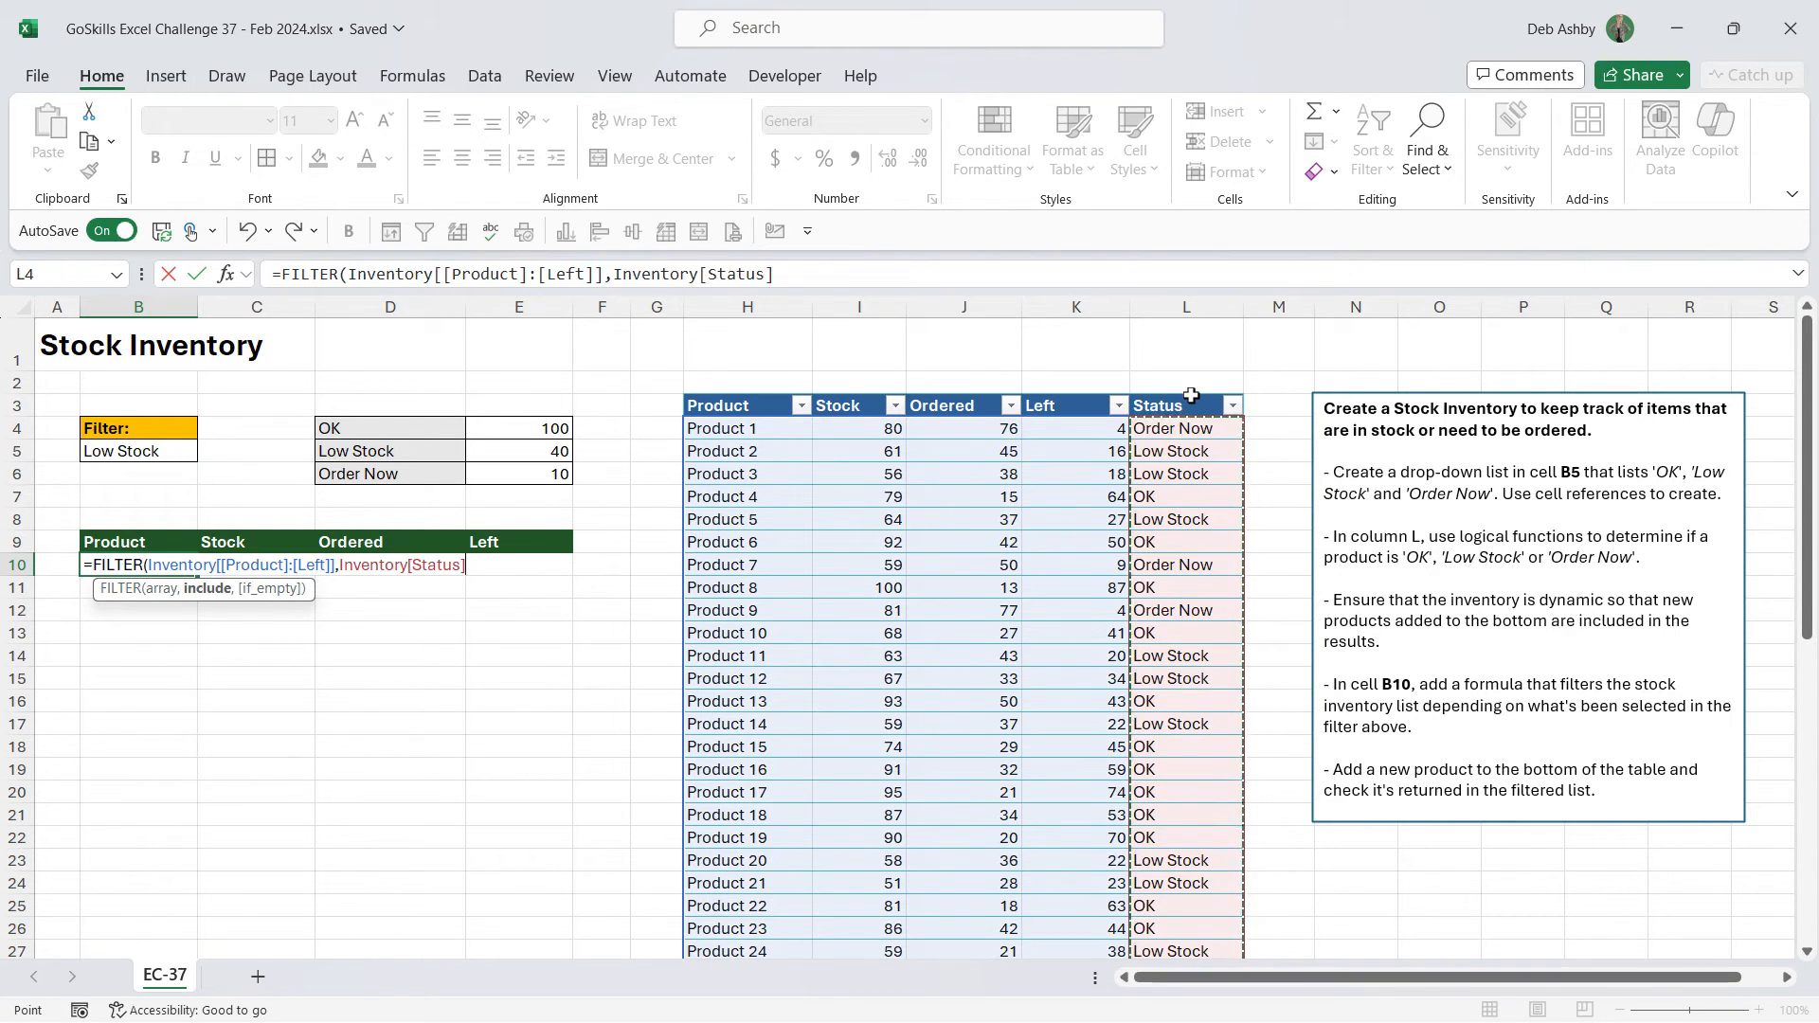
type("=")
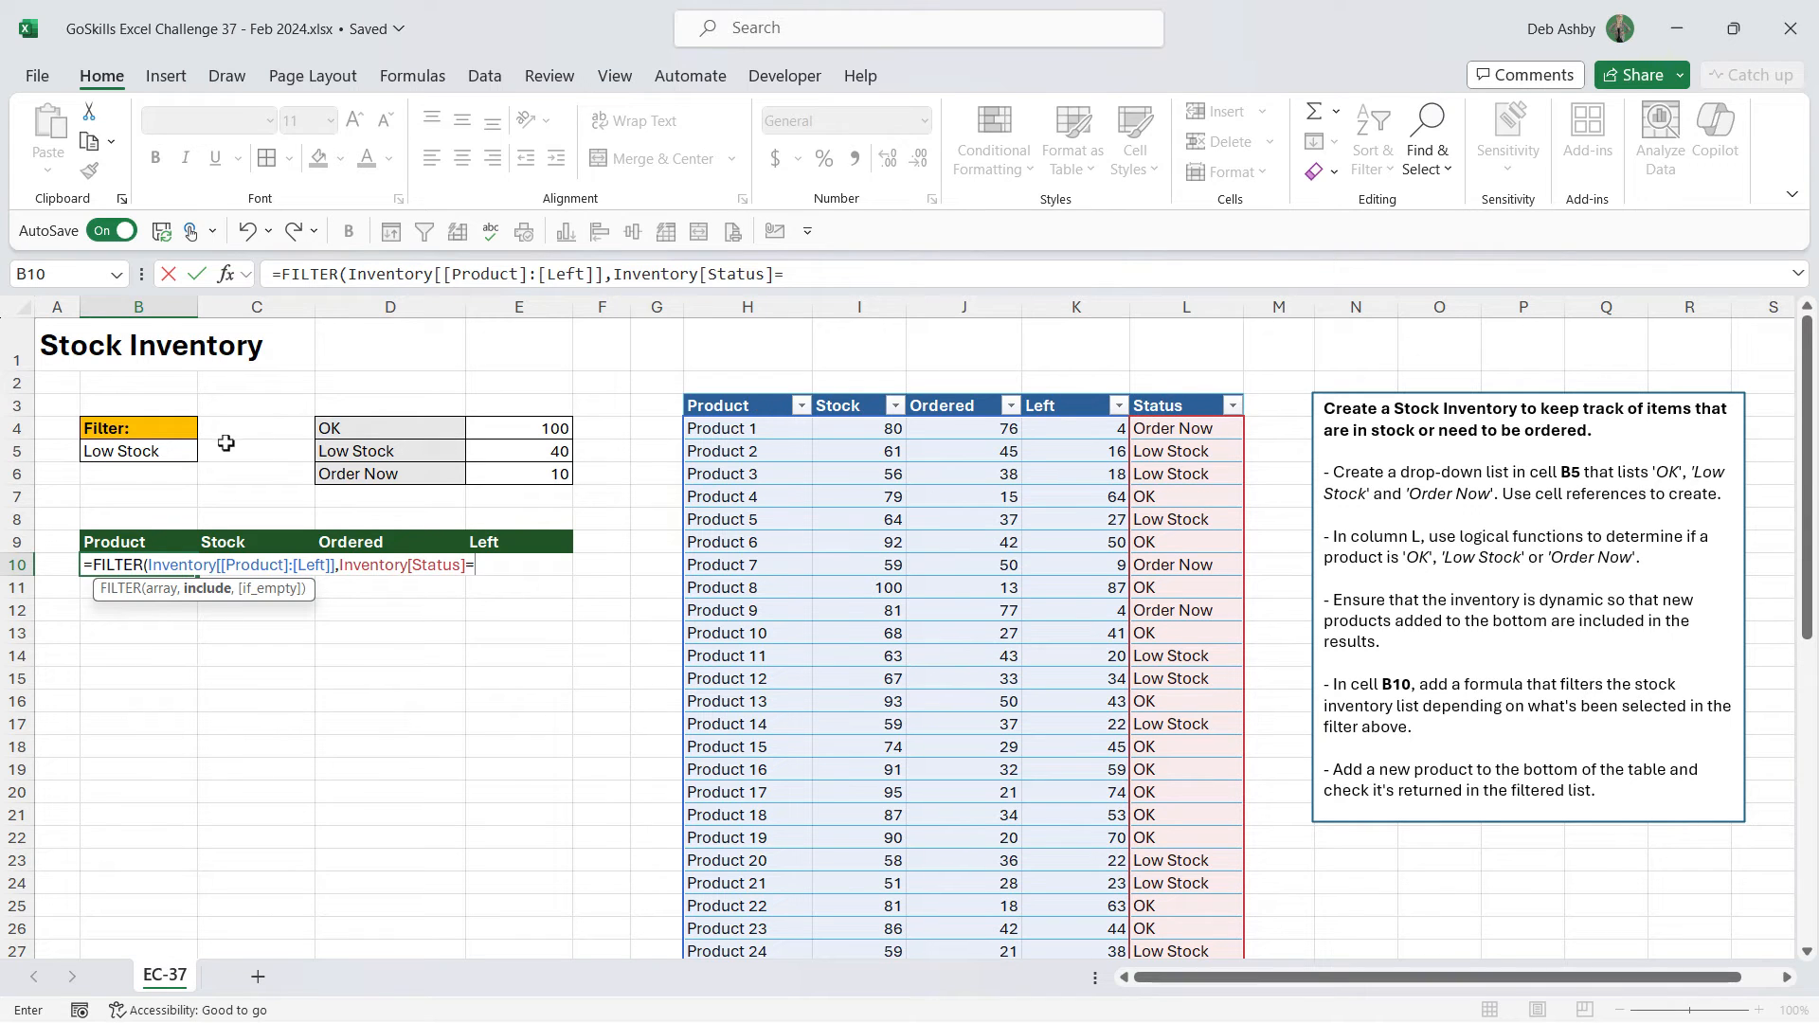
left_click(167, 454)
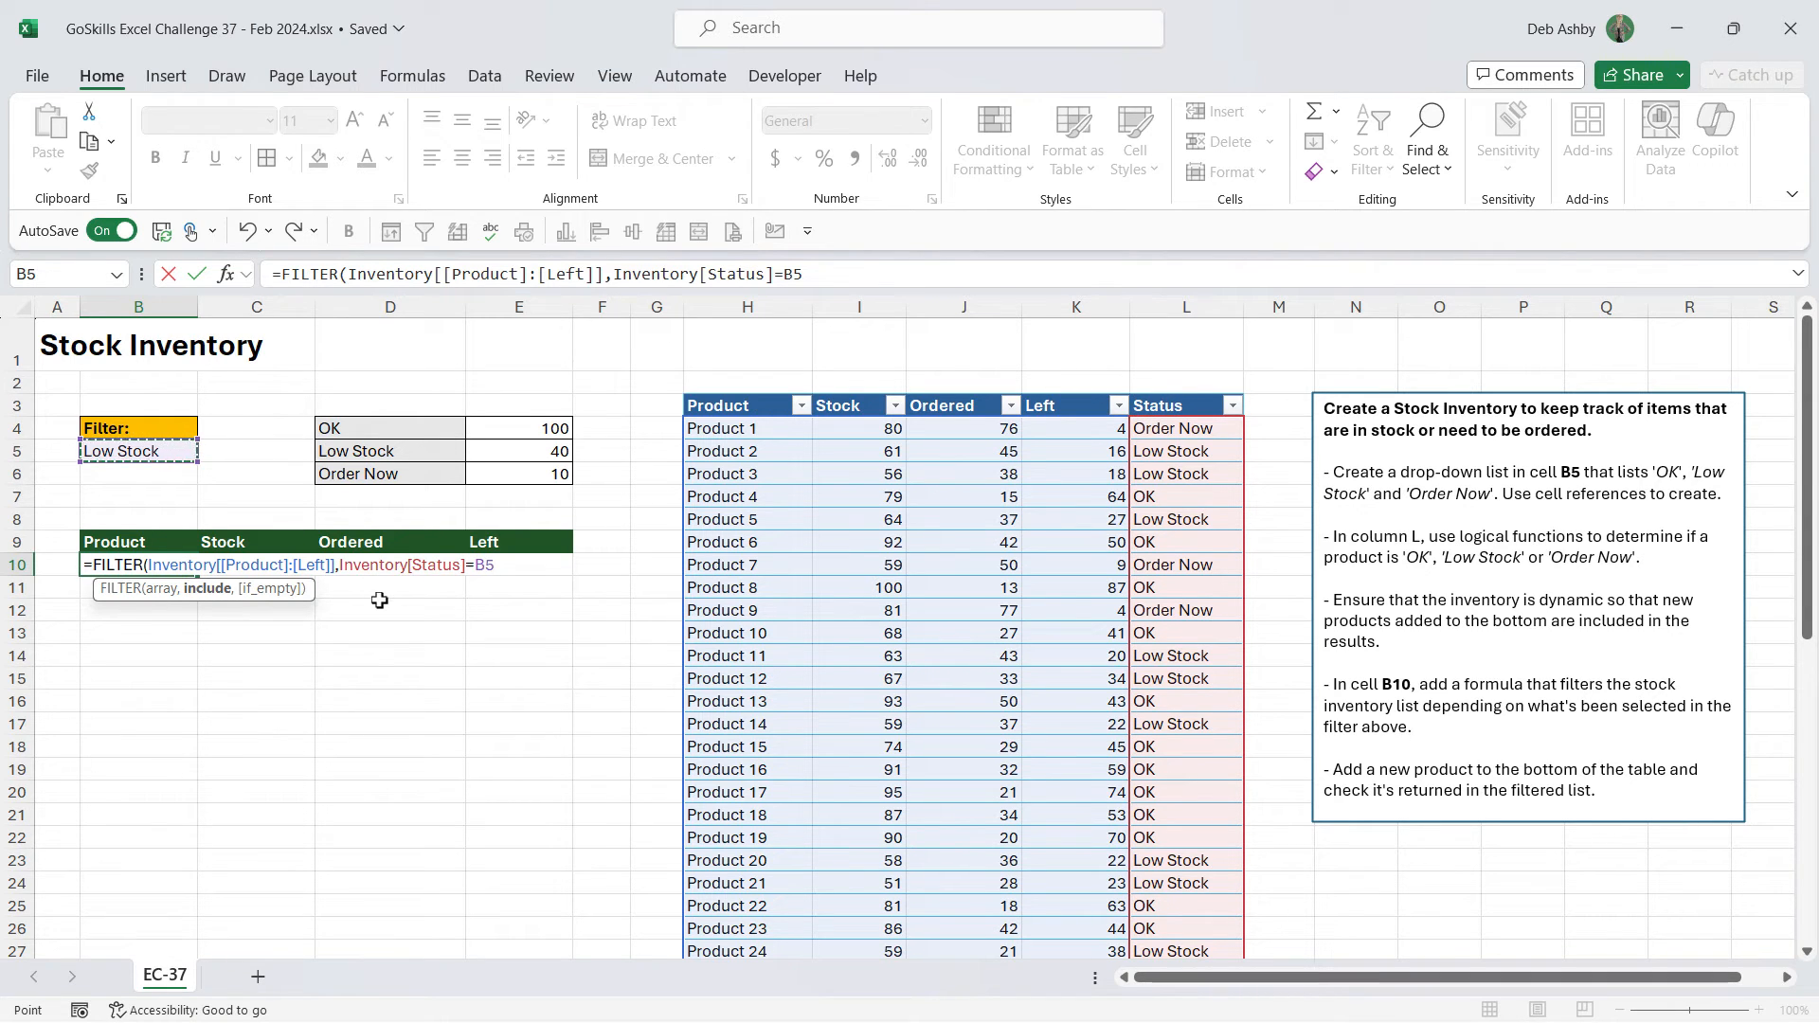
key("F4")
type(",")
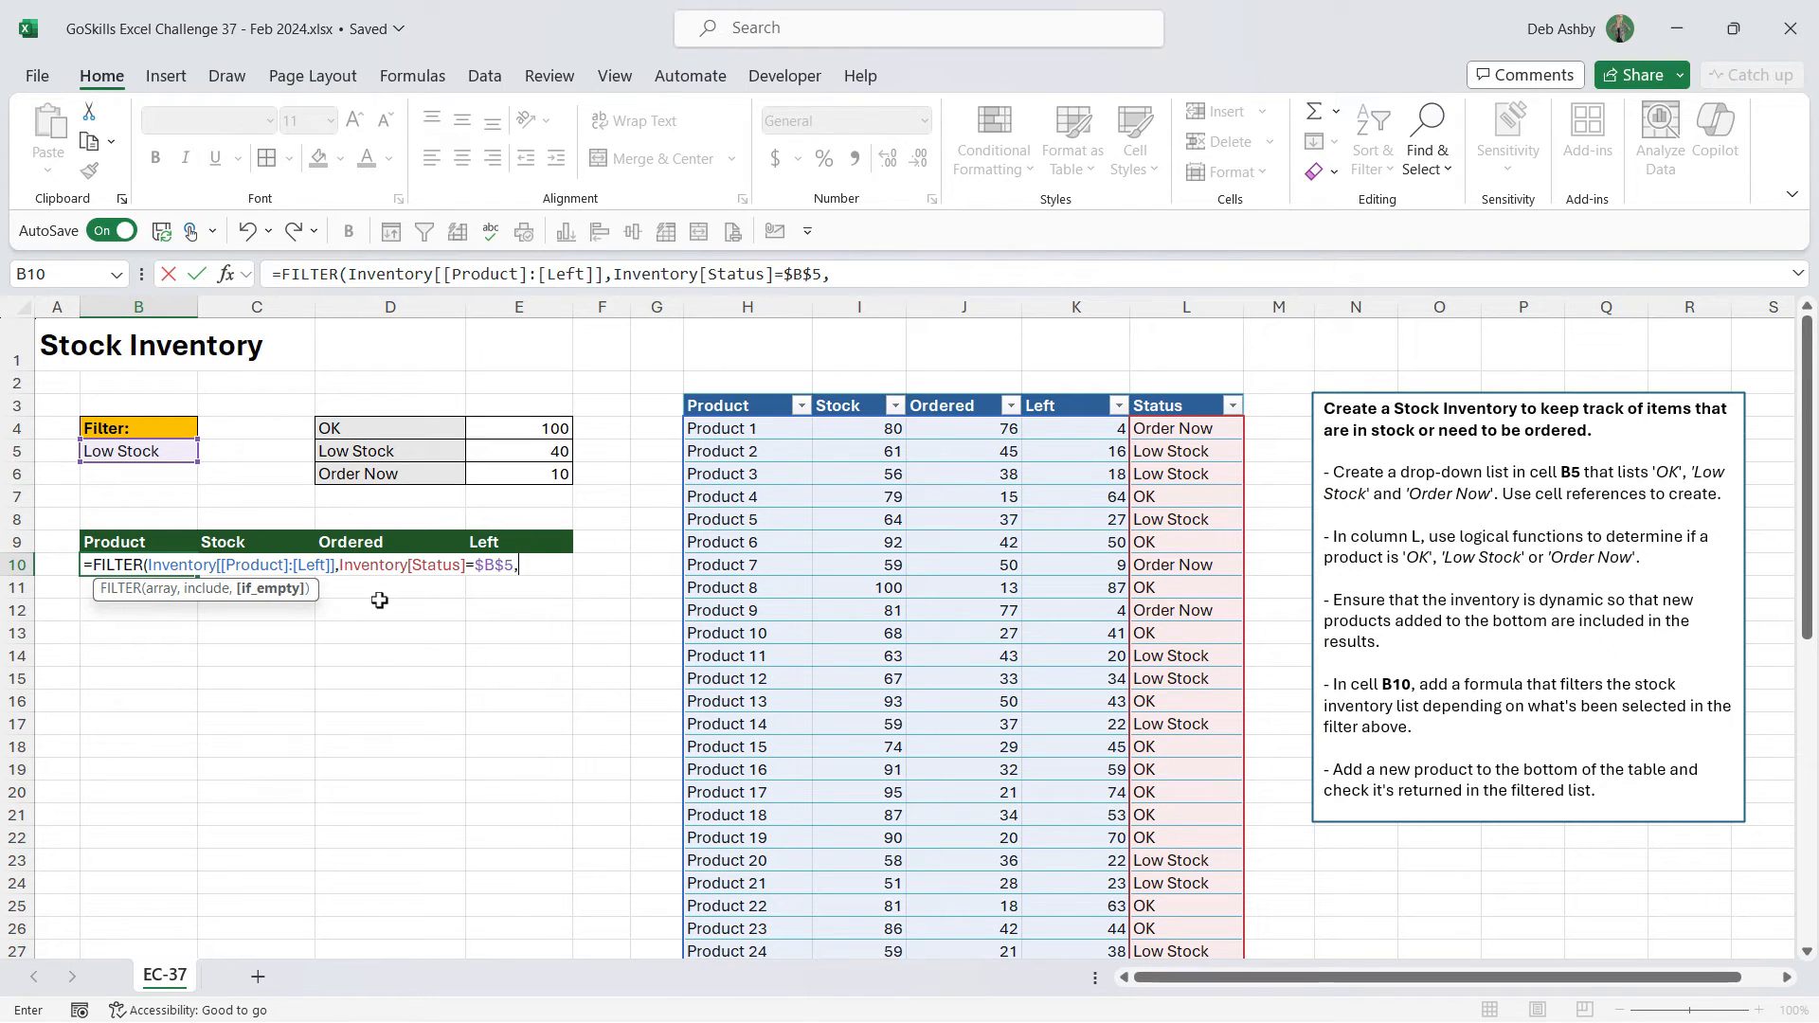
type("o Records\")")
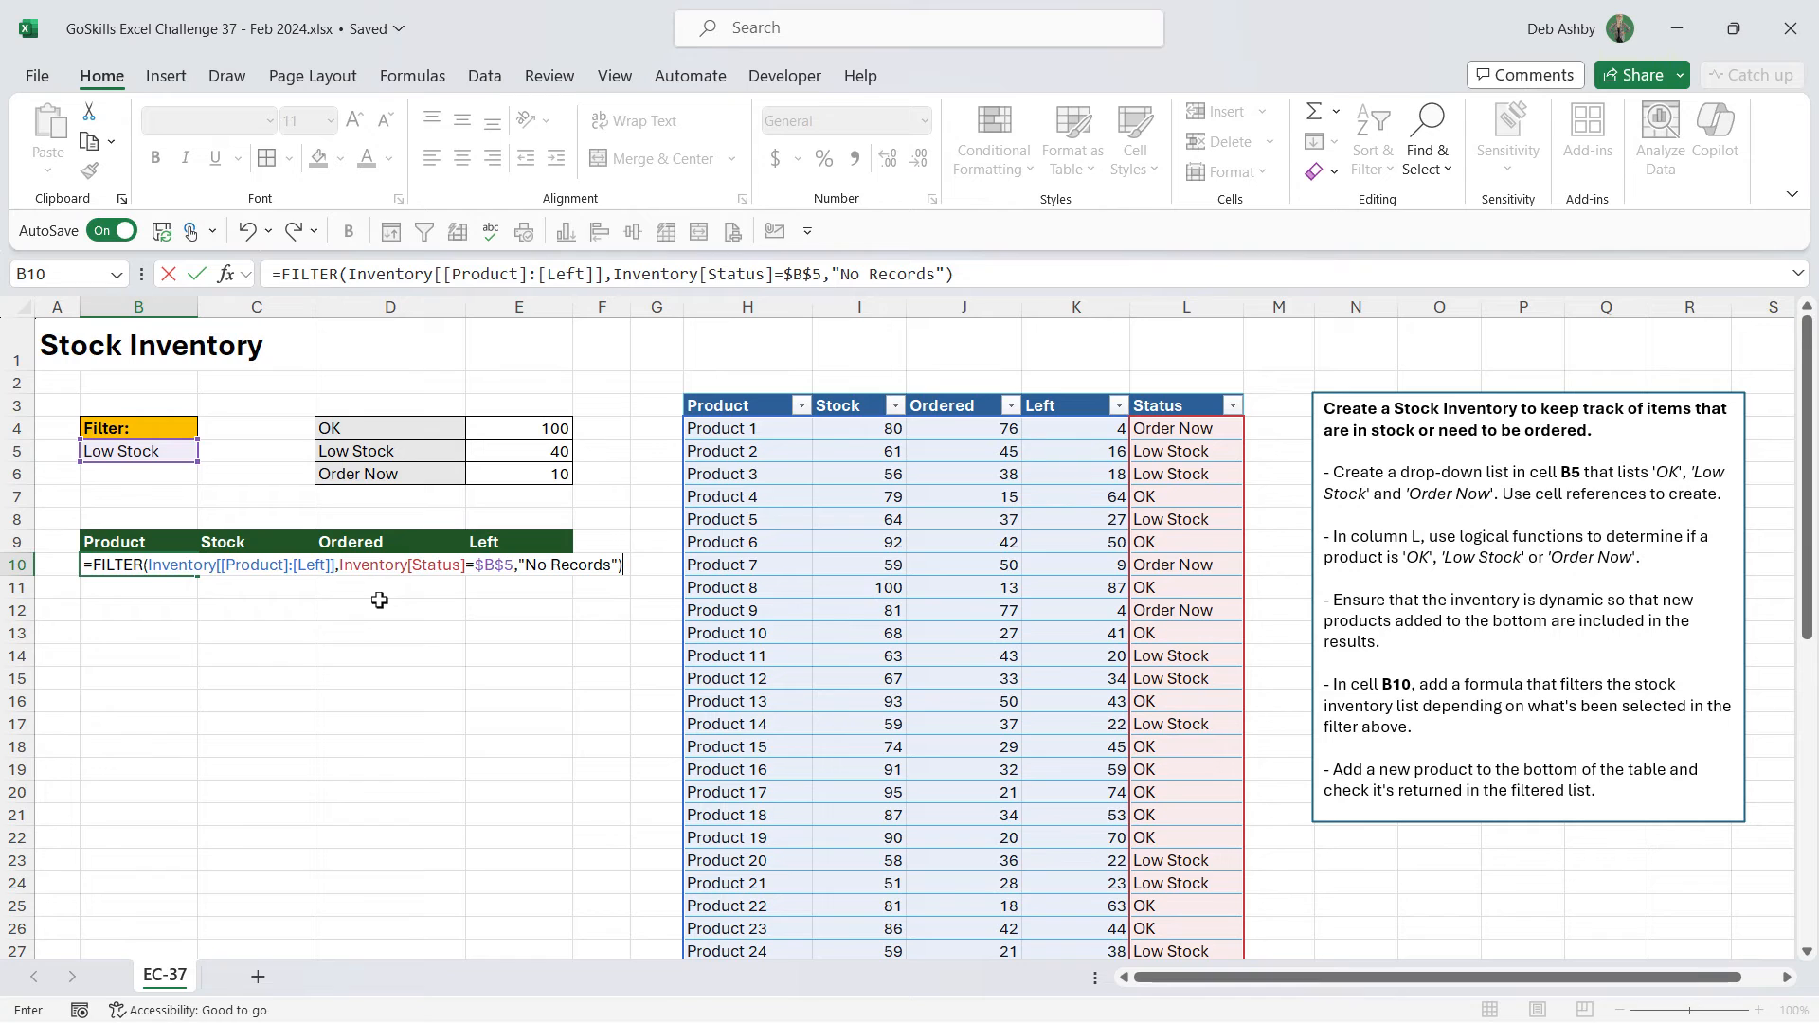
key("Return")
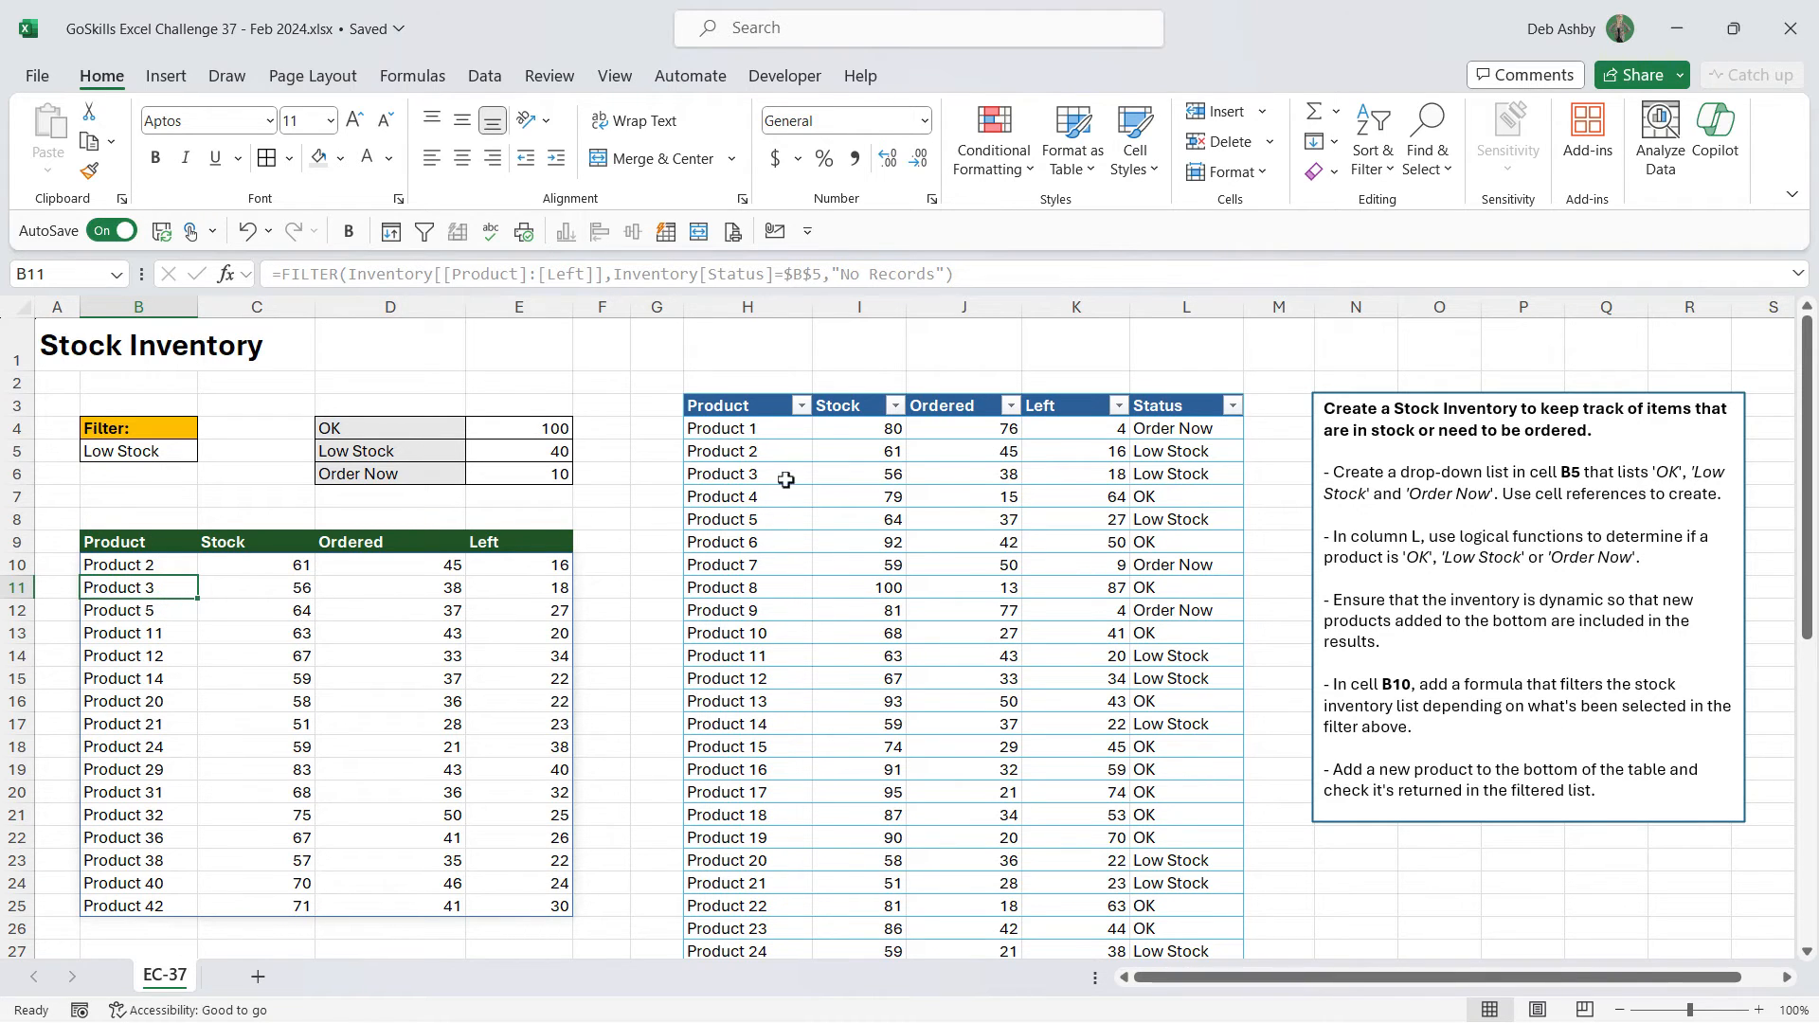
Test the filtered list by switching the B5 drop-down to Order Now, to OK, and back to Order Now
left_click_drag(744, 452, 1190, 474)
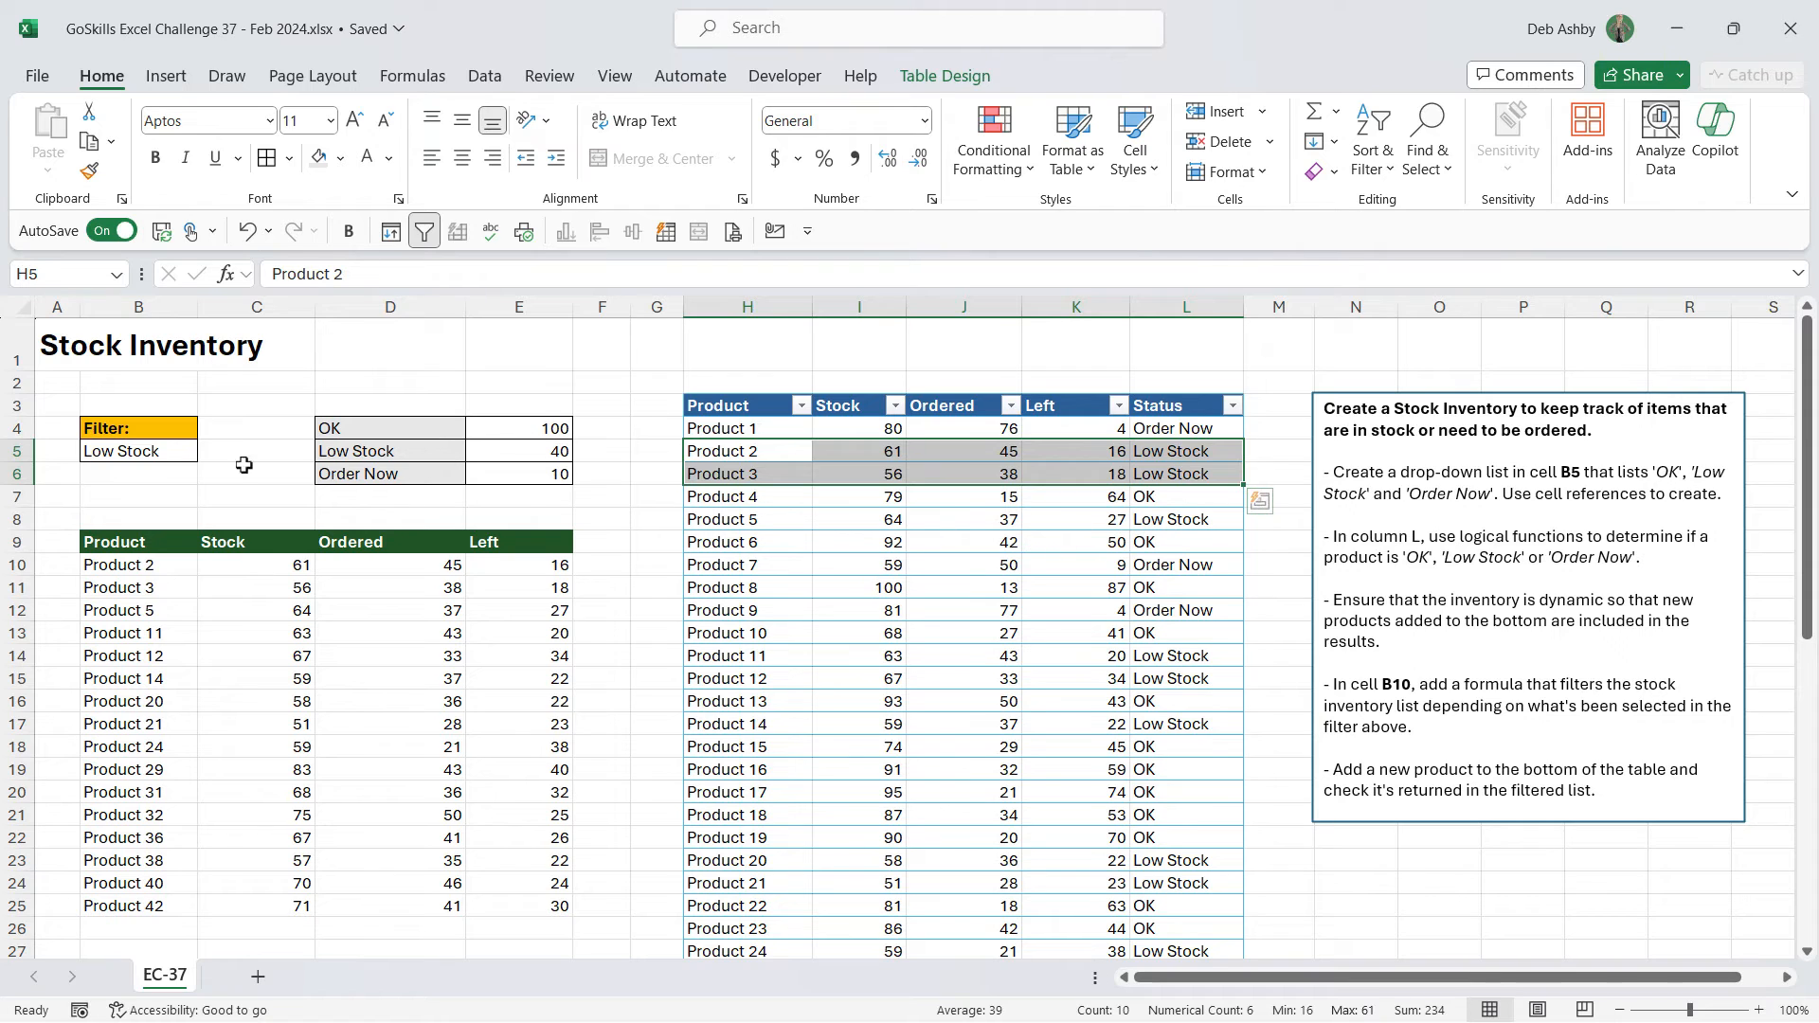
left_click(166, 451)
left_click(208, 452)
left_click(139, 517)
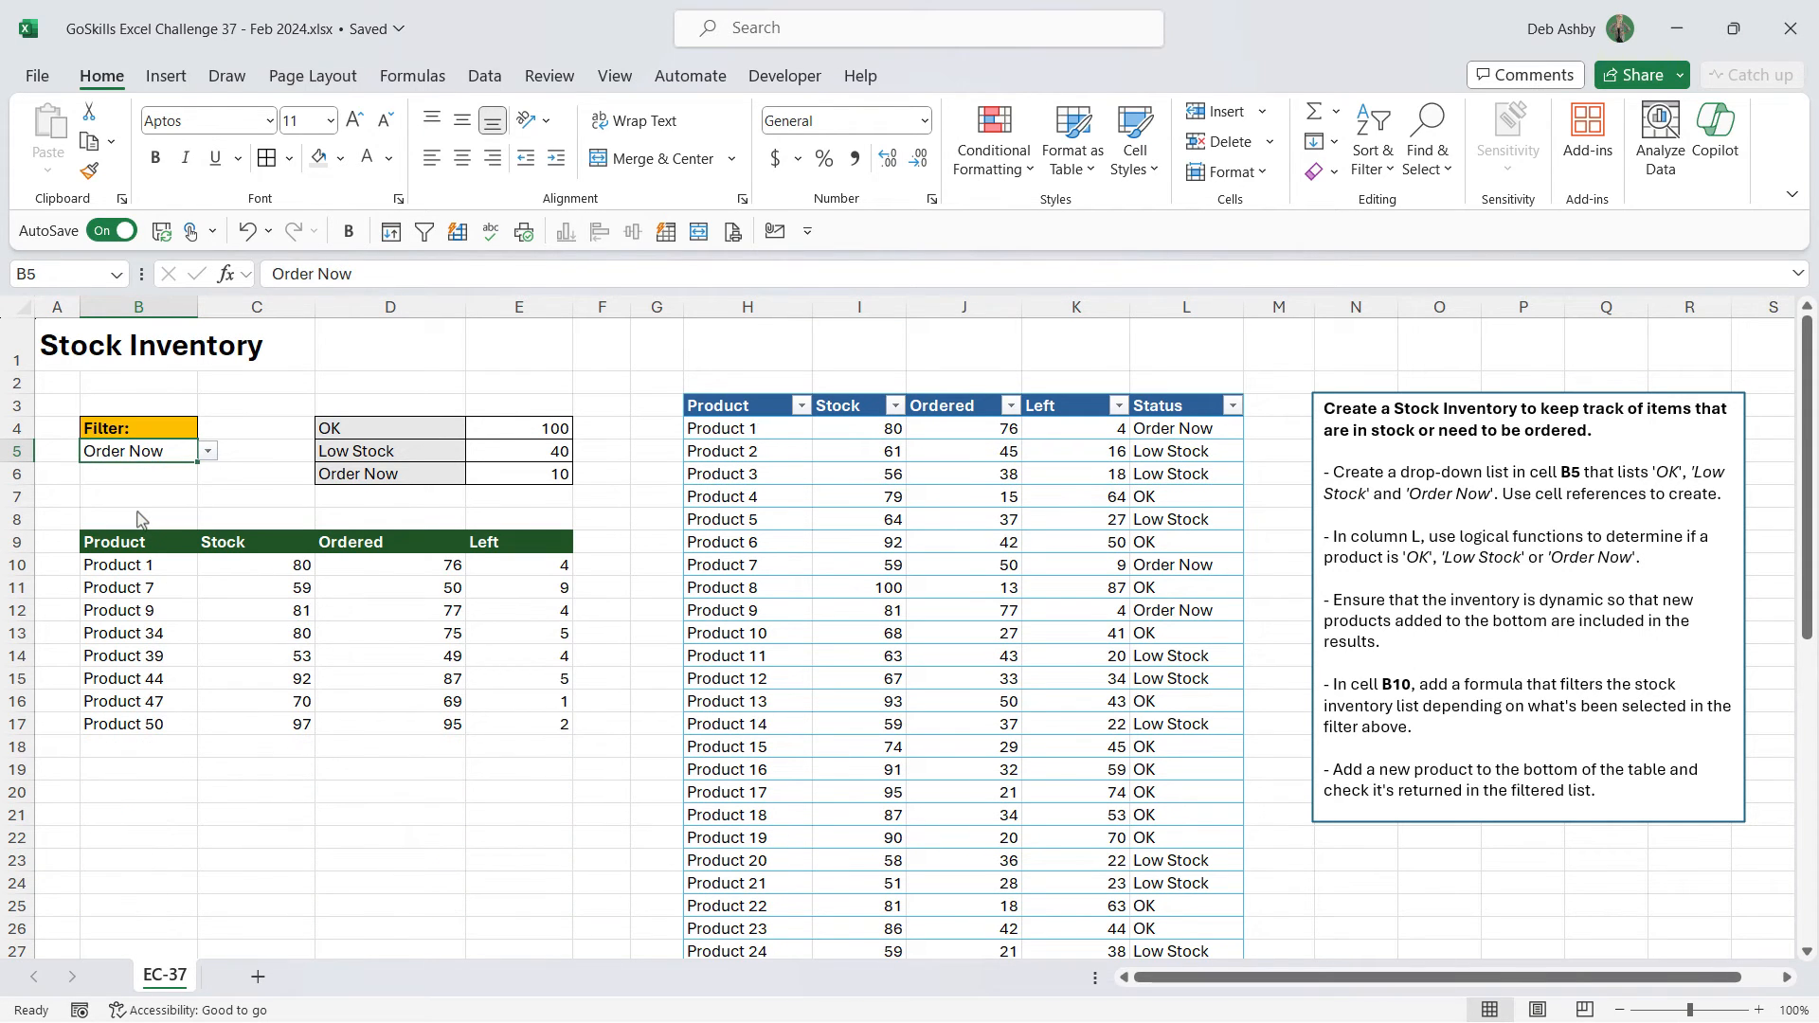
left_click(207, 452)
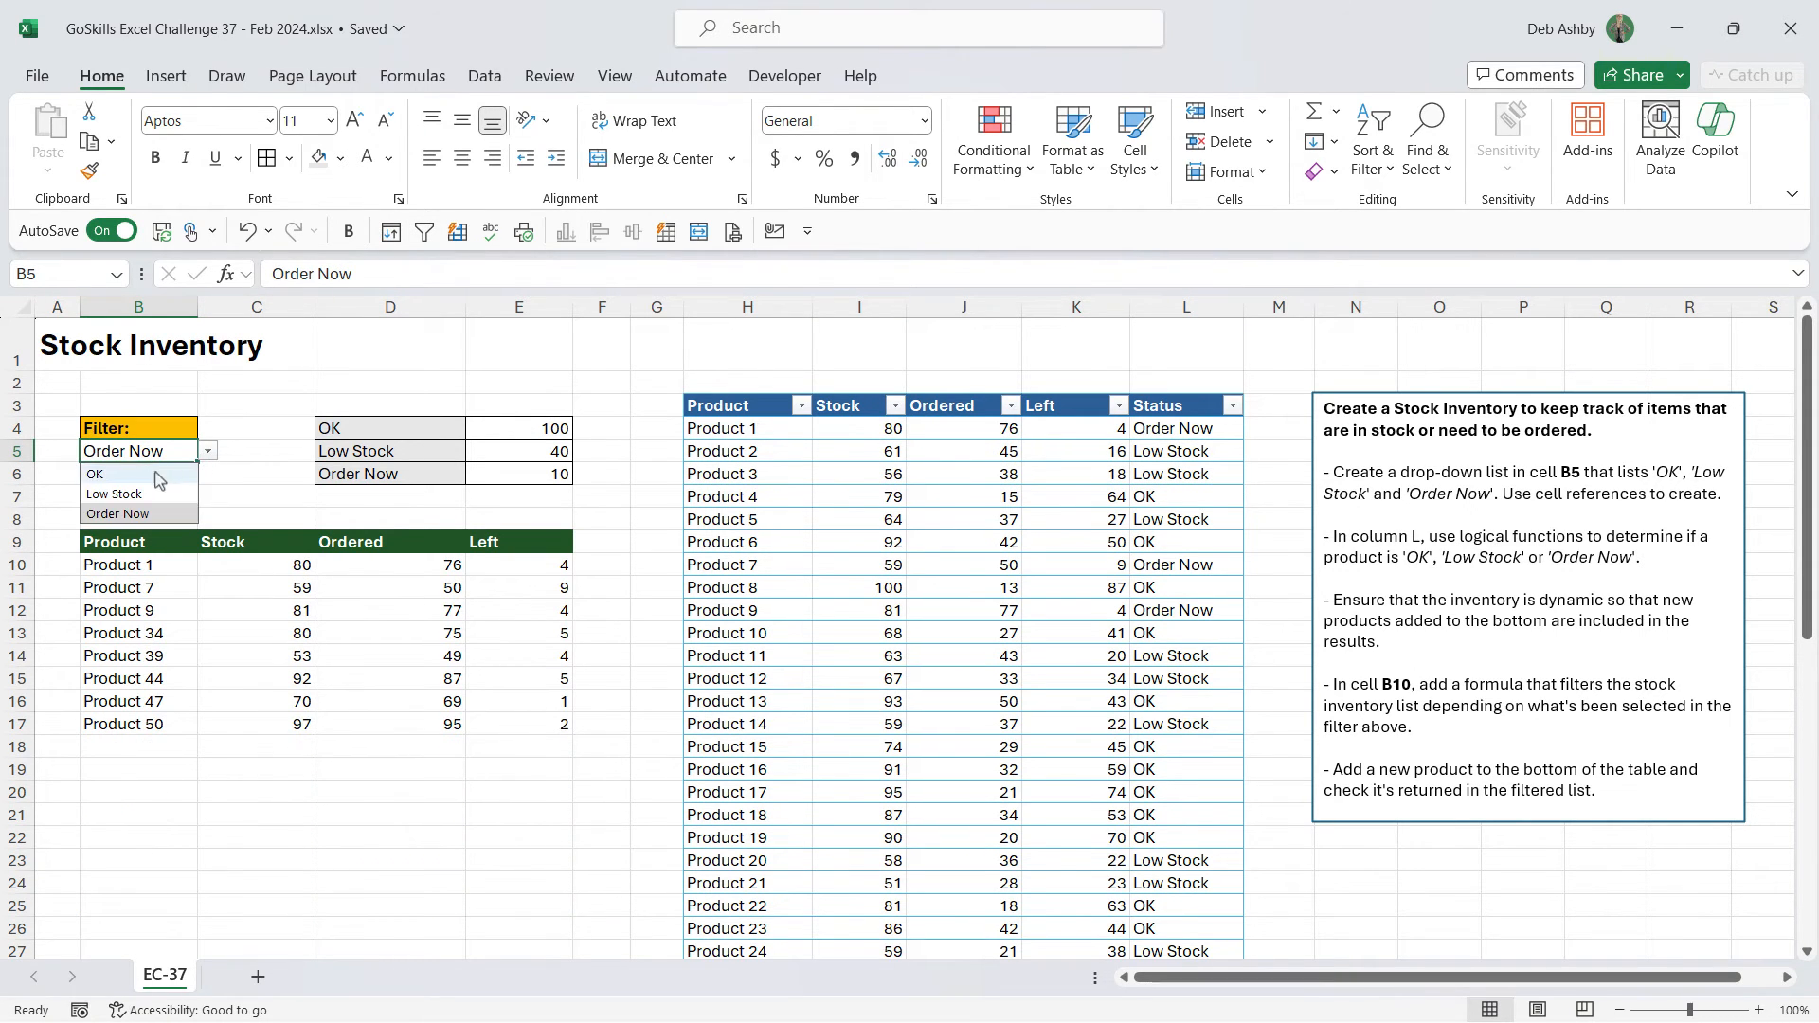
left_click(157, 476)
left_click(207, 452)
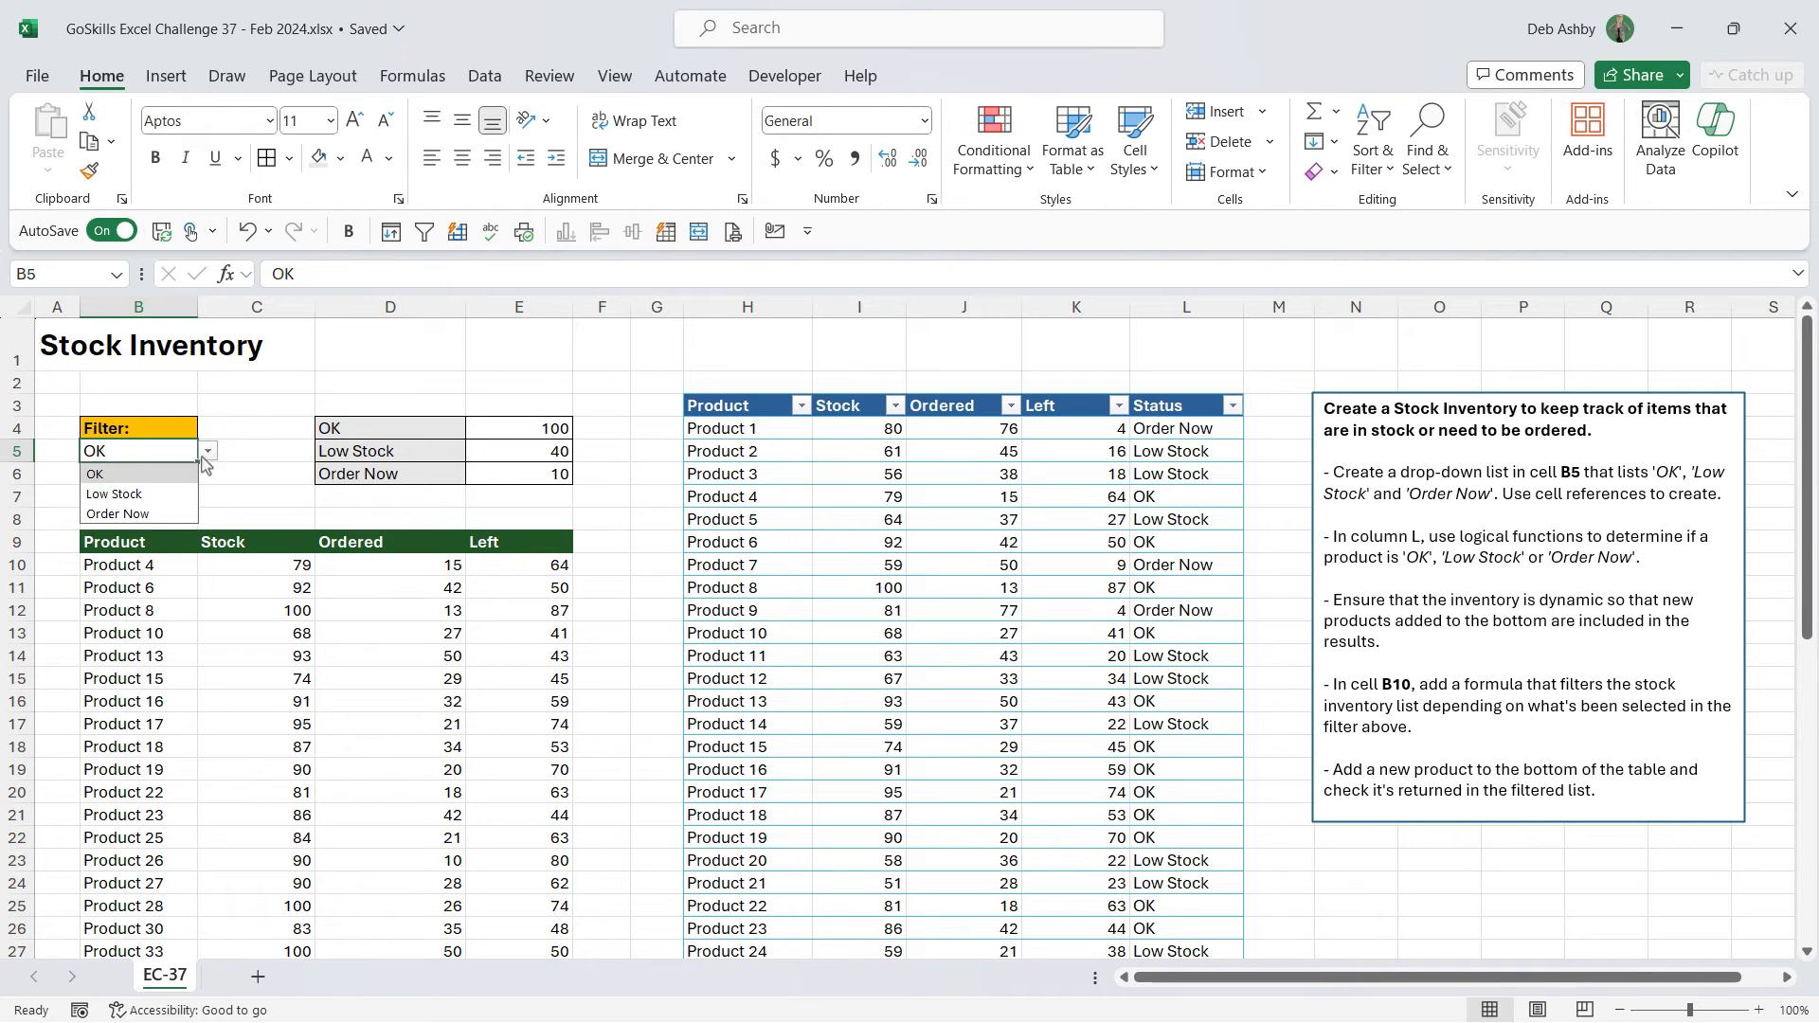
left_click(160, 517)
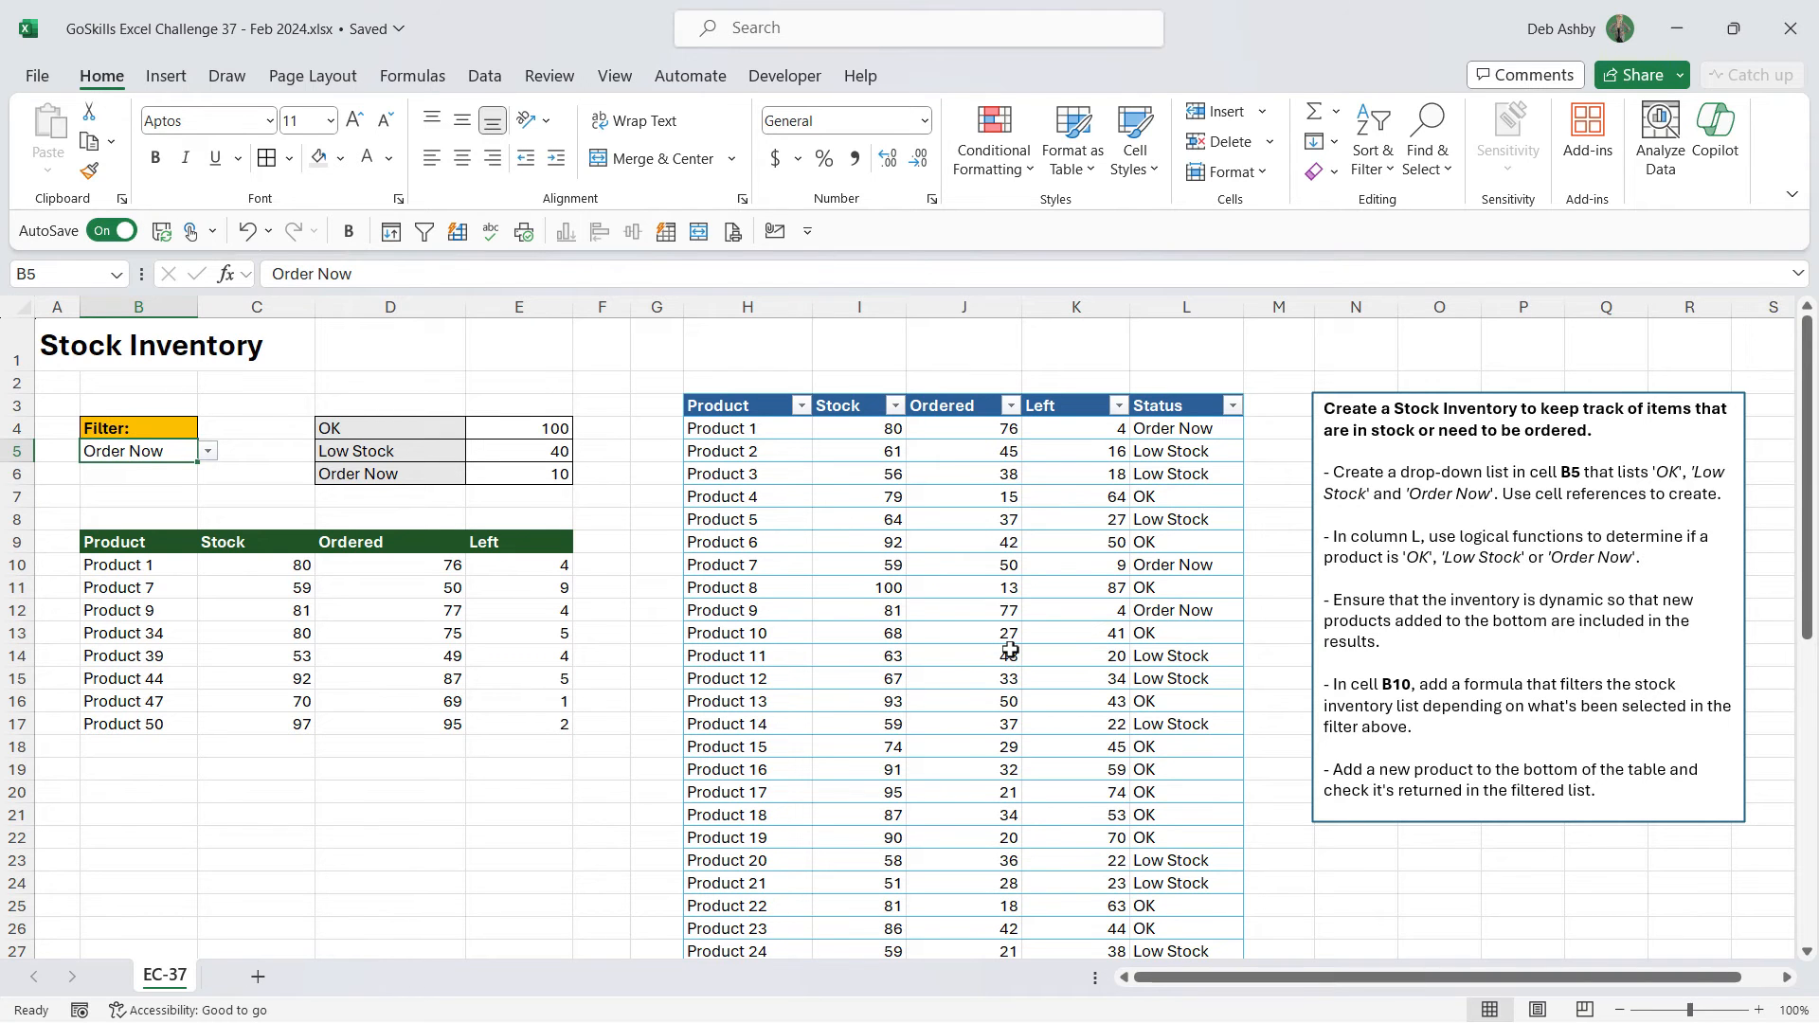
Add Product 51 in row 54 below the Inventory table, with Stock 80 and Ordered 70
scroll(1010, 650, "down", 9)
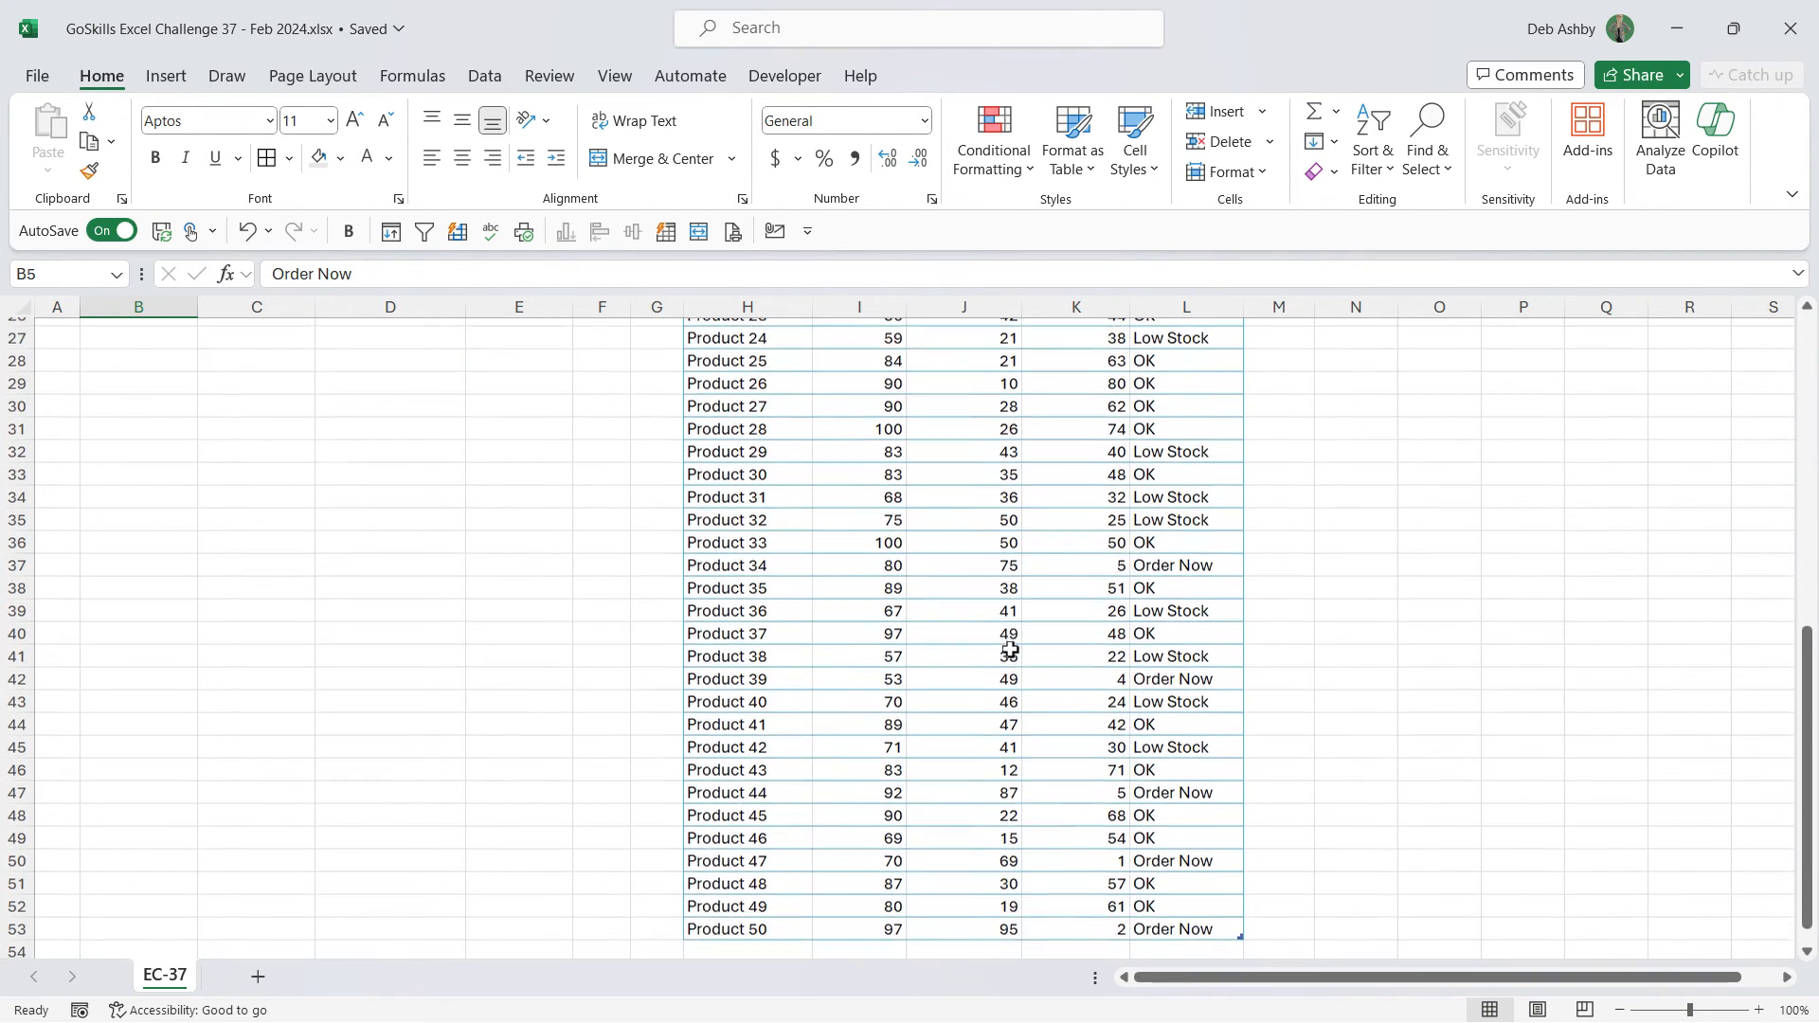
scroll(1010, 650, "down", 4)
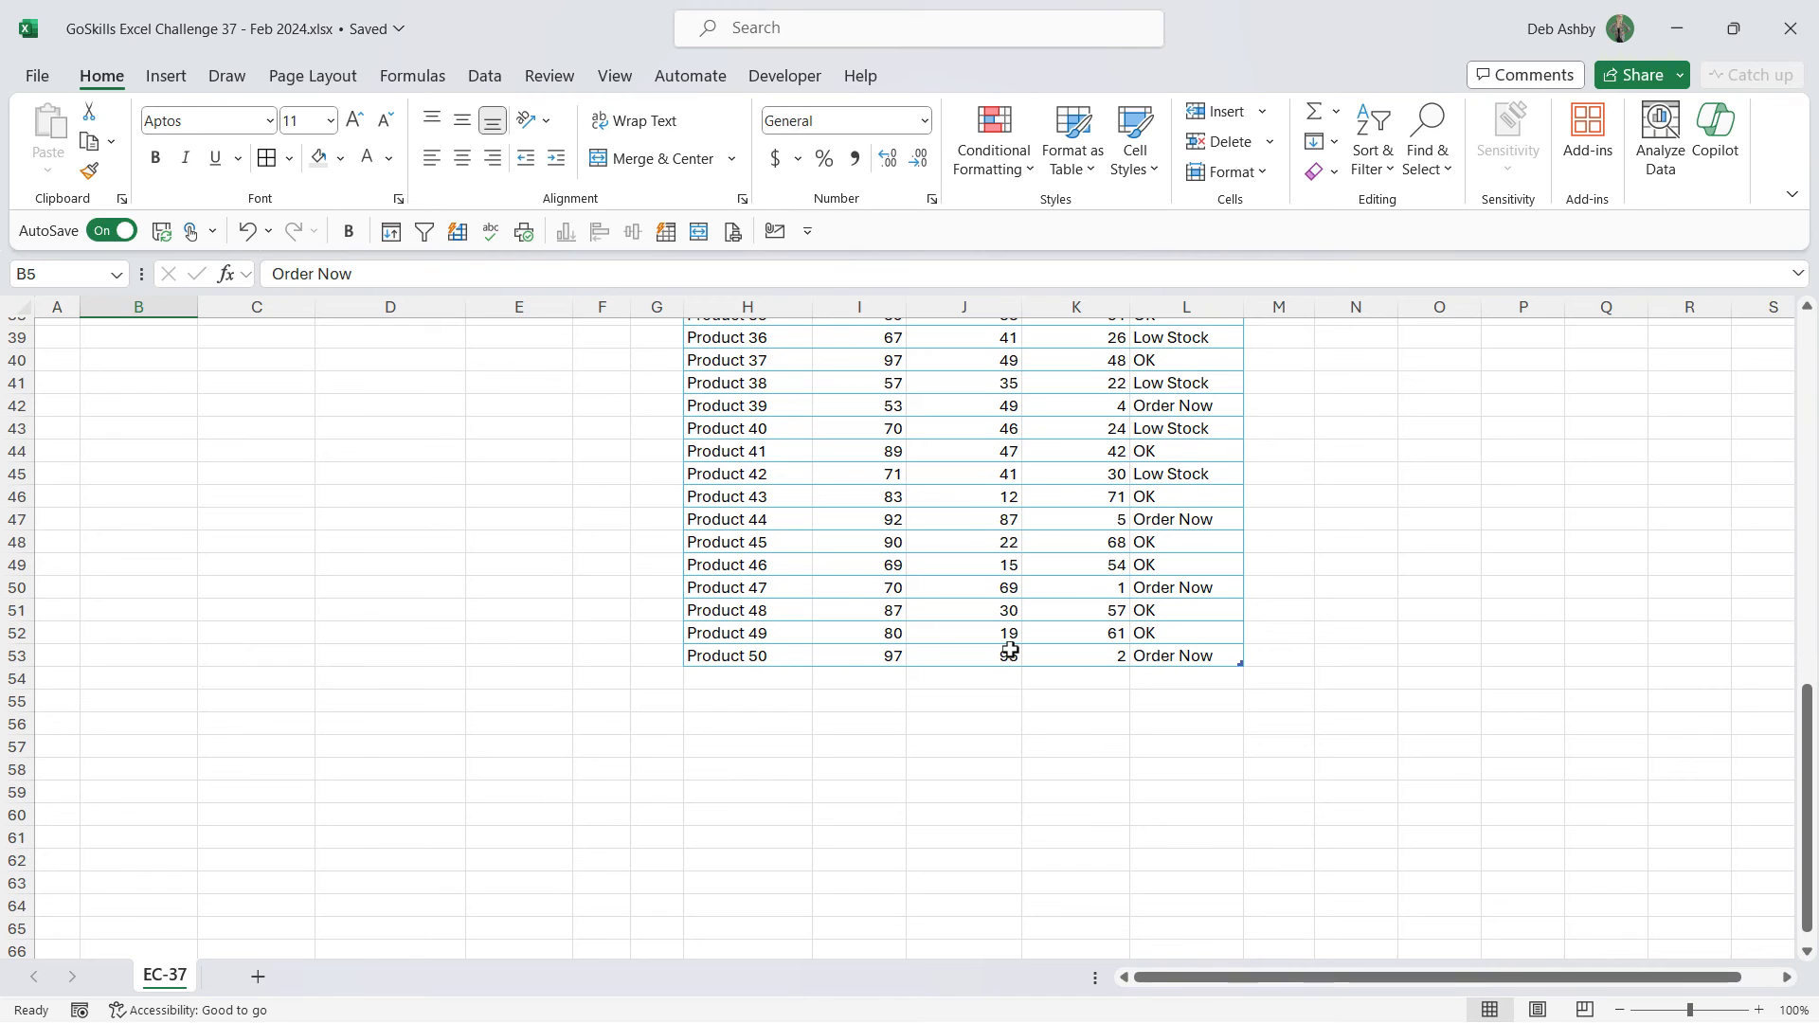
left_click(772, 680)
type("Produ")
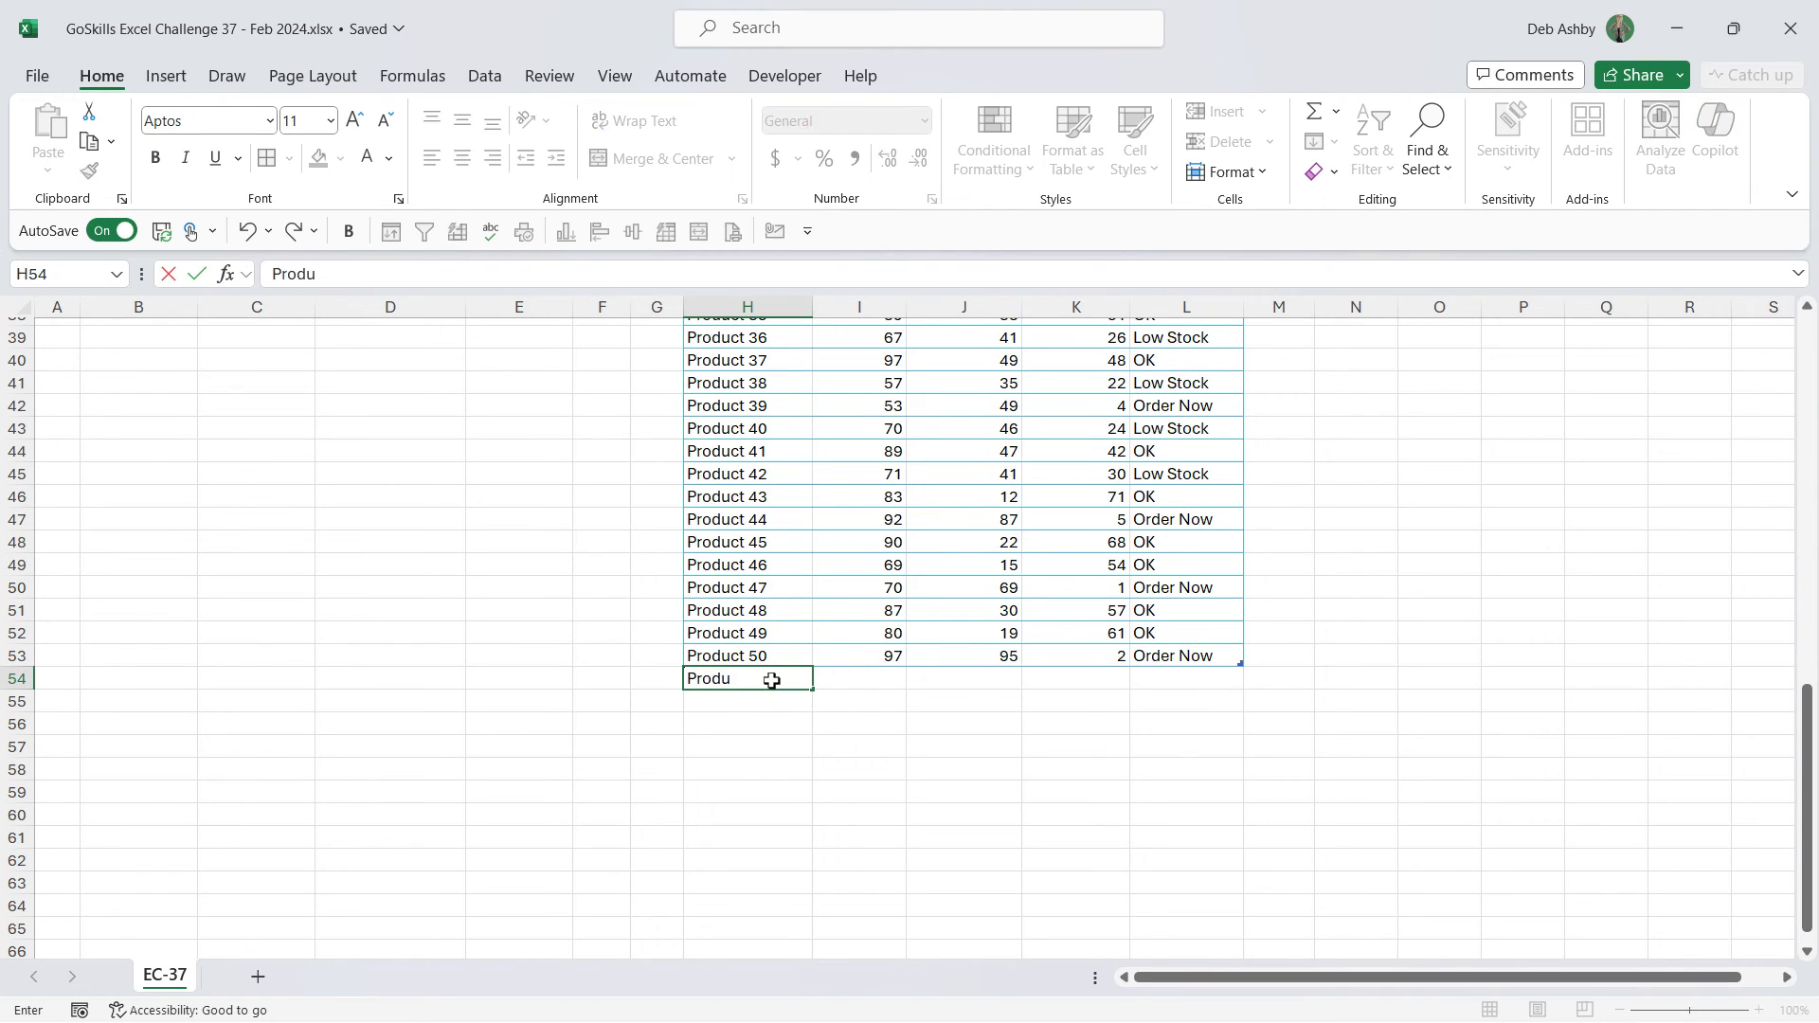
type("ct 51")
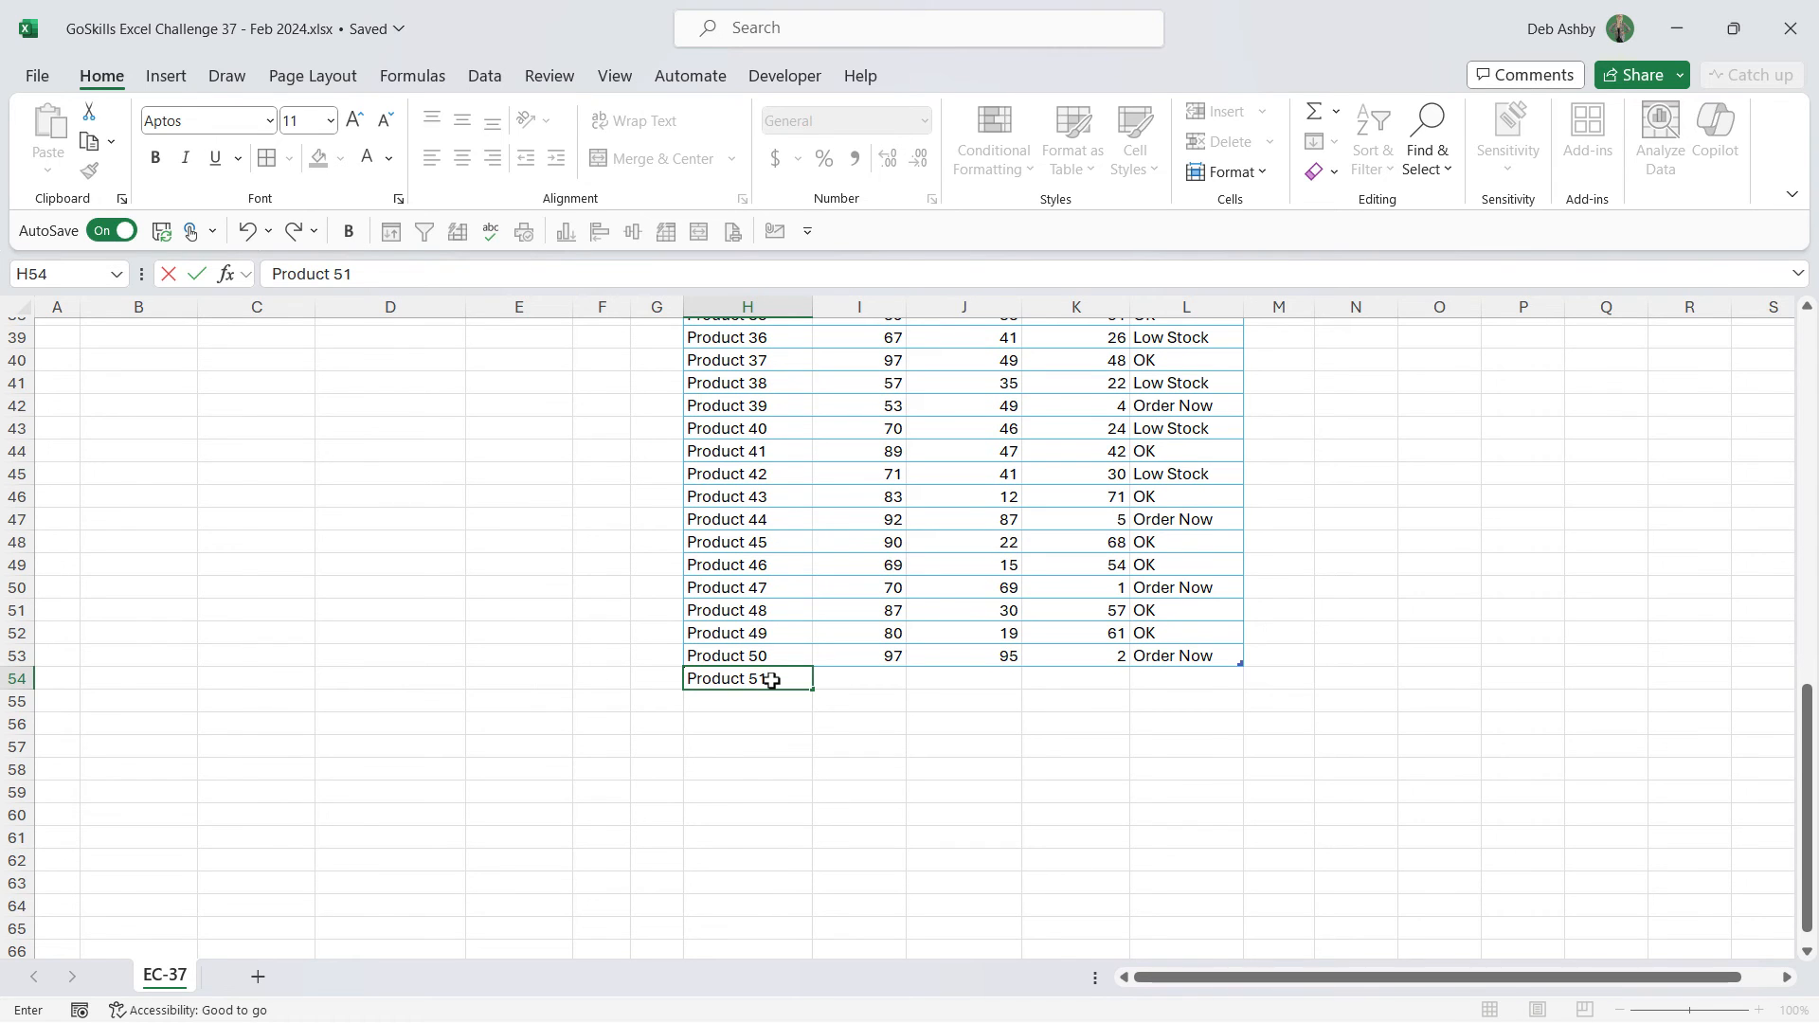
key("Tab")
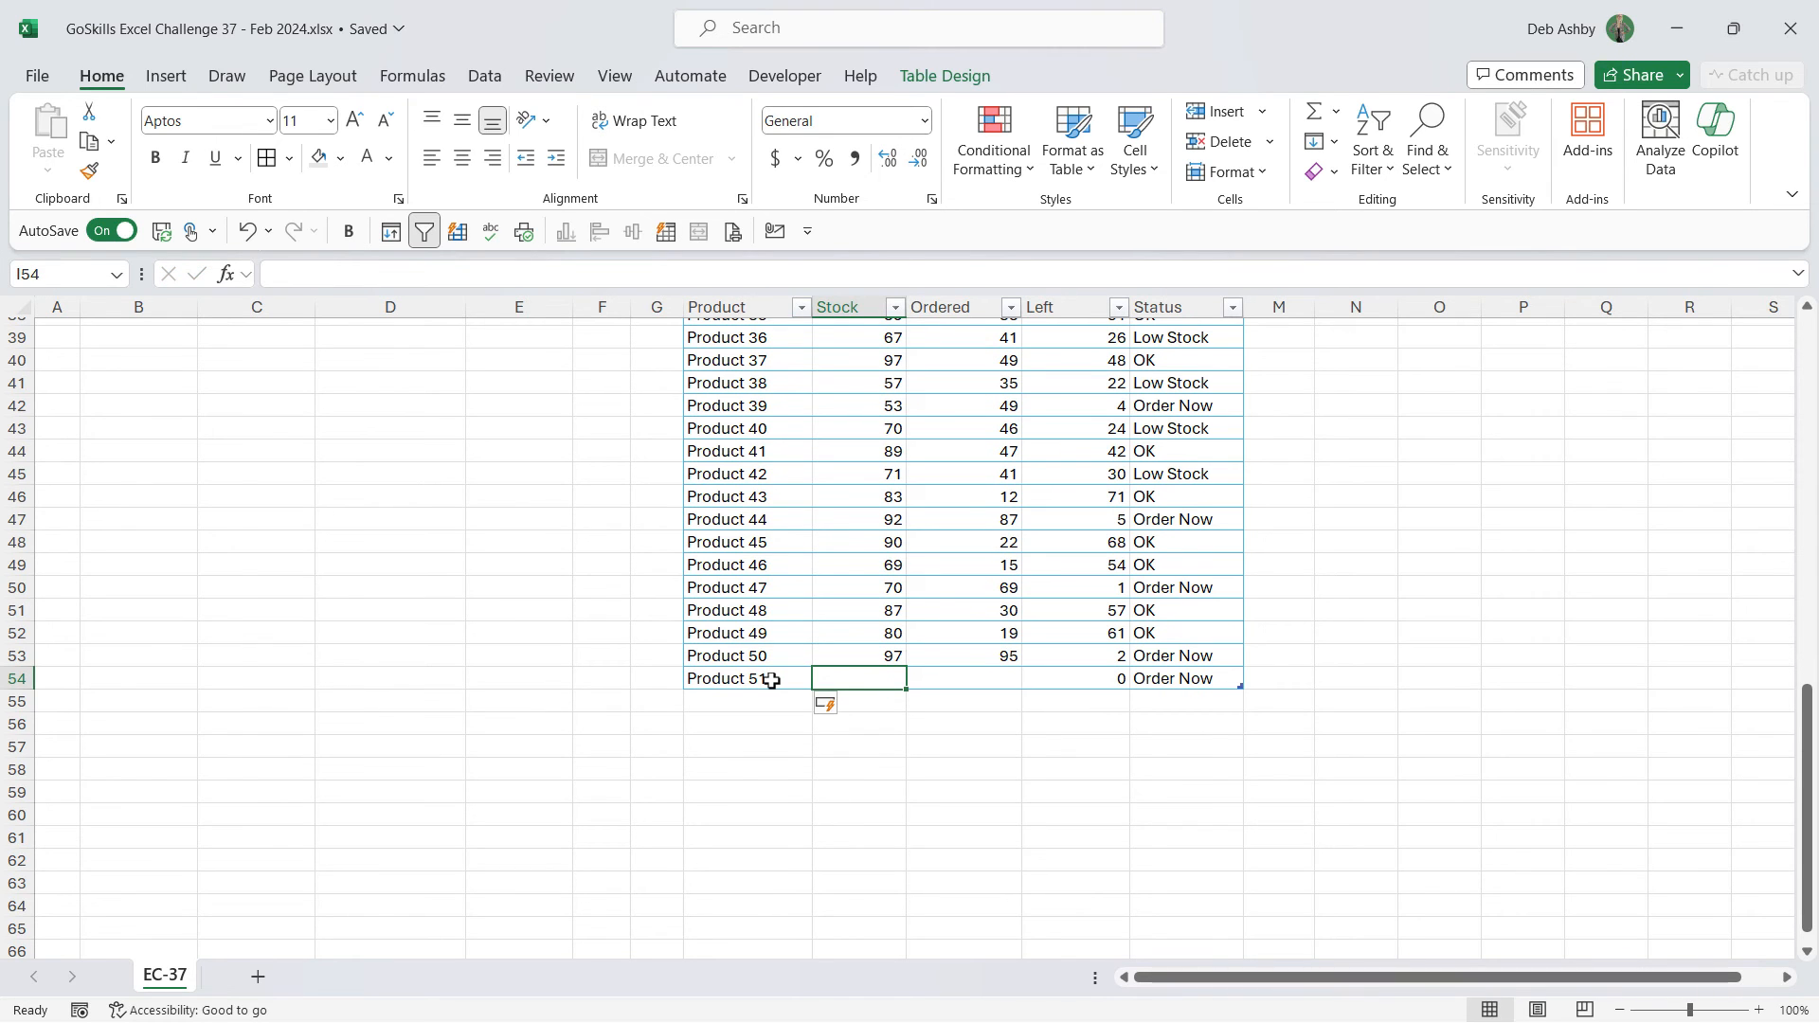
type("80")
key("Tab")
type("70")
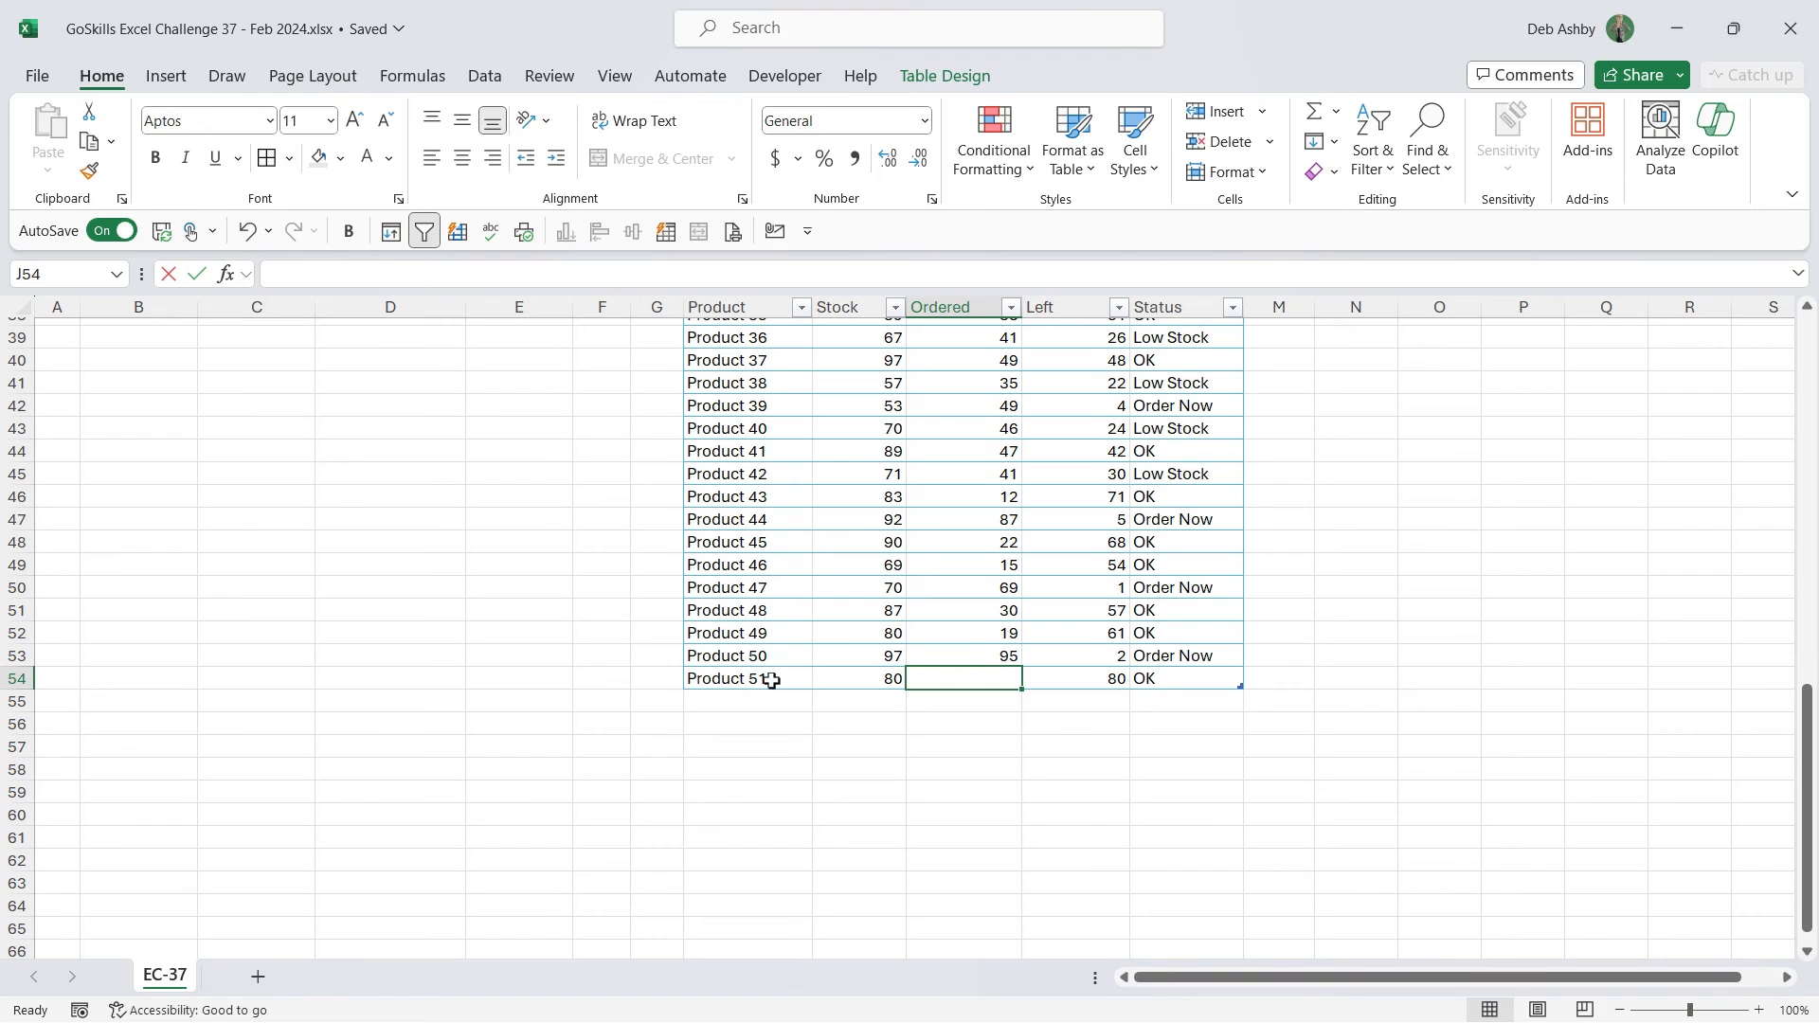
key("Tab")
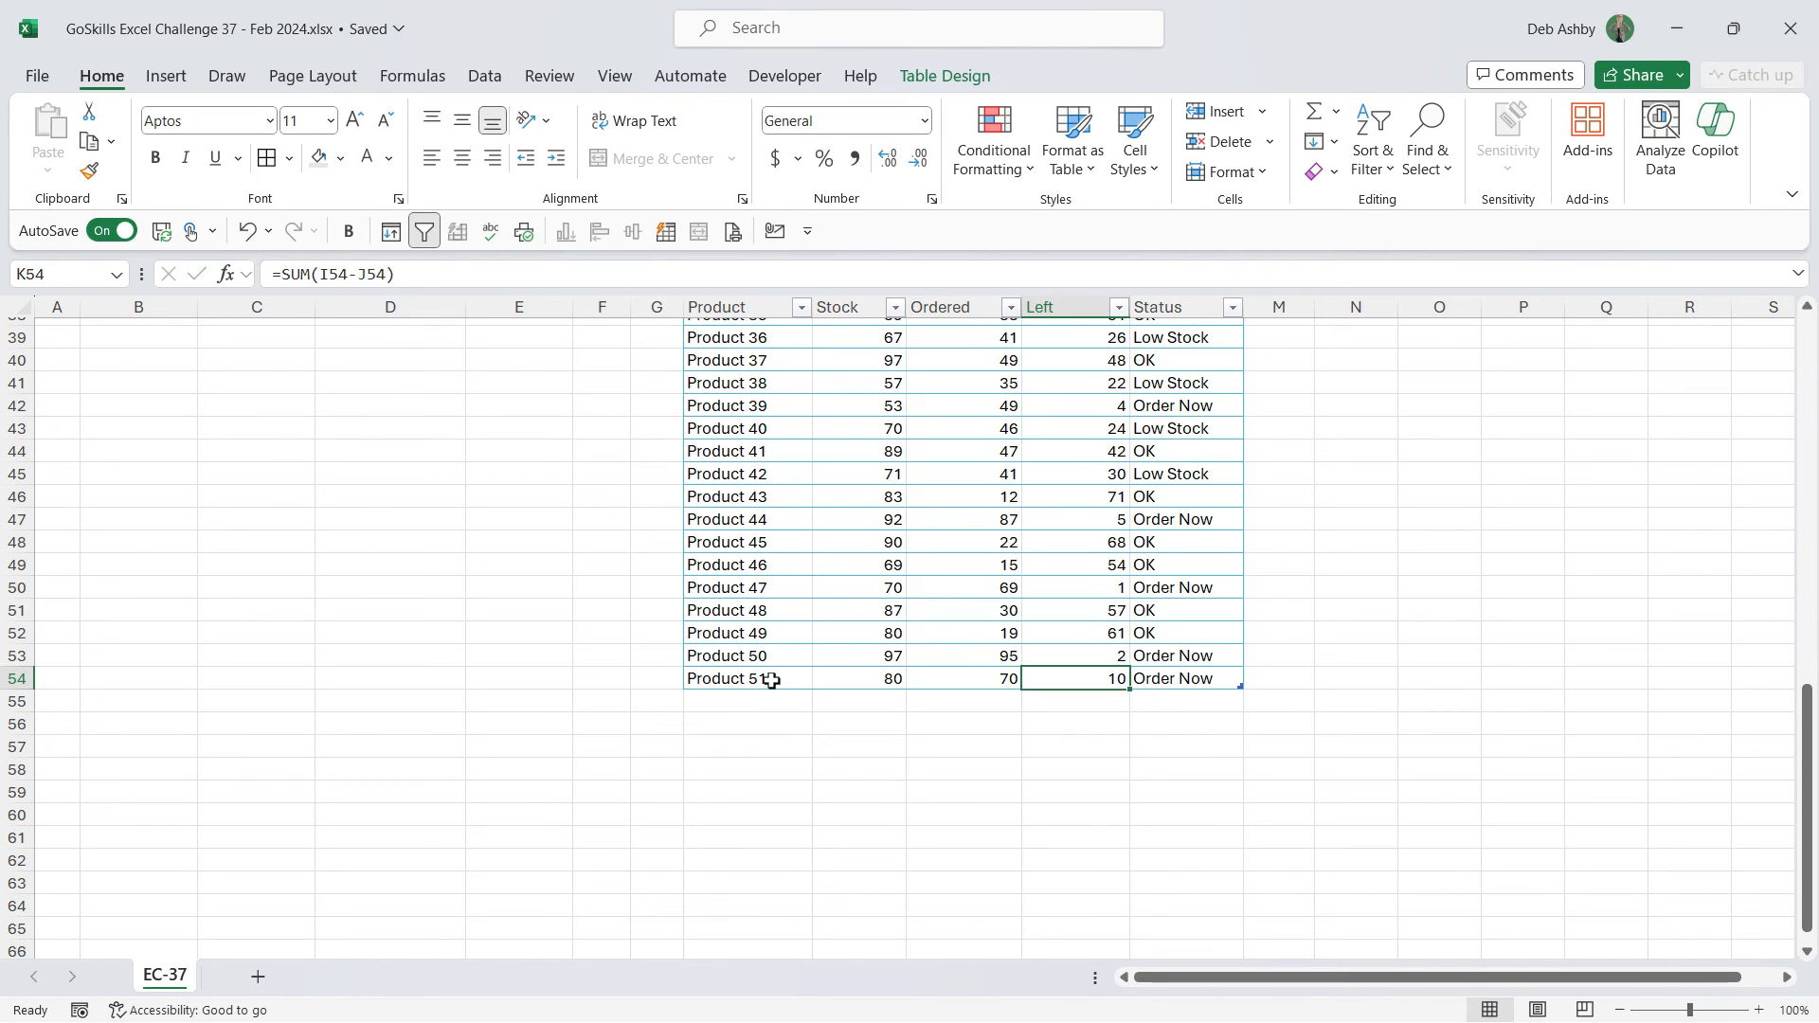
Check the Status formula in Product 51's row and look for the product in the filtered list
left_click(1201, 682)
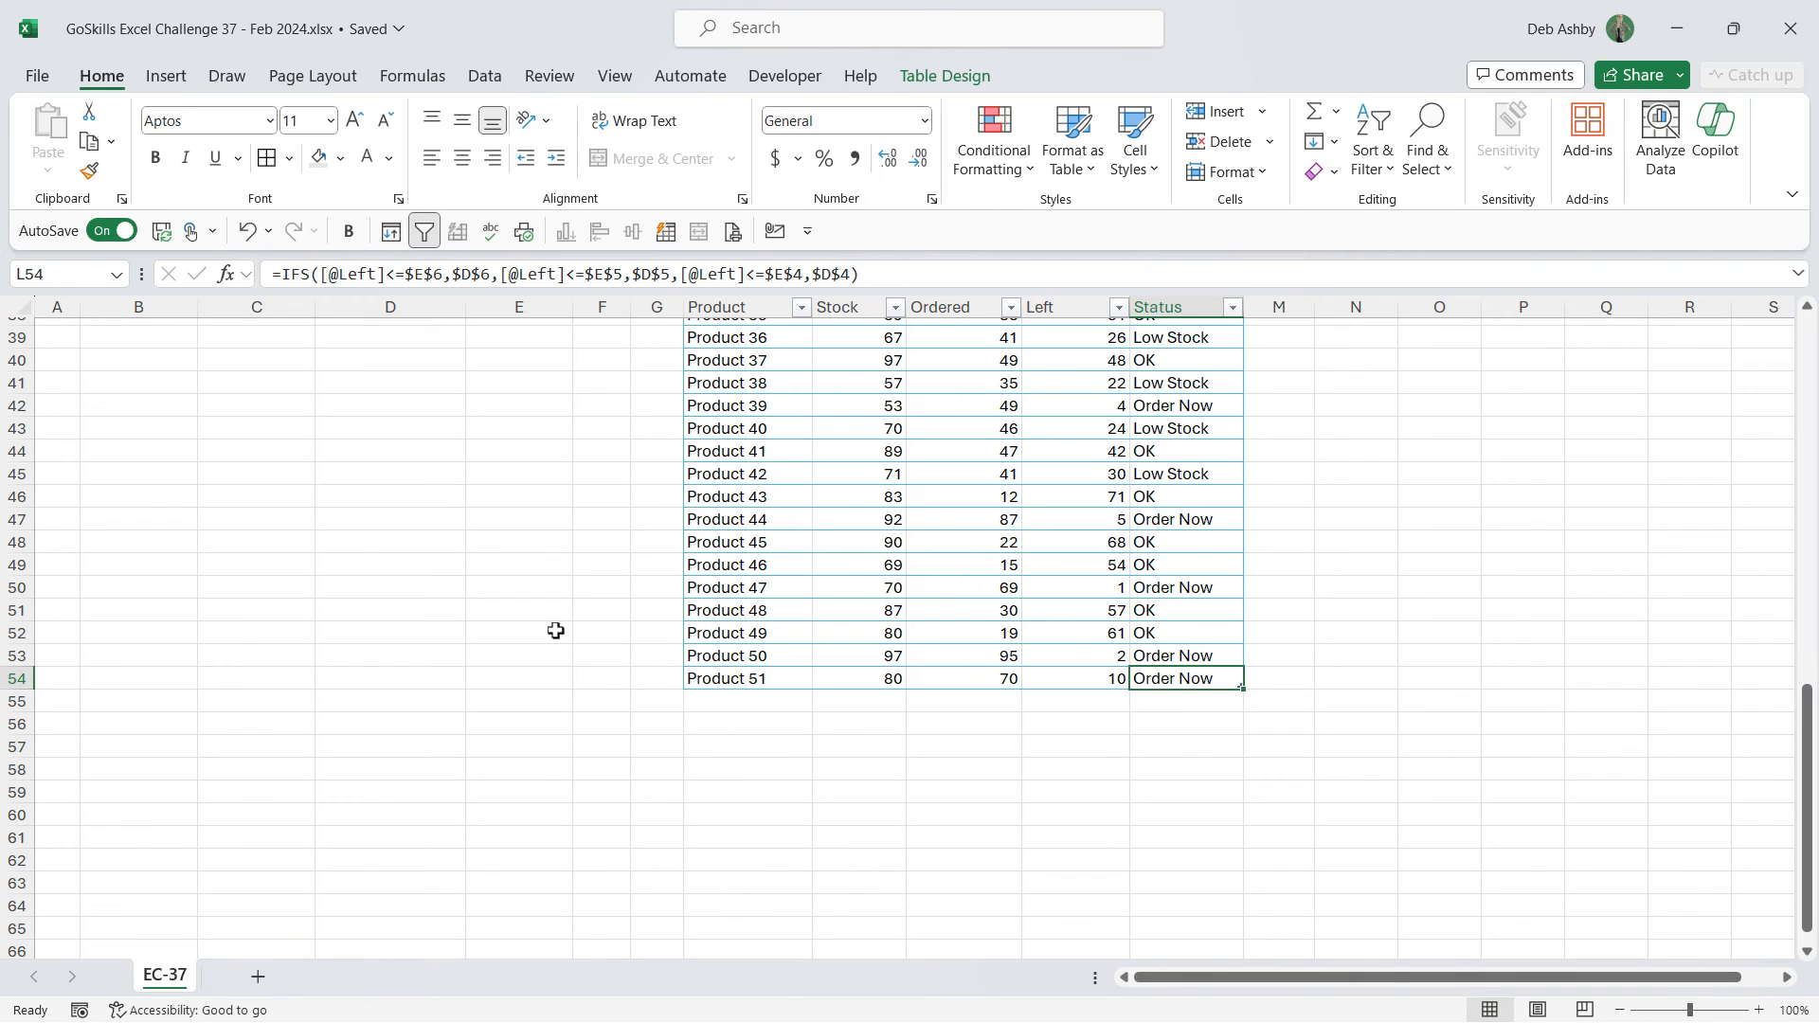
left_click_drag(712, 679, 820, 679)
scroll(552, 658, "up", 13)
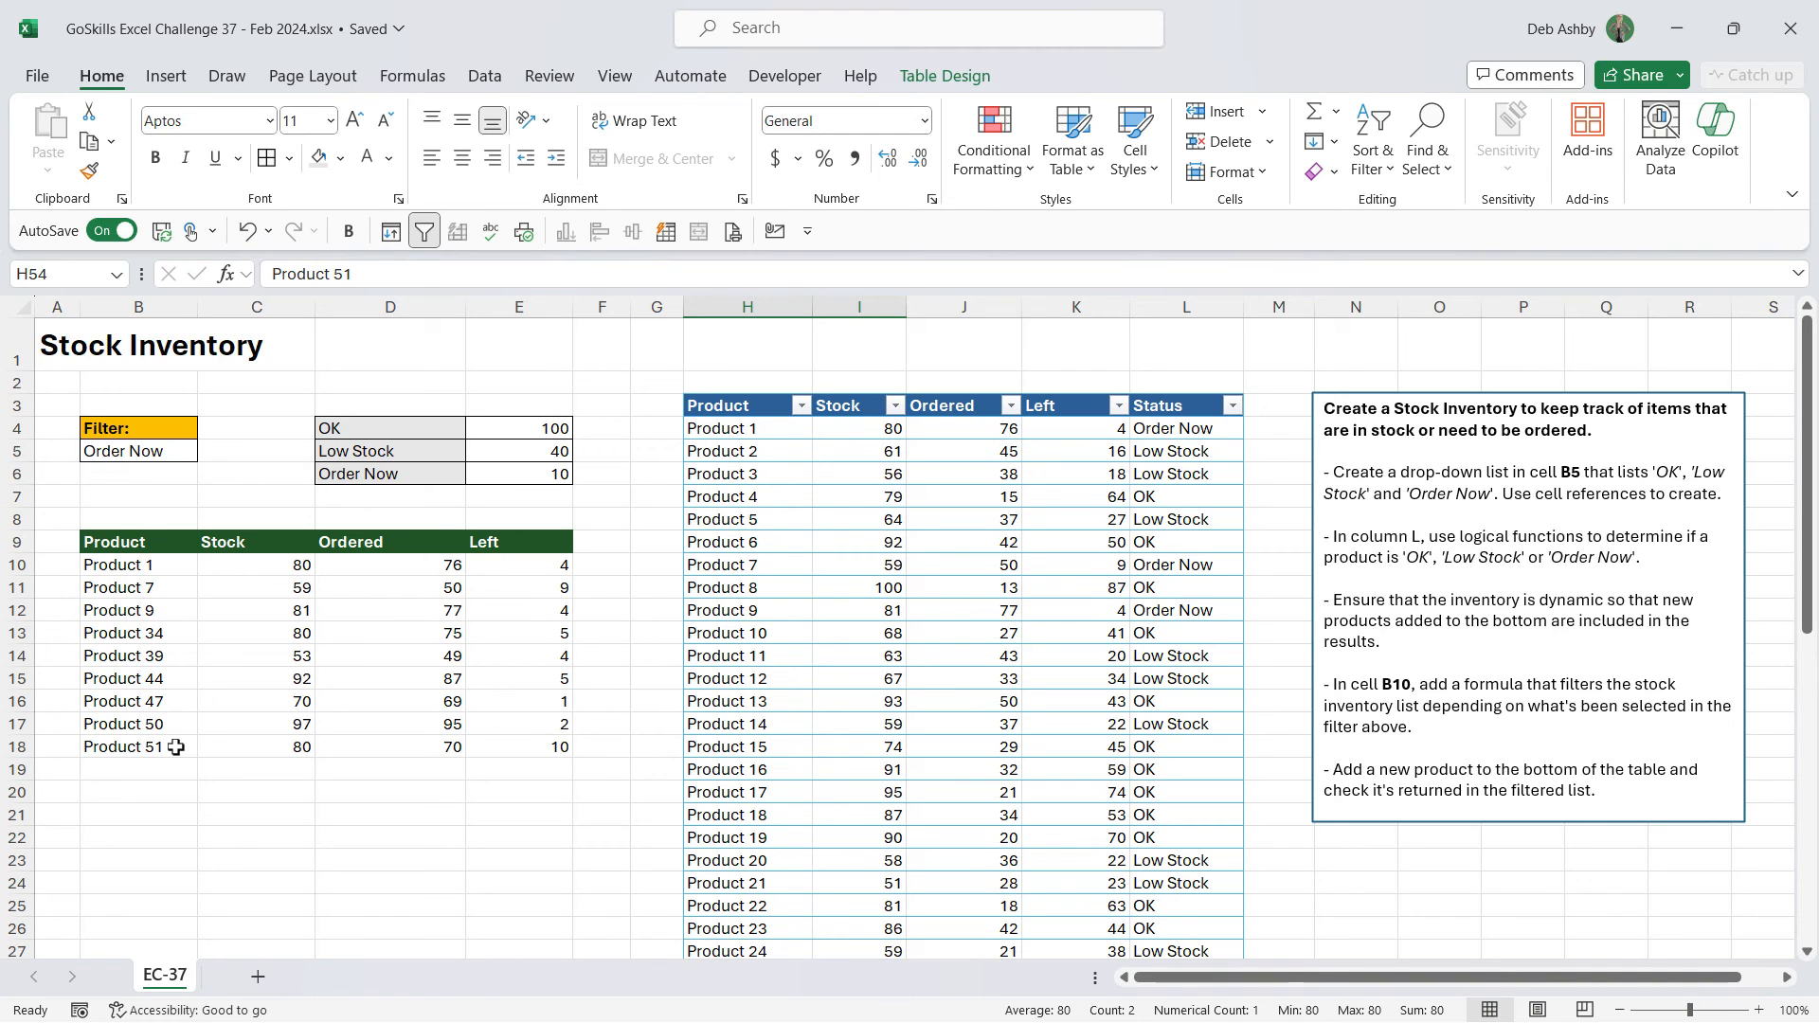
left_click(840, 547)
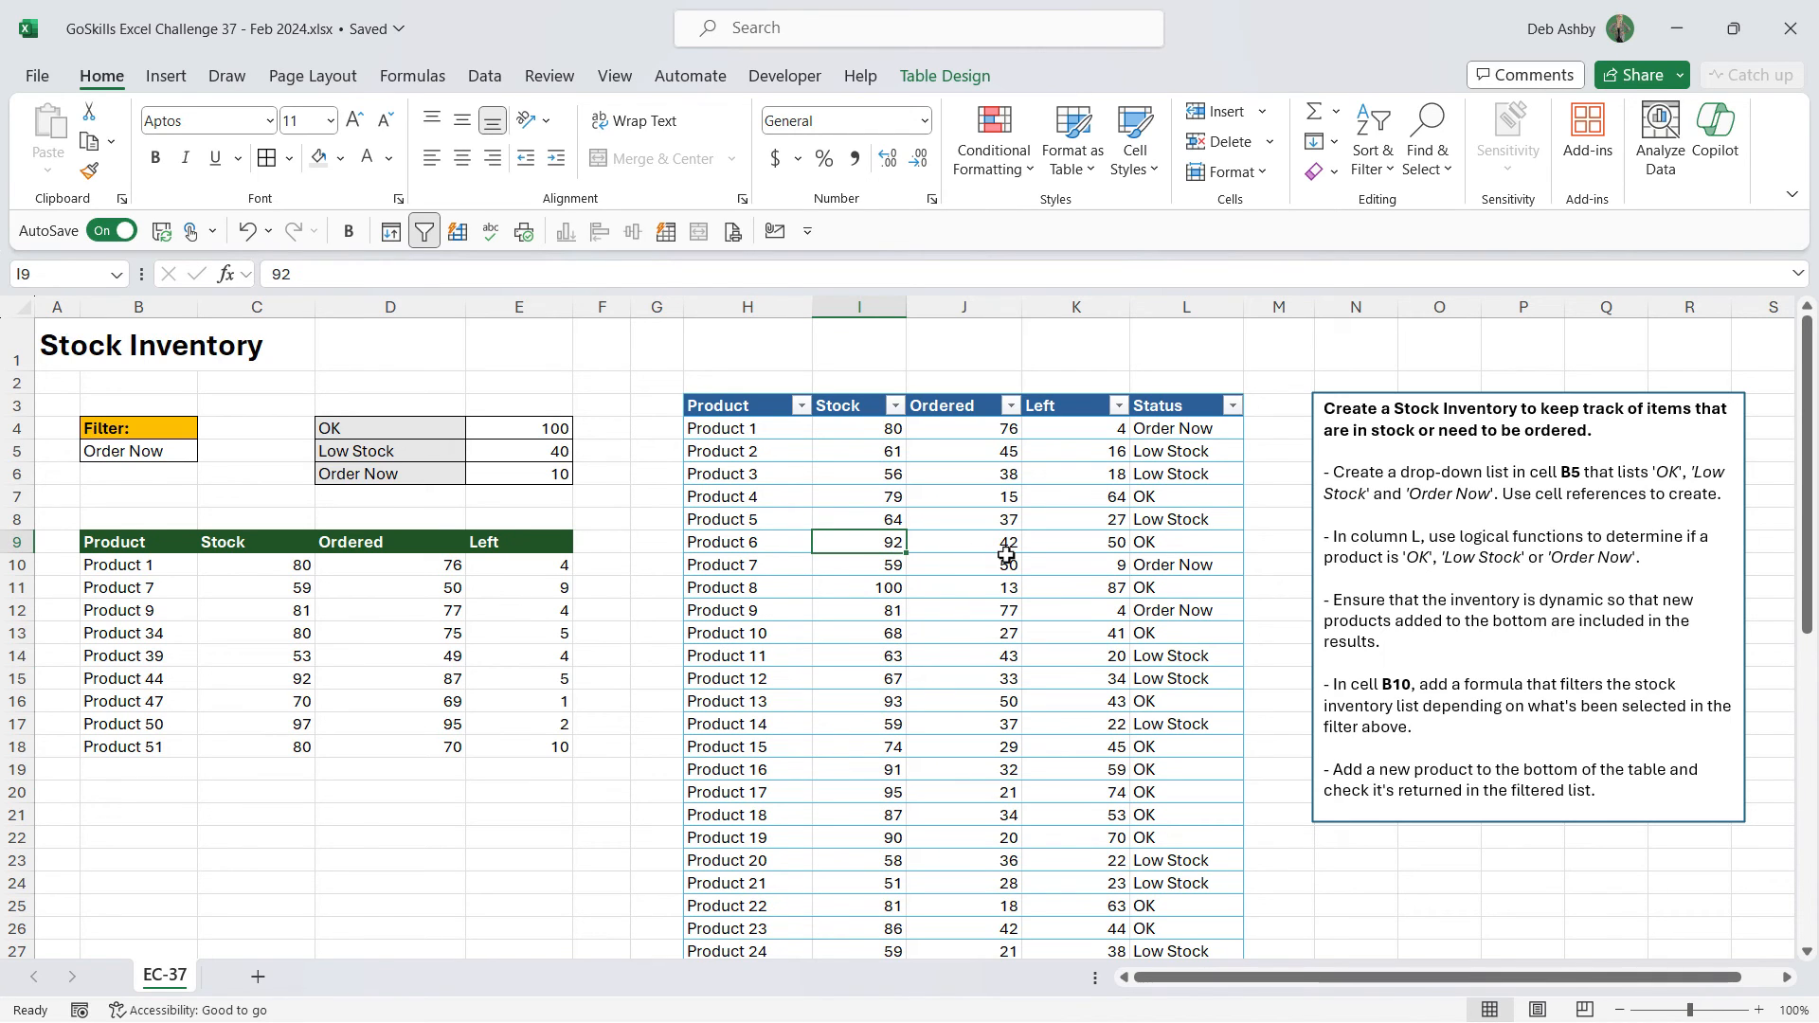